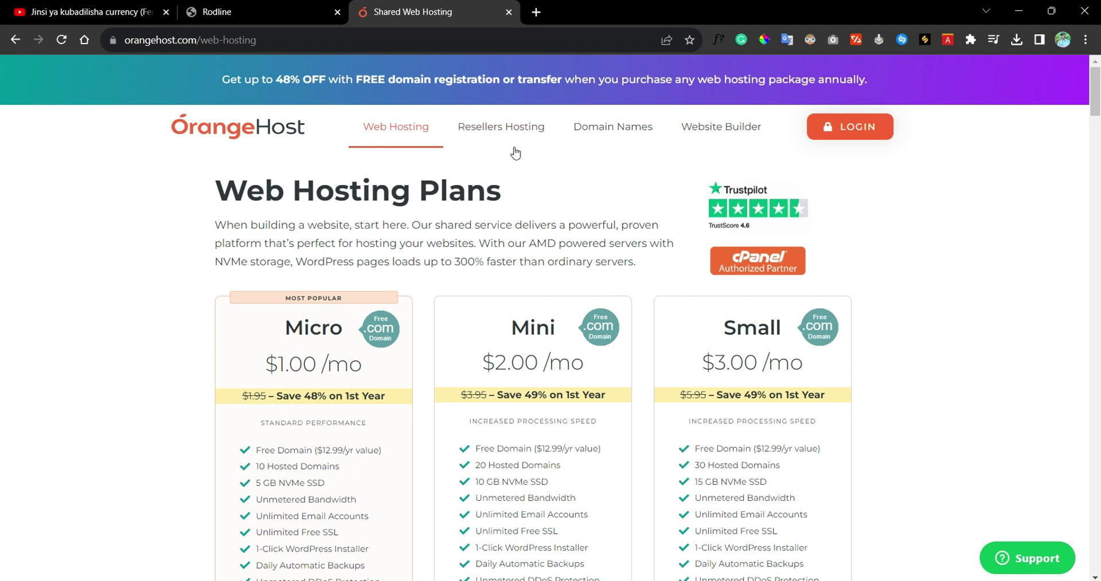
Review the features of the Micro, Mini and Small hosting plans, including the hosted domains allowance of the Micro plan.
{"action": "scroll", "coordinate": [513, 151], "scroll_direction": "down", "scroll_amount": 4}
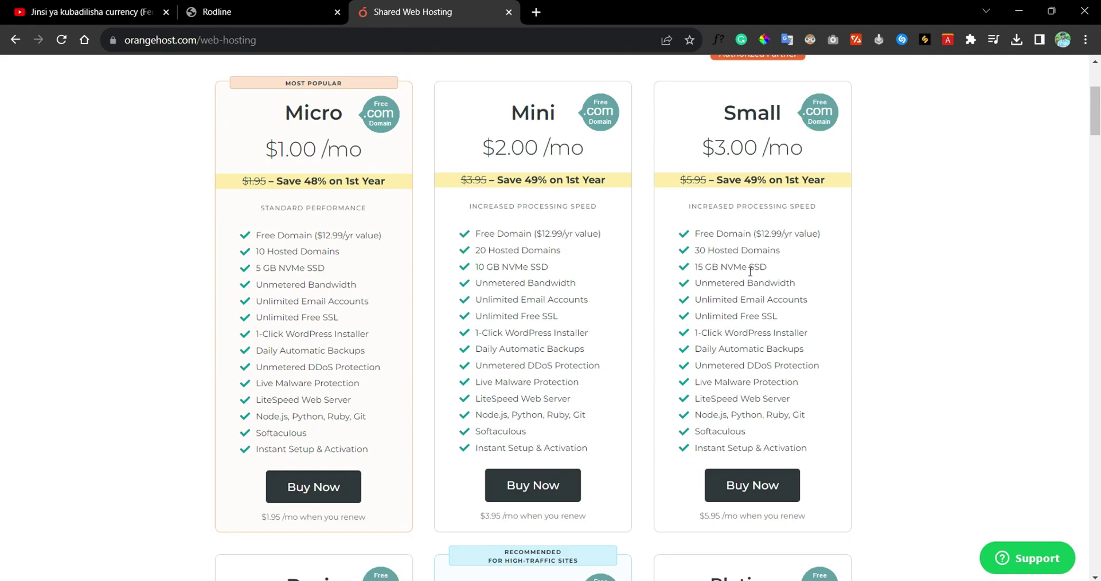
{"action": "scroll", "coordinate": [323, 227], "scroll_direction": "up", "scroll_amount": 1}
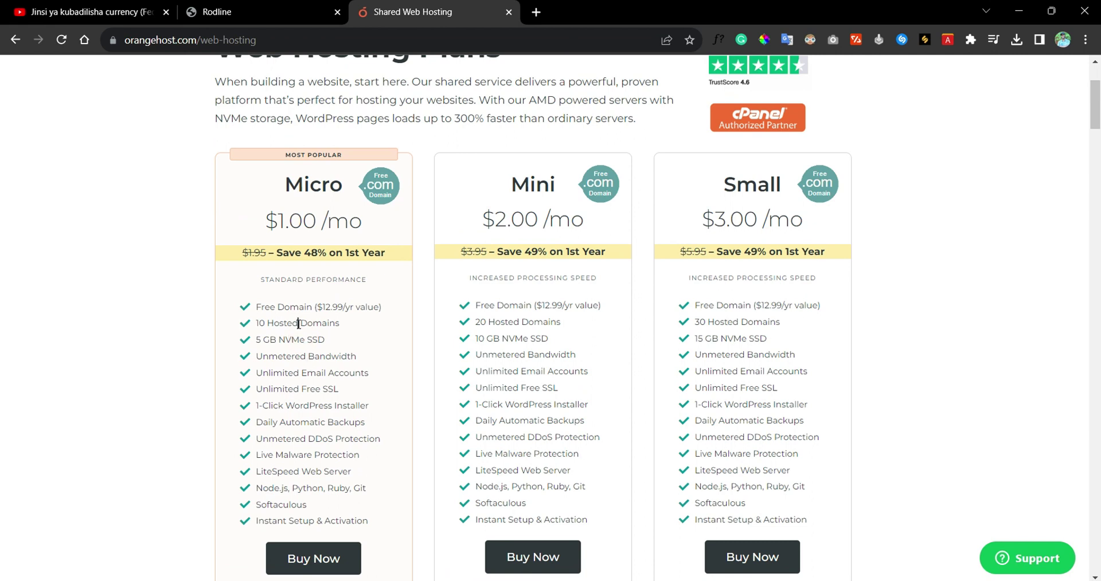
{"action": "left_click", "coordinate": [299, 324]}
{"action": "left_click_drag", "start_coordinate": [256, 323], "coordinate": [274, 324]}
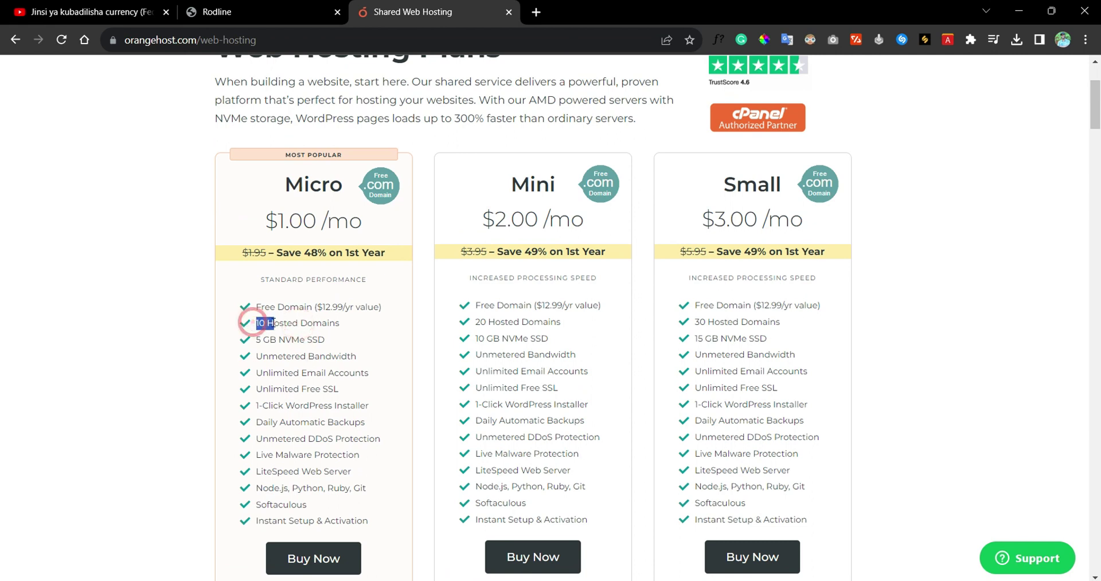
{"action": "left_click", "coordinate": [279, 324]}
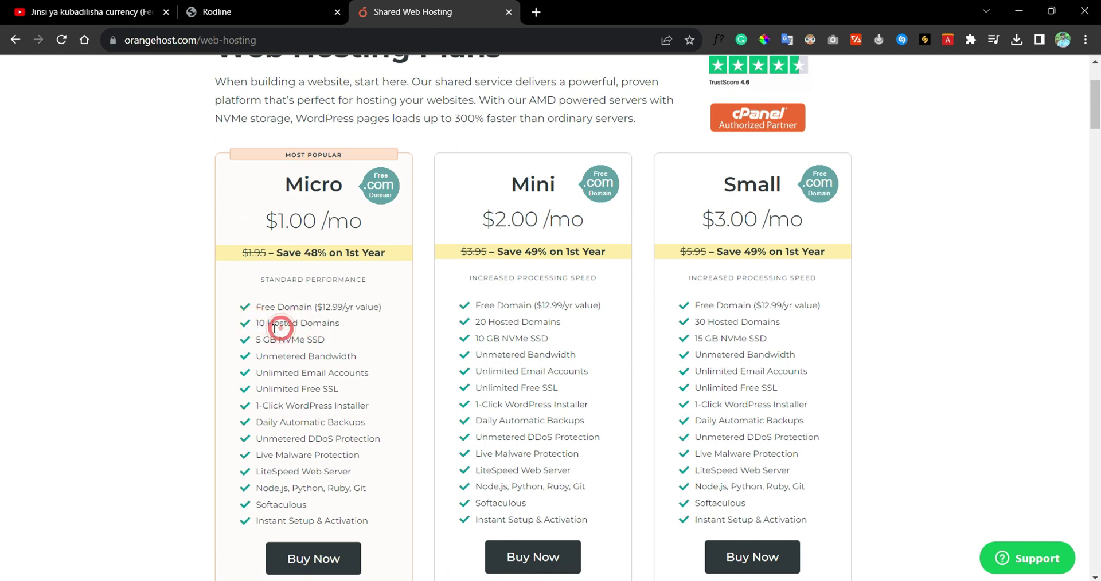
{"action": "scroll", "coordinate": [568, 243], "scroll_direction": "up", "scroll_amount": 3}
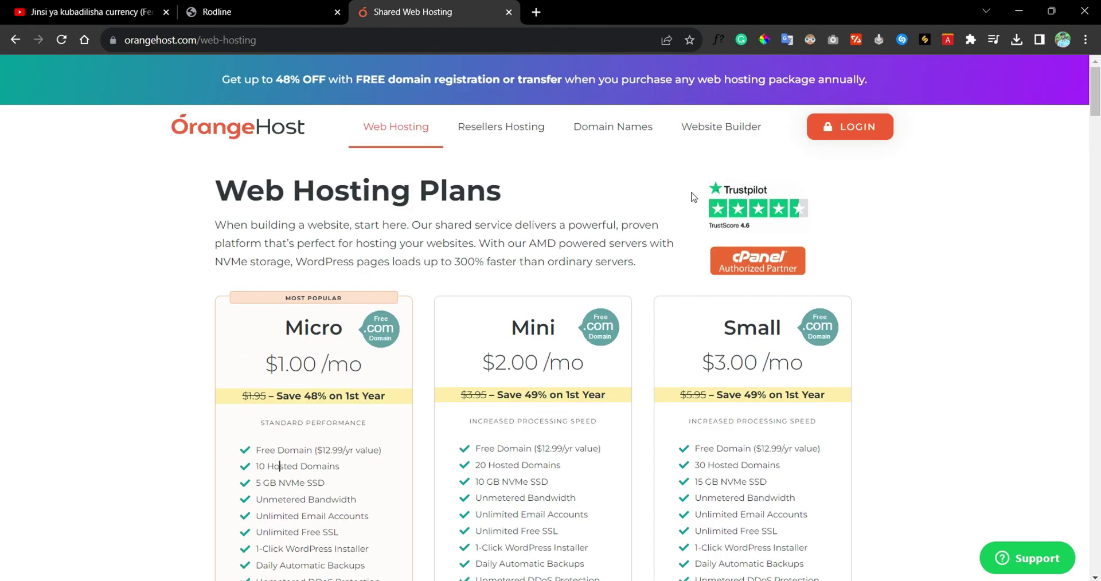
Log in to the OrangeHost client area with the suggested Google account.
{"action": "left_click", "coordinate": [835, 128]}
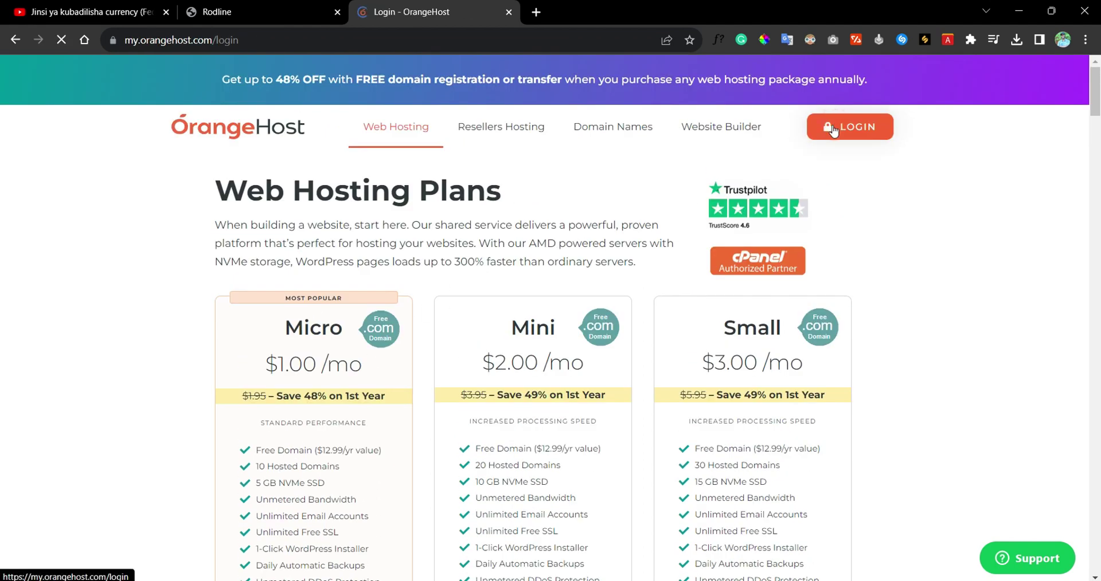
{"action": "scroll", "coordinate": [560, 248], "scroll_direction": "down", "scroll_amount": 3}
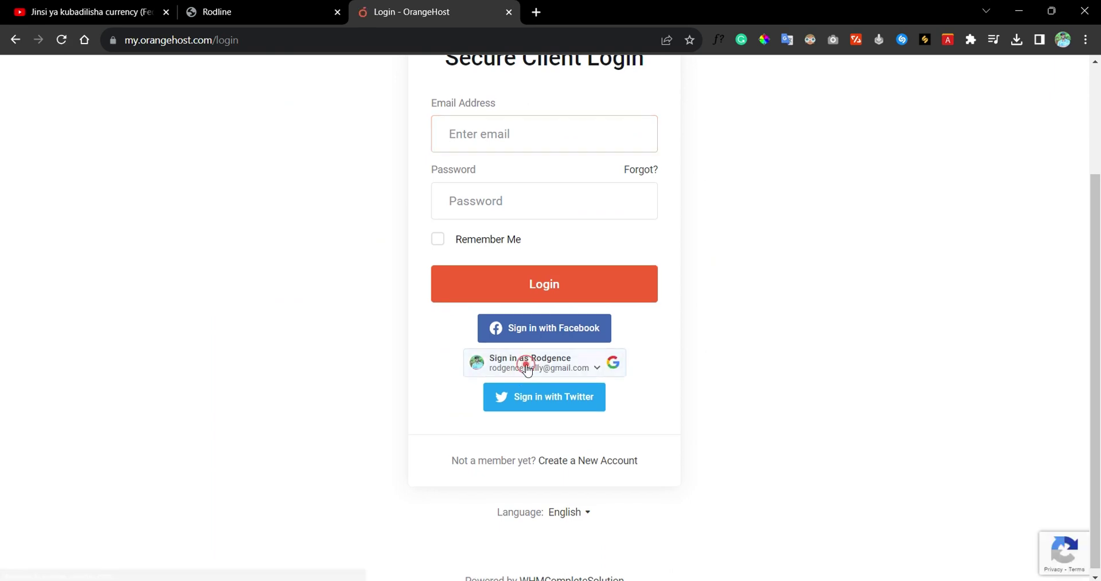
{"action": "left_click", "coordinate": [527, 370]}
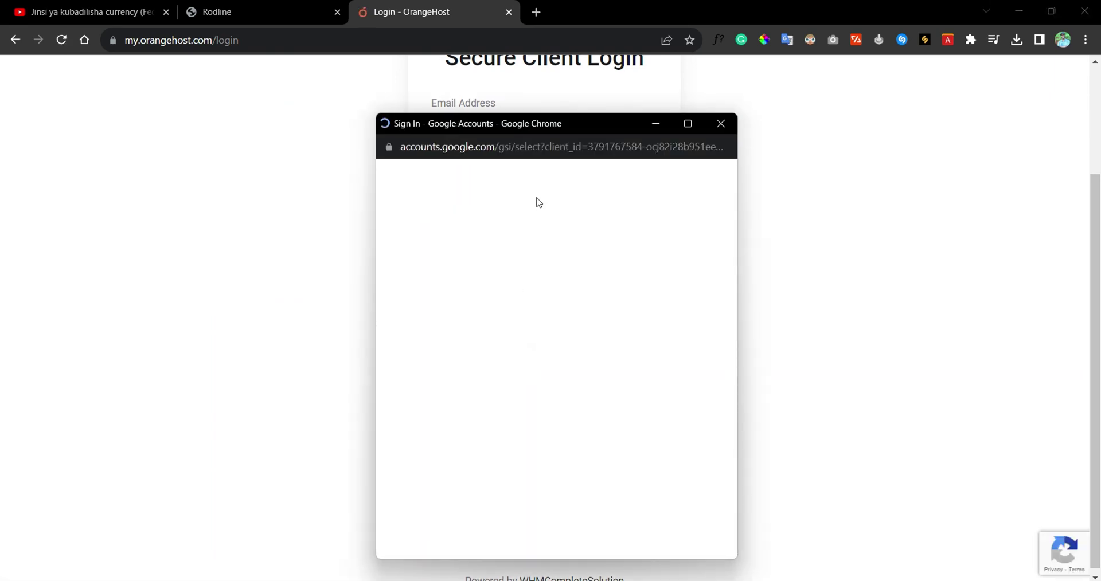
{"action": "left_click", "coordinate": [543, 299]}
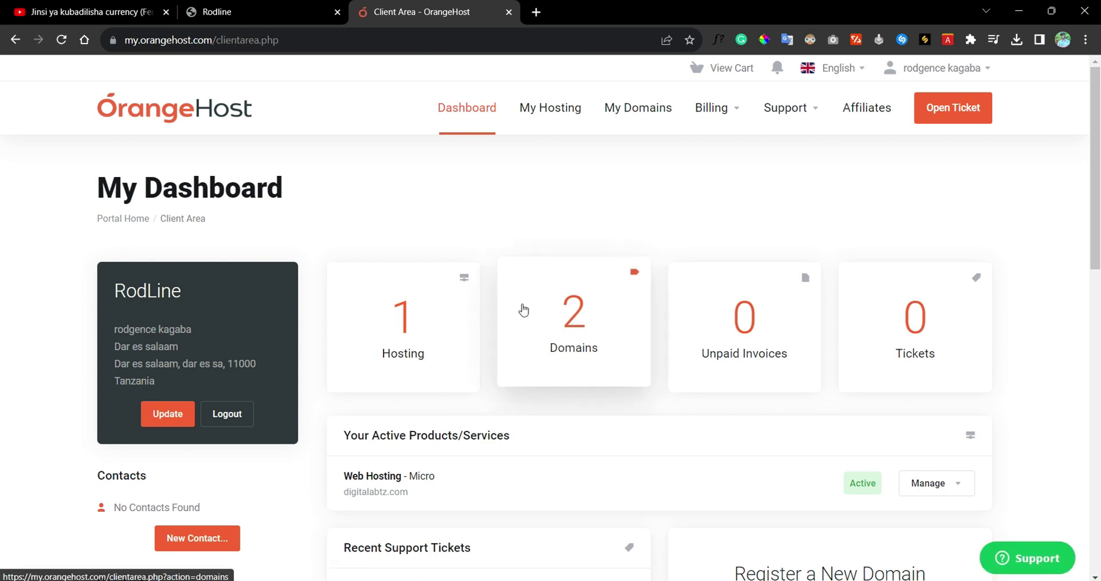
Open the details of the Web Hosting - Micro service for digitalabtz.com and log in to its cPanel.
{"action": "left_click", "coordinate": [419, 334]}
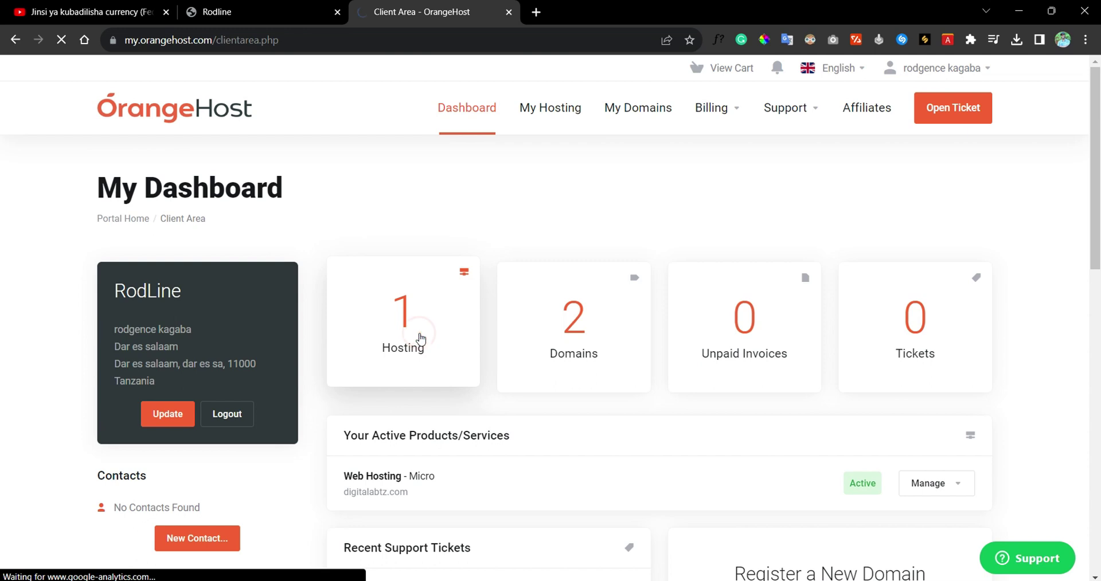
{"action": "scroll", "coordinate": [418, 341], "scroll_direction": "down", "scroll_amount": 5}
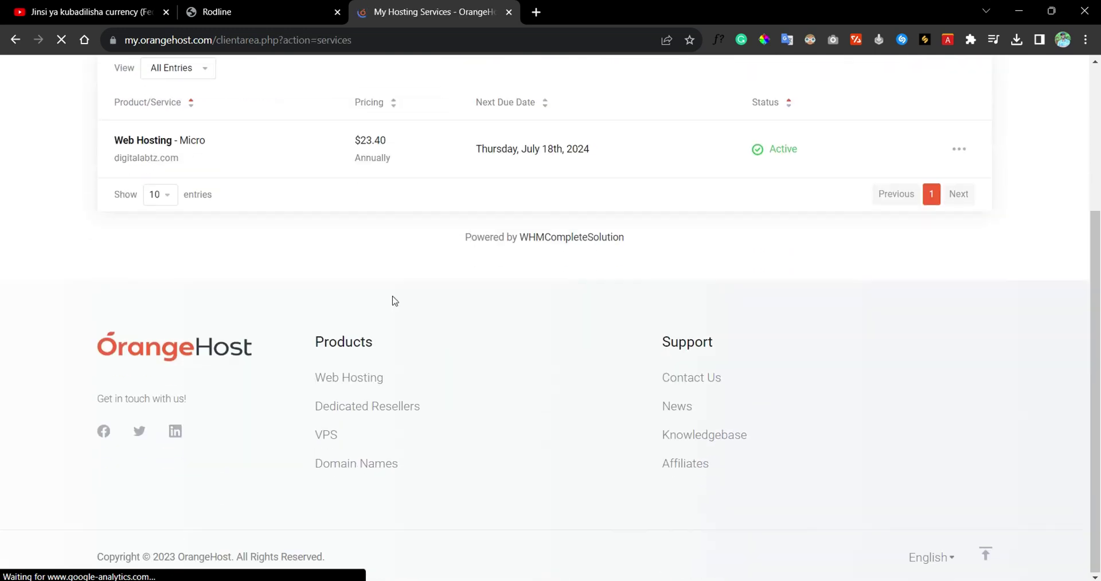
{"action": "left_click", "coordinate": [491, 138]}
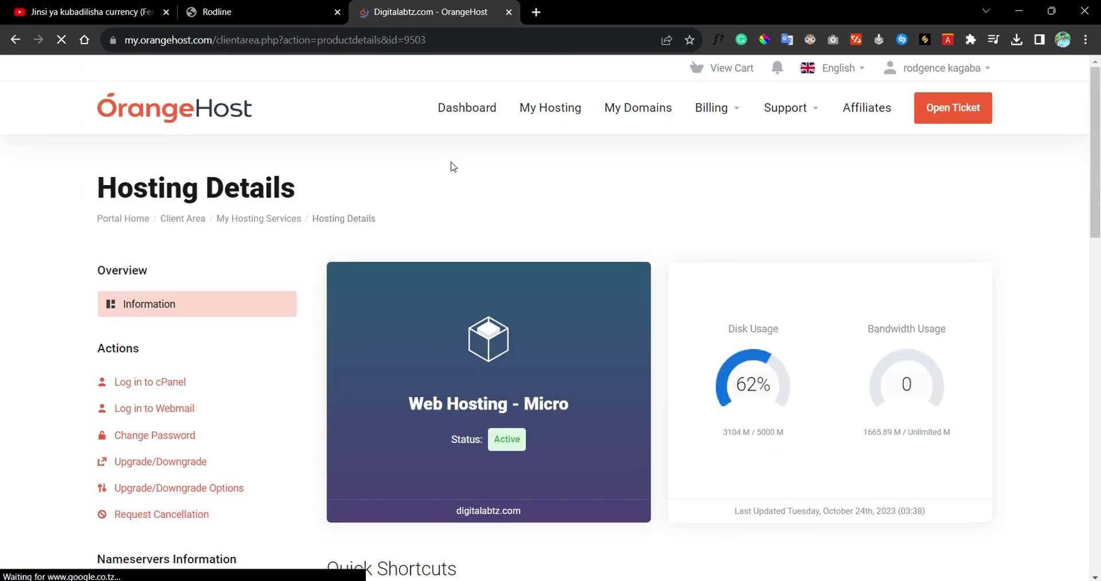
{"action": "left_click", "coordinate": [178, 384]}
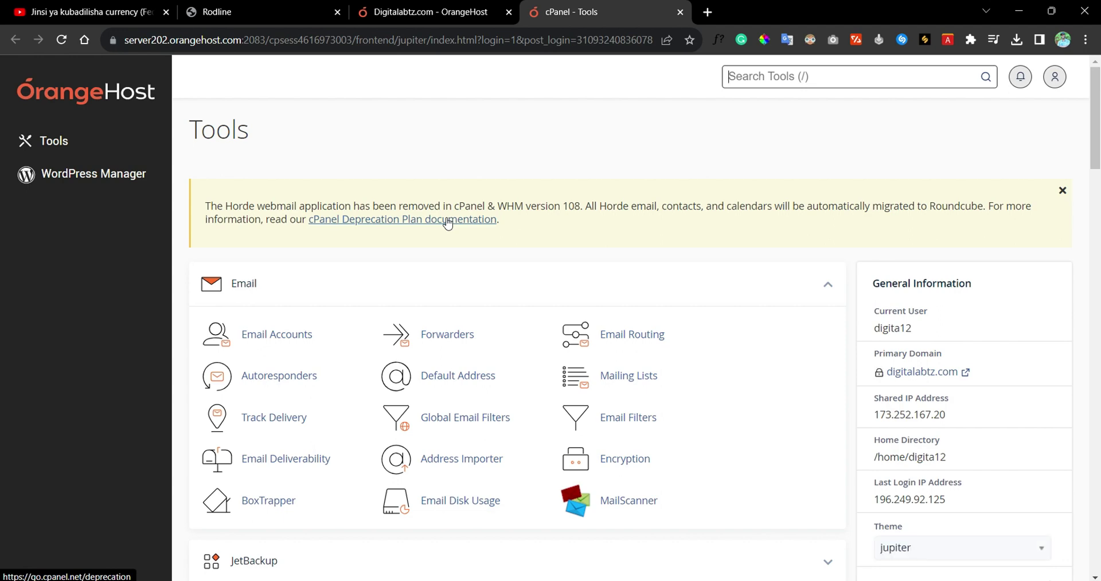
Find the Domains tool among the cPanel tools and open the list of domains.
{"action": "scroll", "coordinate": [512, 261], "scroll_direction": "down", "scroll_amount": 3}
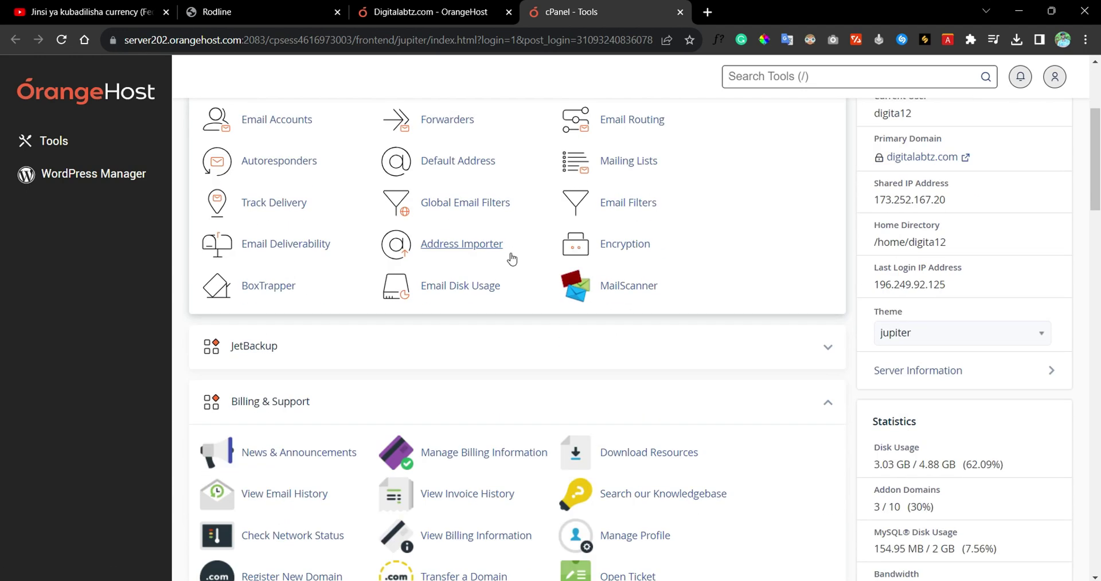
{"action": "scroll", "coordinate": [514, 247], "scroll_direction": "down", "scroll_amount": 2}
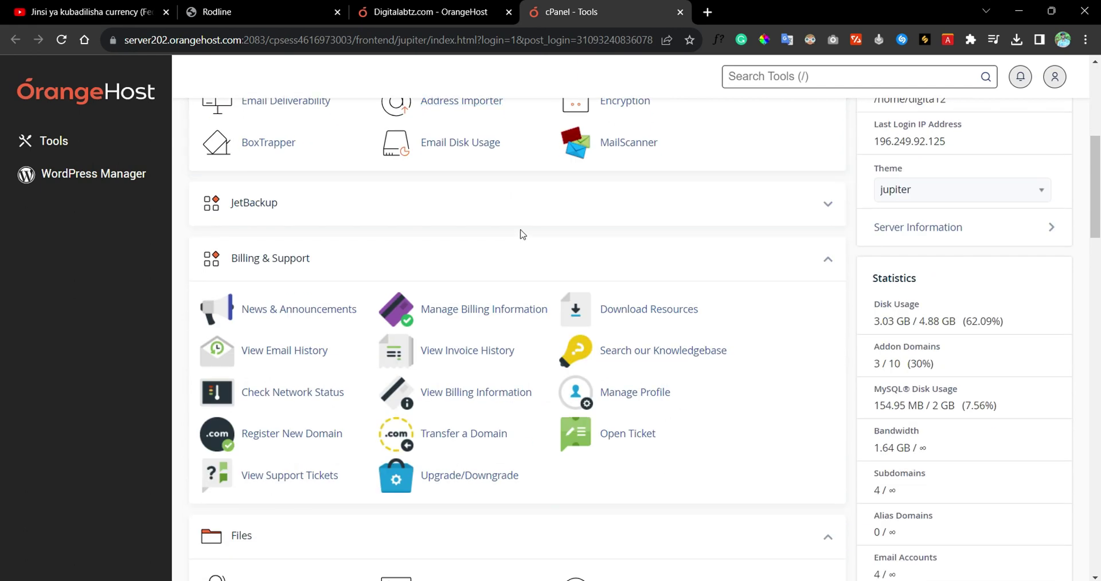
{"action": "scroll", "coordinate": [520, 234], "scroll_direction": "down", "scroll_amount": 2}
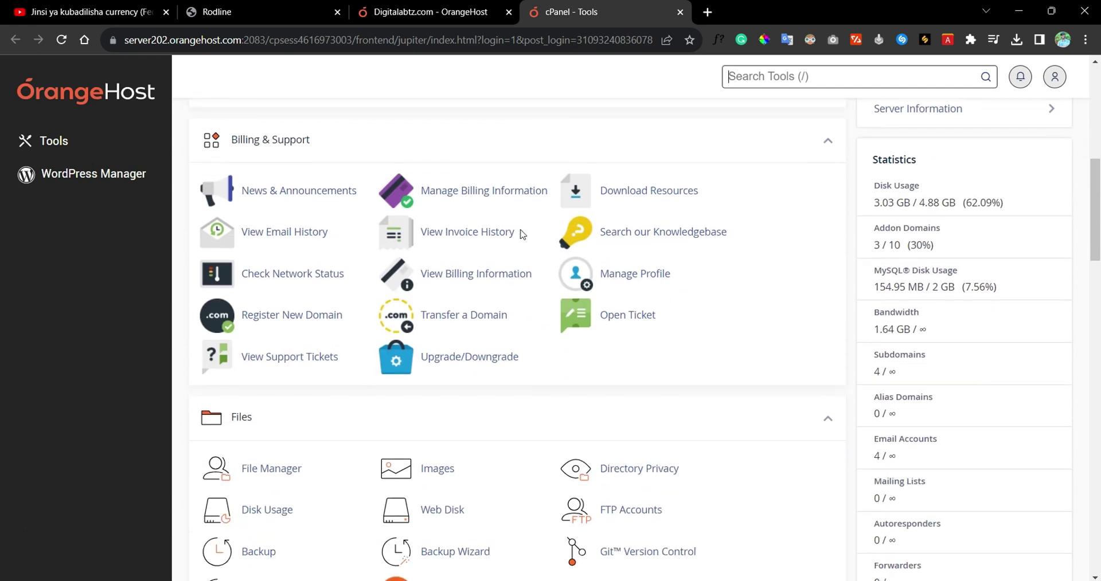
{"action": "scroll", "coordinate": [520, 234], "scroll_direction": "up", "scroll_amount": 4}
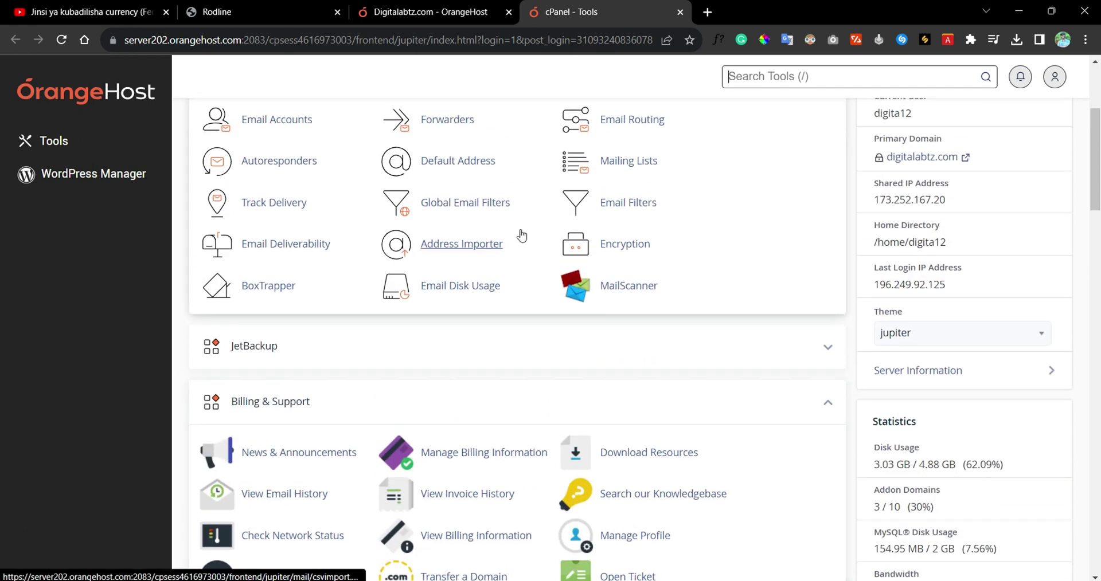
{"action": "scroll", "coordinate": [523, 234], "scroll_direction": "down", "scroll_amount": 7}
{"action": "scroll", "coordinate": [521, 235], "scroll_direction": "down", "scroll_amount": 4}
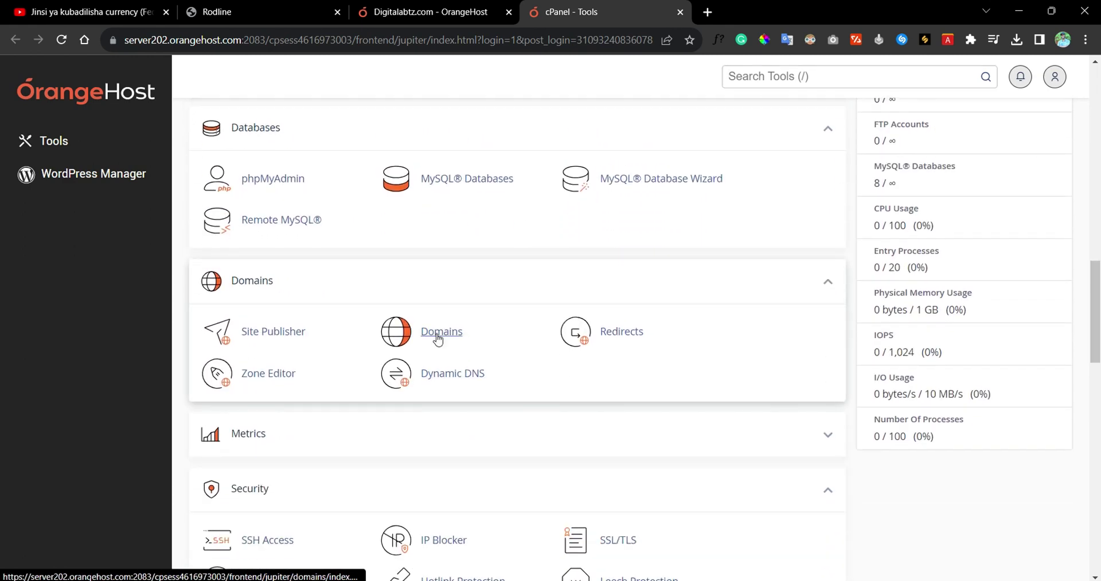
{"action": "left_click", "coordinate": [437, 337]}
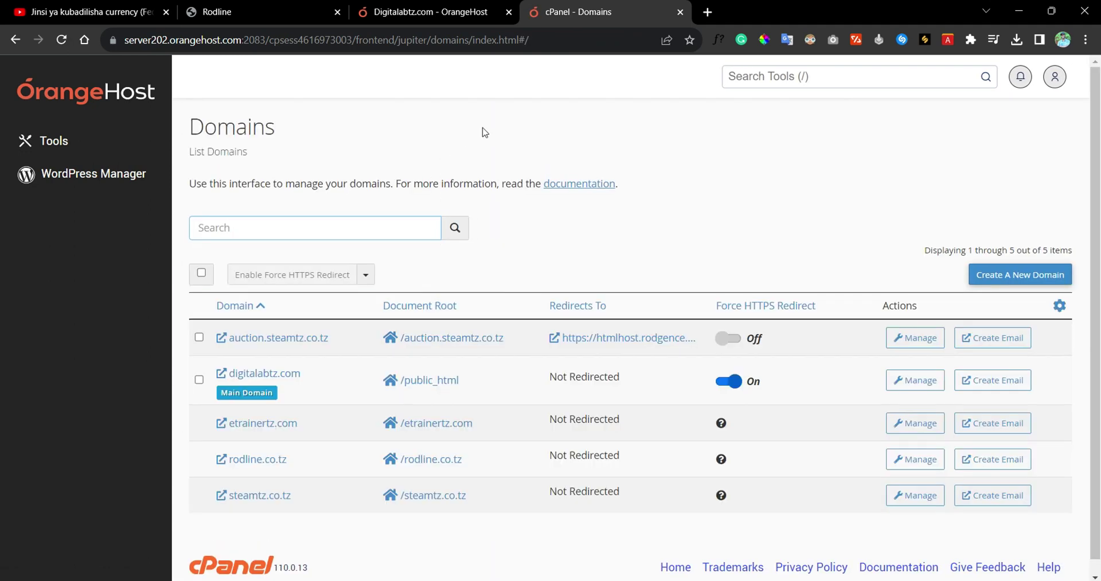
Return to the cPanel Tools overview and reopen the list of domains from there.
{"action": "left_click", "coordinate": [109, 99]}
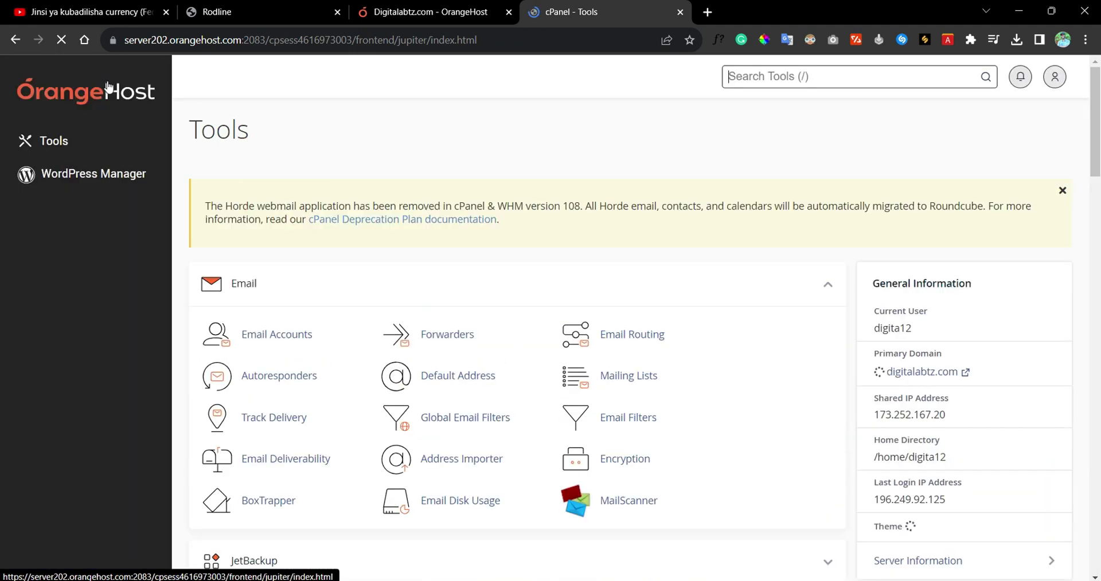
{"action": "scroll", "coordinate": [371, 170], "scroll_direction": "down", "scroll_amount": 9}
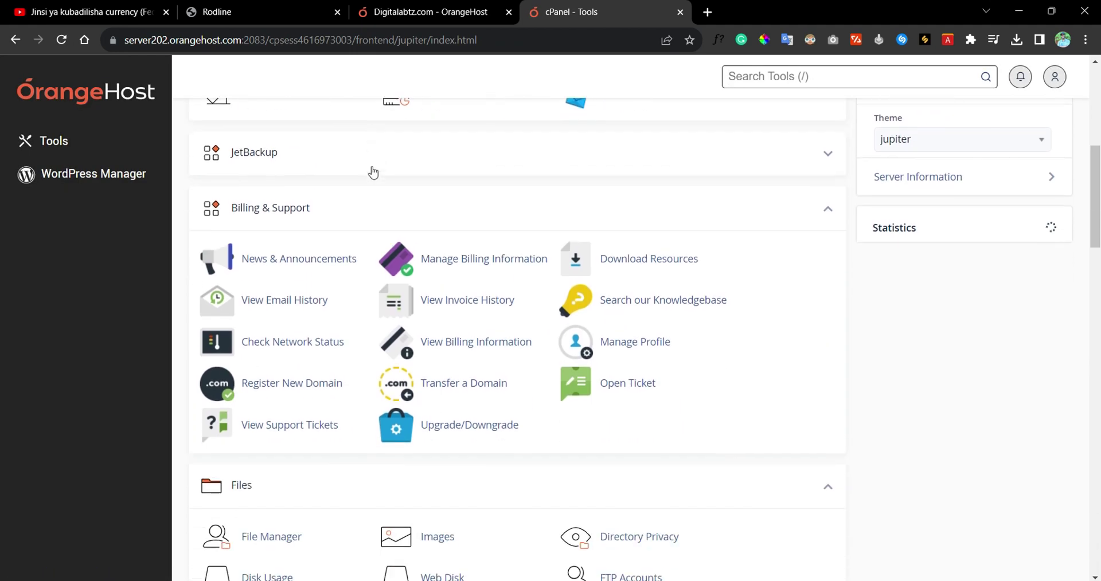
{"action": "scroll", "coordinate": [375, 169], "scroll_direction": "down", "scroll_amount": 6}
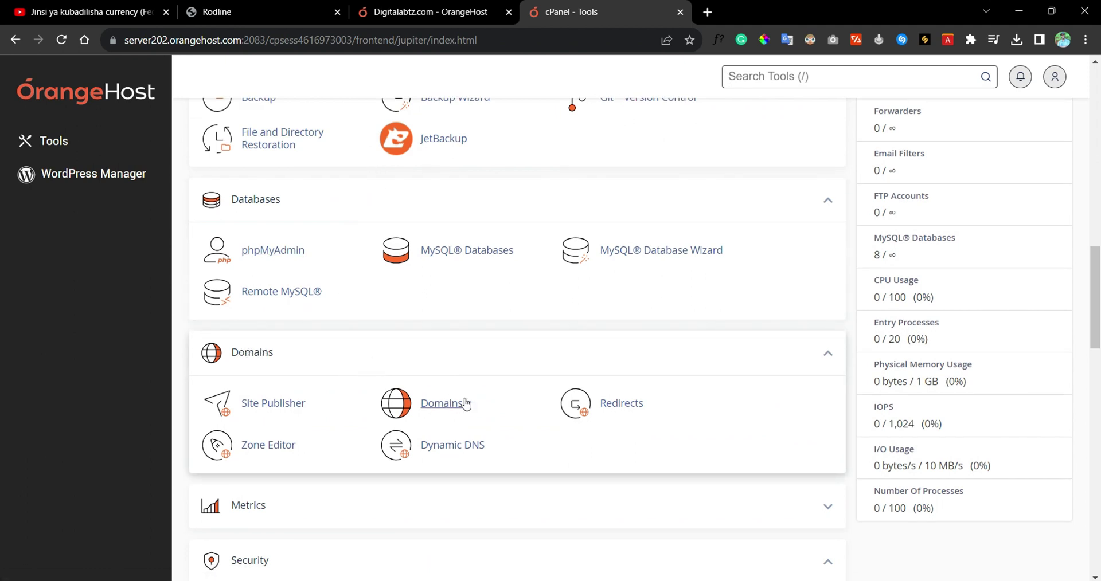
{"action": "left_click", "coordinate": [450, 406]}
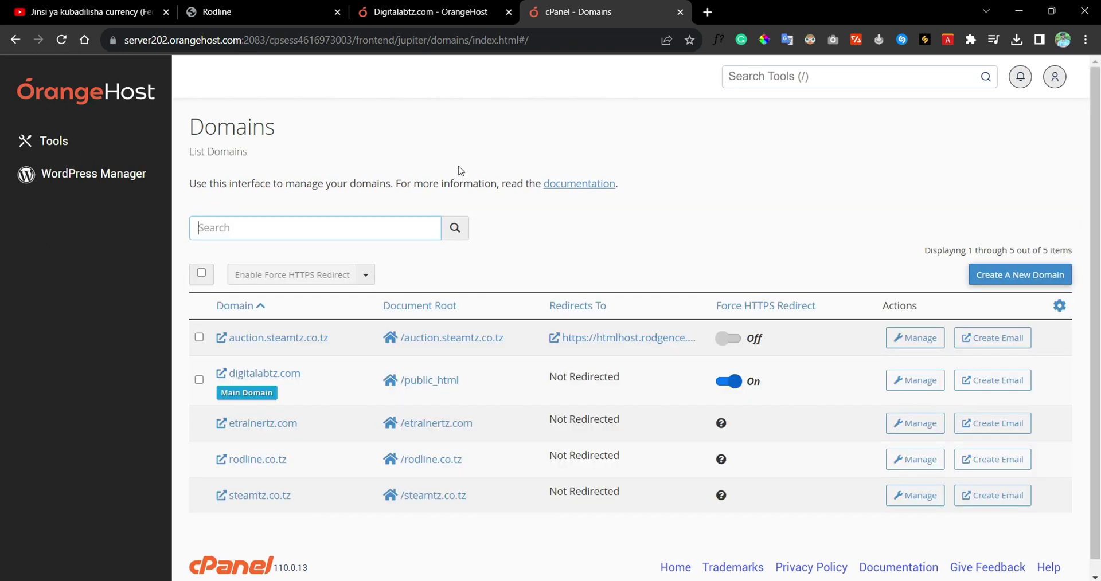
Create the new domain demo.rodline.co.tz exactly as entered, with the separate document root demo.rodline.co.tz.
{"action": "scroll", "coordinate": [528, 172], "scroll_direction": "down", "scroll_amount": 1}
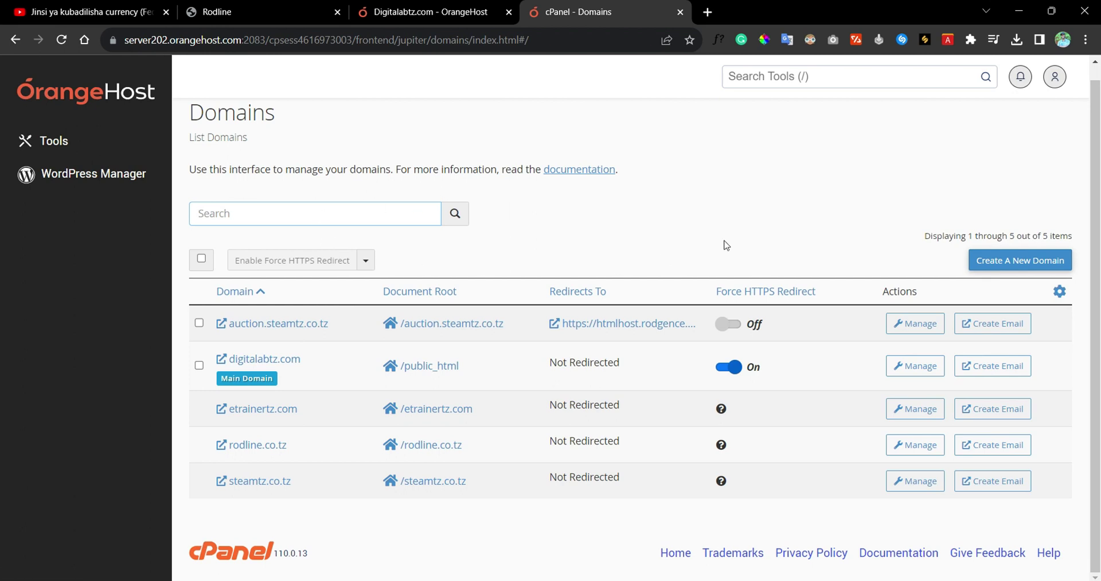
{"action": "left_click", "coordinate": [1019, 255]}
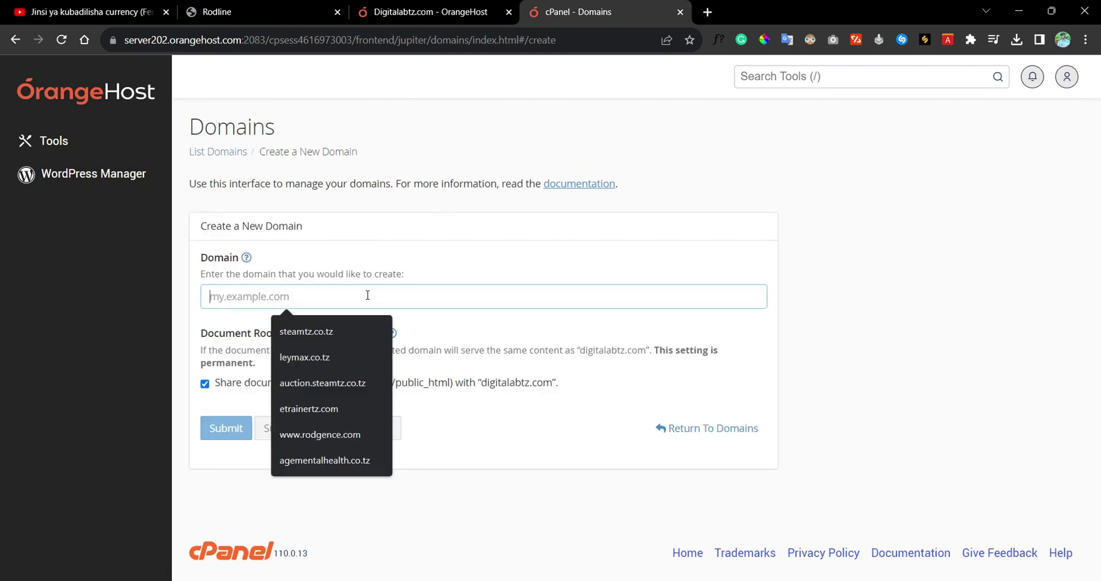
{"action": "left_click", "coordinate": [367, 295]}
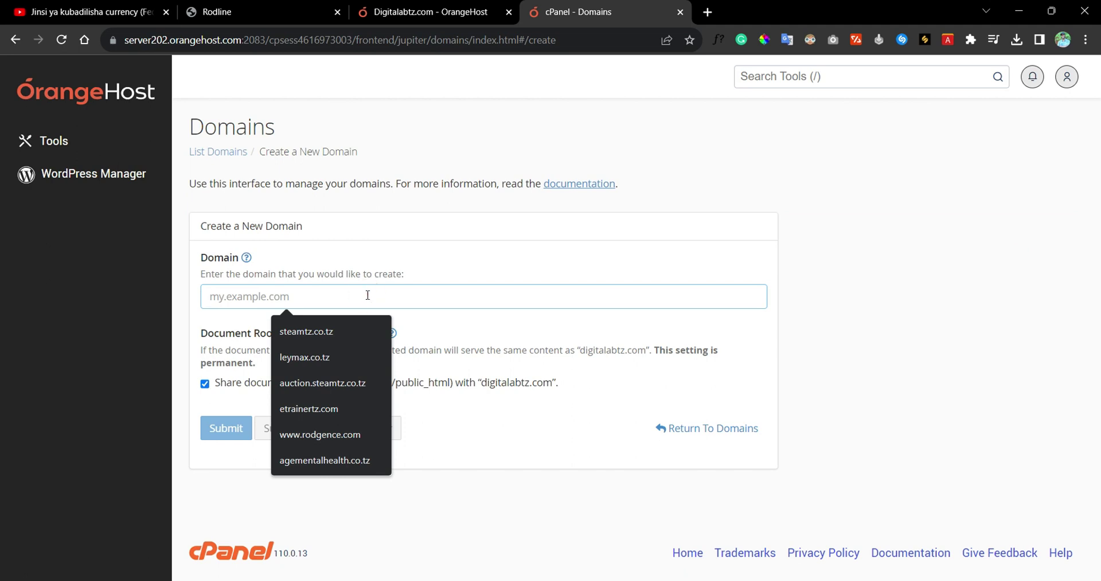
{"action": "type", "text": "demo.rodlin"}
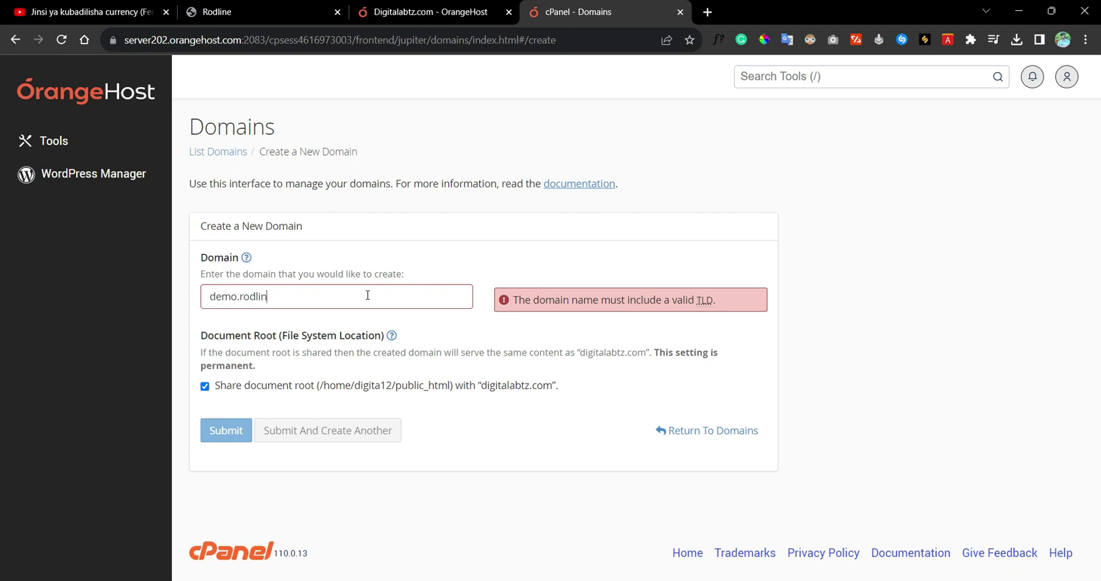
{"action": "type", "text": "e.co.tz"}
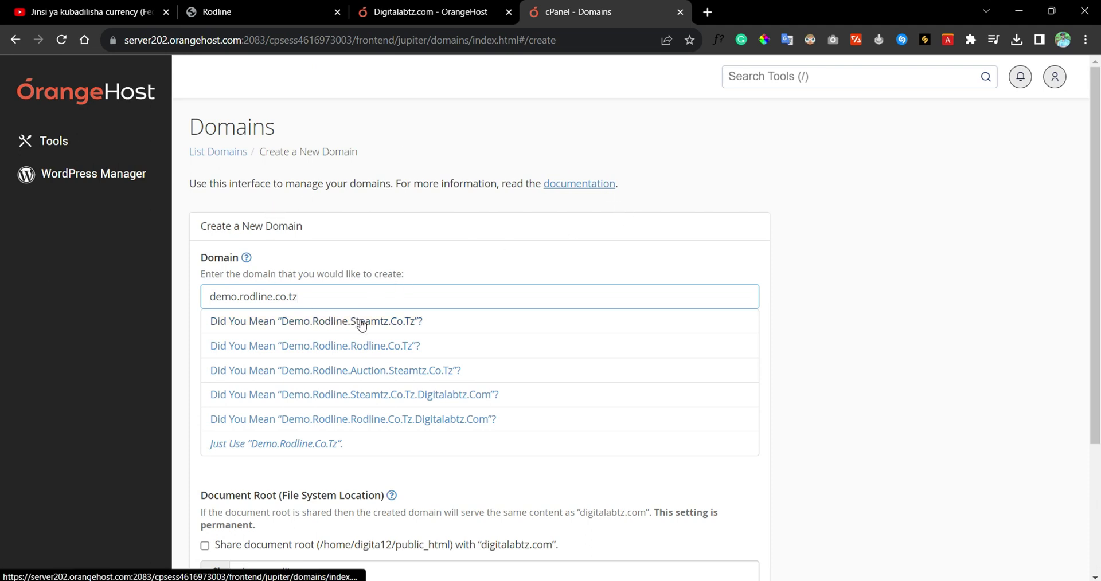
{"action": "left_click", "coordinate": [324, 450]}
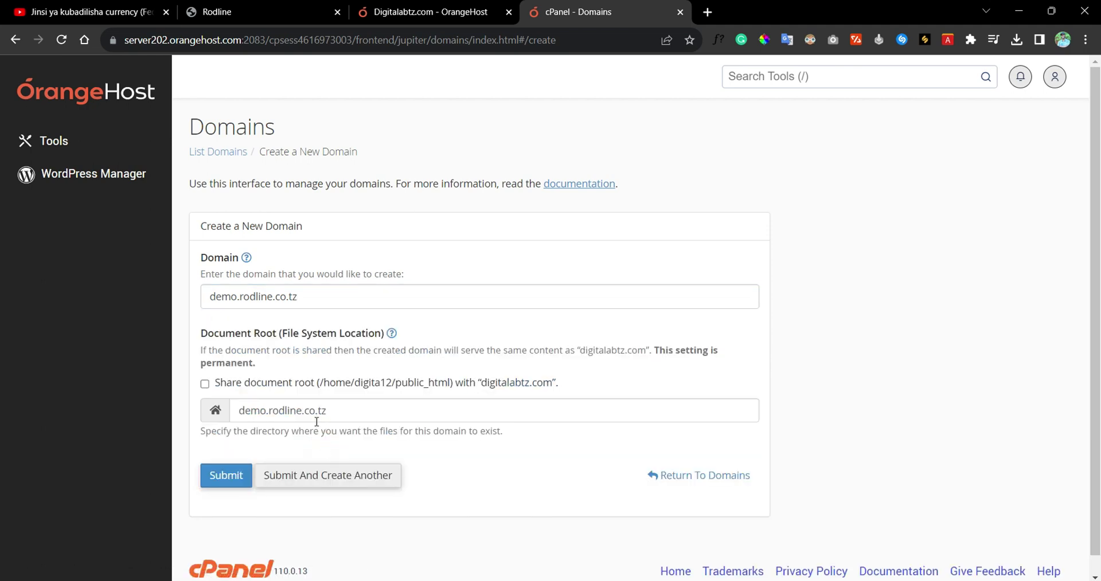
{"action": "left_click_drag", "start_coordinate": [206, 297], "coordinate": [283, 298]}
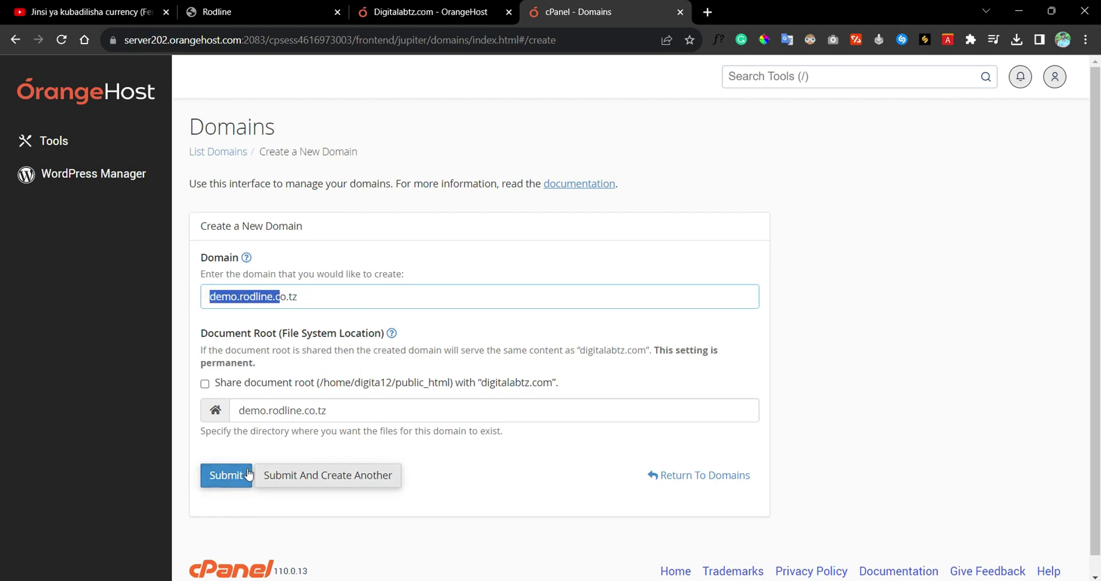
{"action": "left_click", "coordinate": [231, 481]}
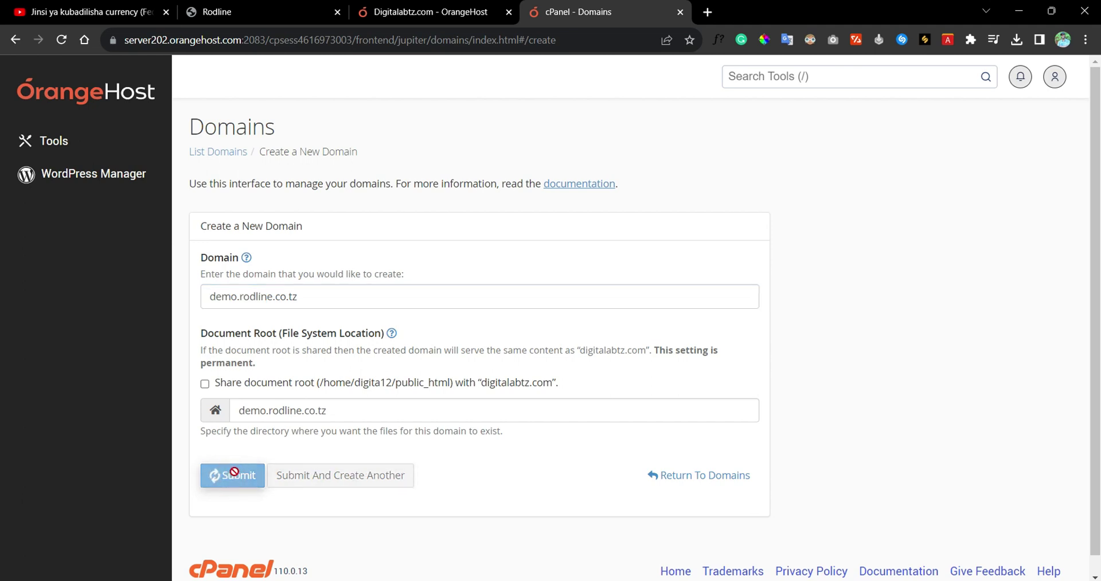
{"action": "scroll", "coordinate": [521, 338], "scroll_direction": "down", "scroll_amount": 2}
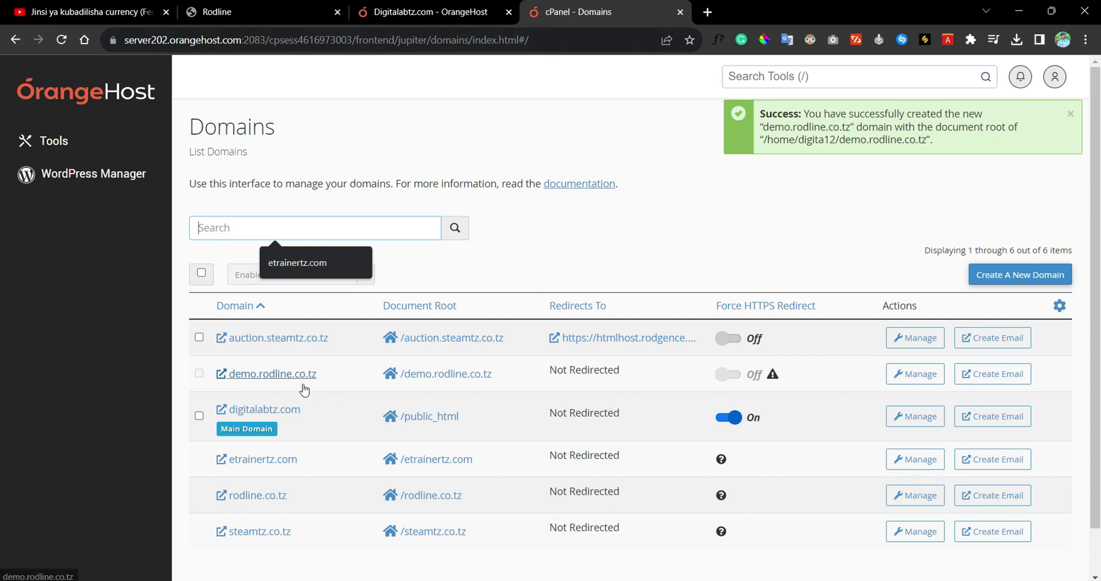
Visit demo.rodline.co.tz despite the insecure connection to check the site, and return to the cPanel domain list.
{"action": "left_click", "coordinate": [222, 373]}
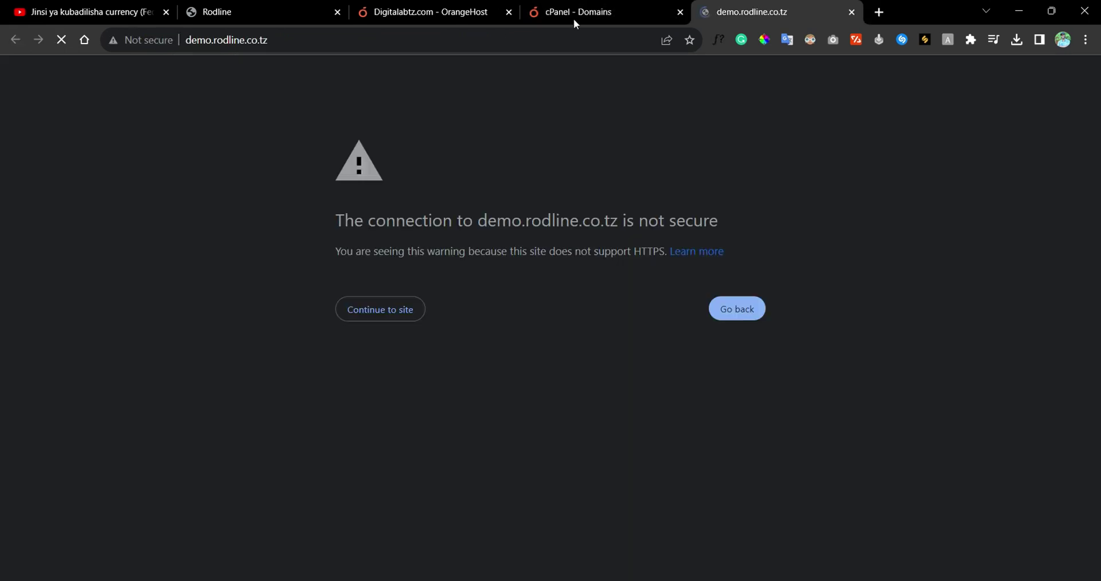
{"action": "left_click", "coordinate": [376, 312]}
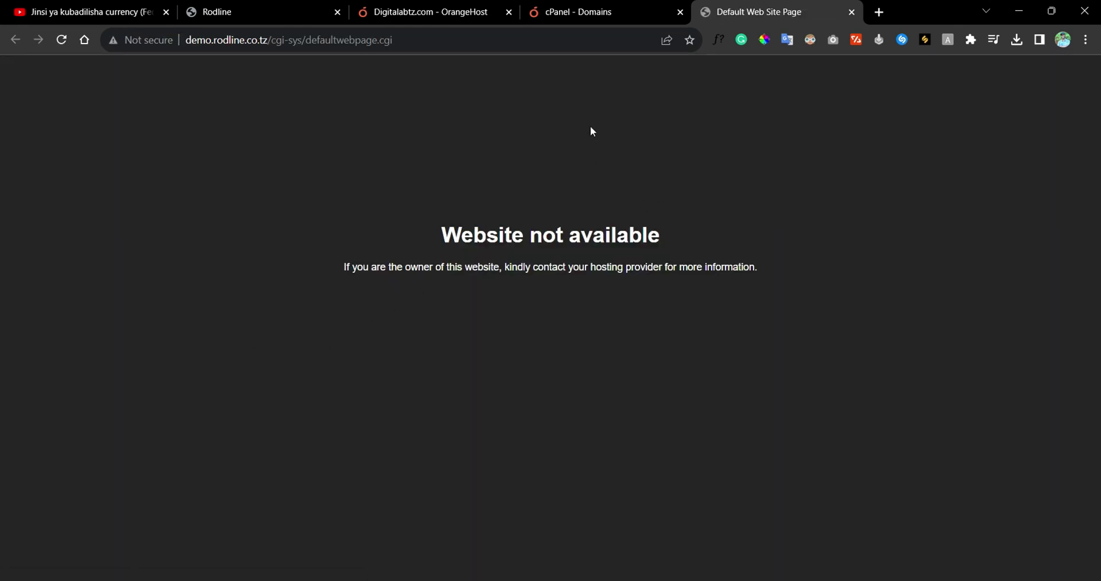
{"action": "left_click", "coordinate": [595, 6]}
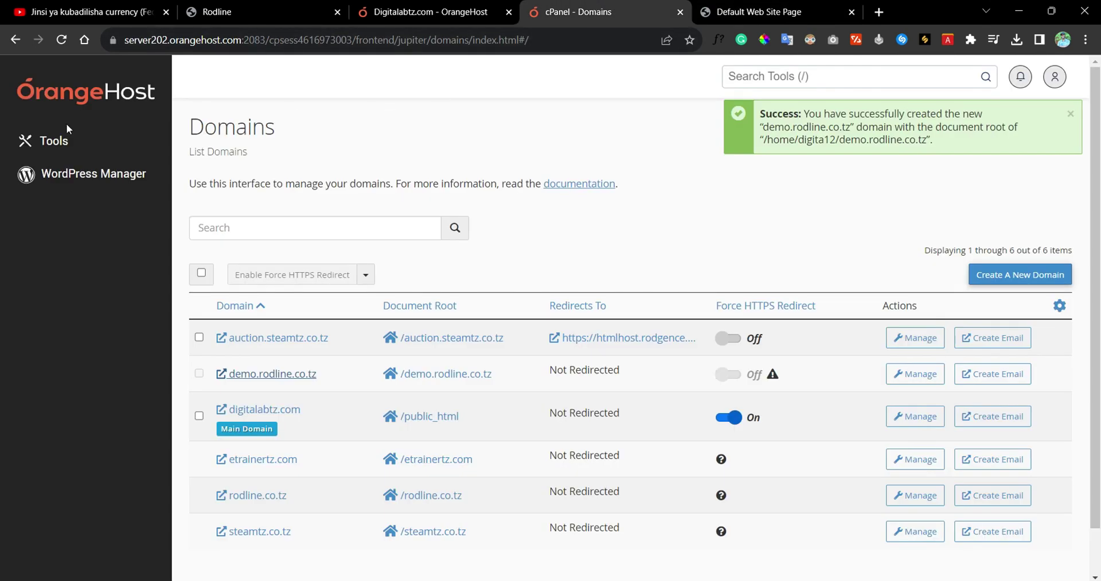
Return to the cPanel Tools overview and open the File Manager from the Files section.
{"action": "left_click", "coordinate": [58, 139]}
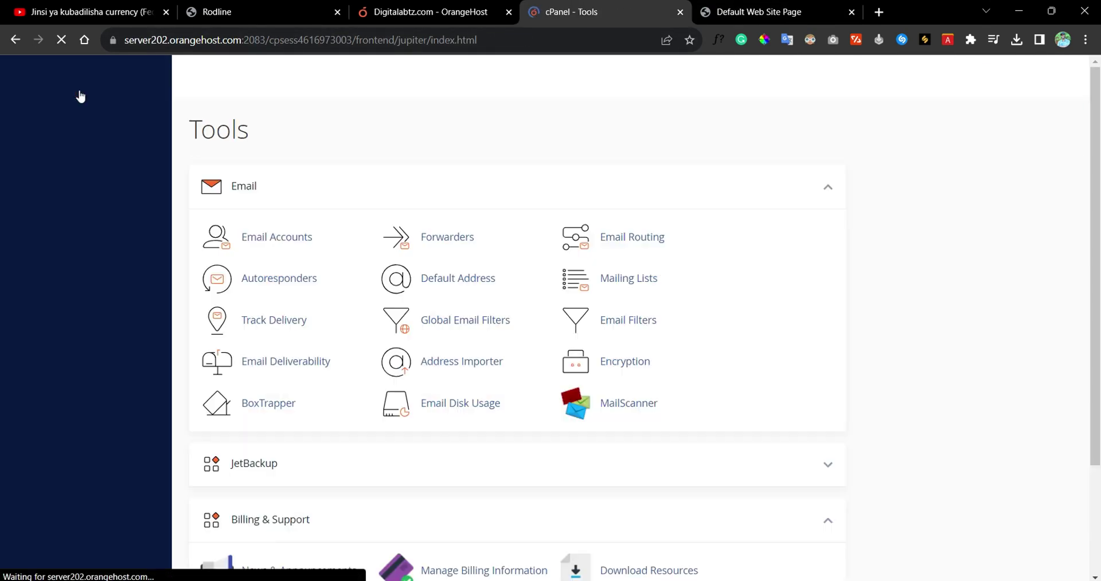
{"action": "scroll", "coordinate": [361, 249], "scroll_direction": "down", "scroll_amount": 5}
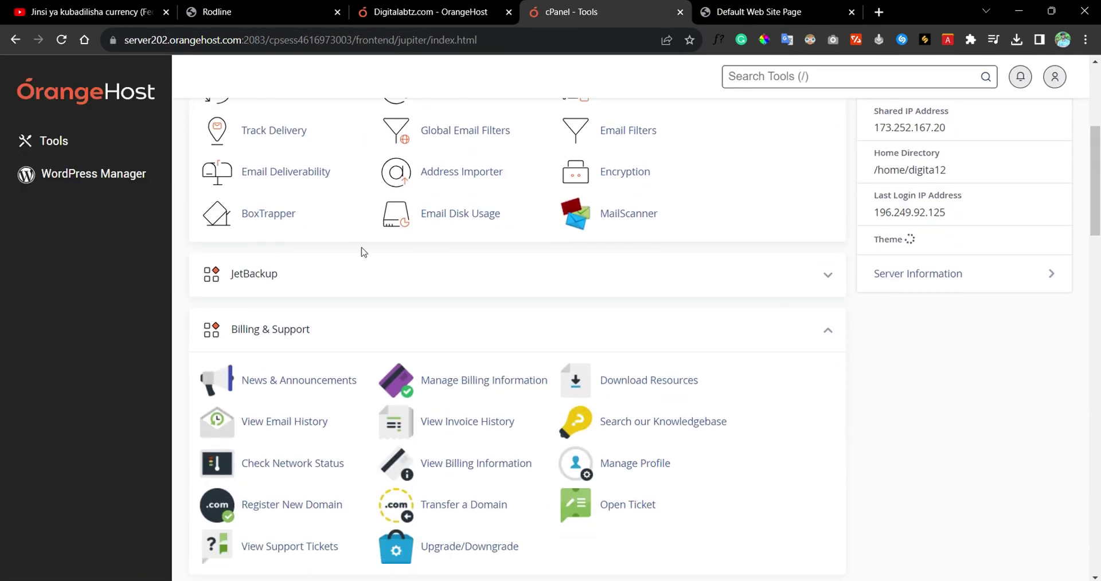
{"action": "scroll", "coordinate": [361, 250], "scroll_direction": "down", "scroll_amount": 5}
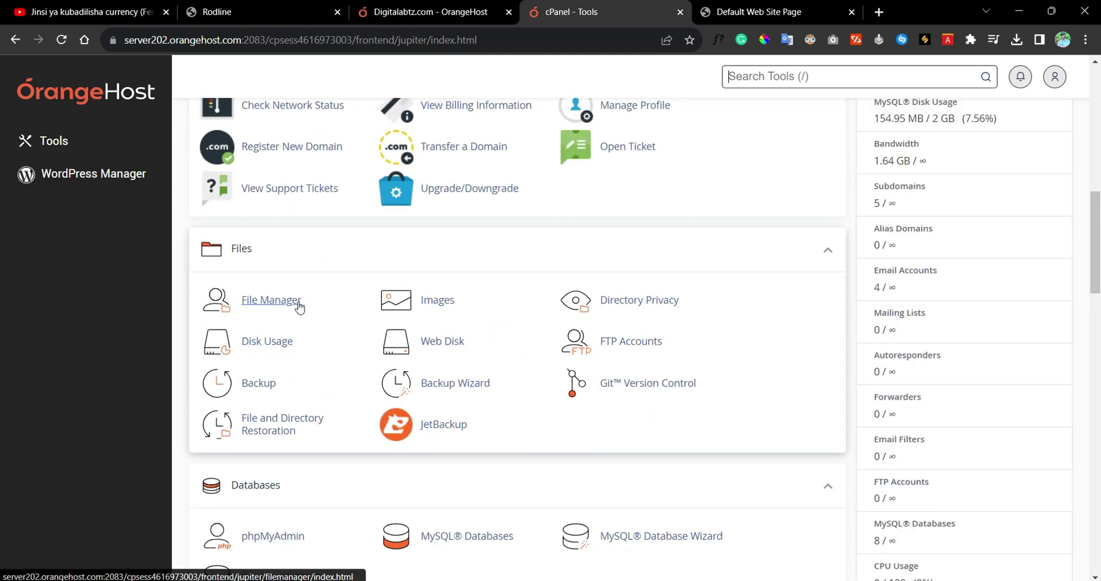
{"action": "left_click", "coordinate": [299, 306]}
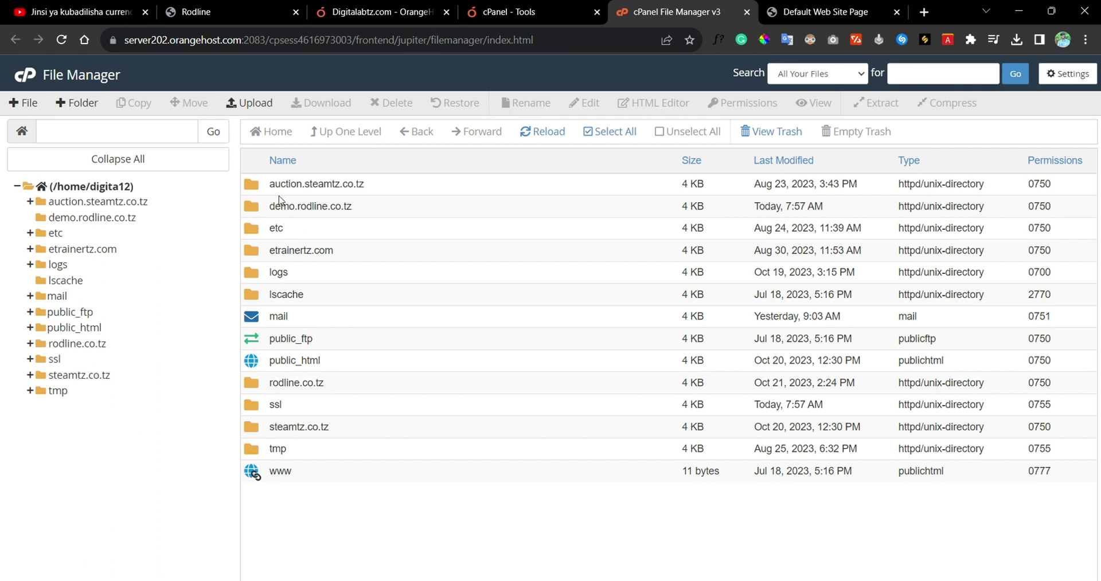
Inspect the contents of the auction.steamtz.co.tz and demo.rodline.co.tz folders, and check the demo.rodline.co.tz website page before returning to the File Manager.
{"action": "left_click", "coordinate": [310, 181]}
{"action": "double_click", "coordinate": [371, 188]}
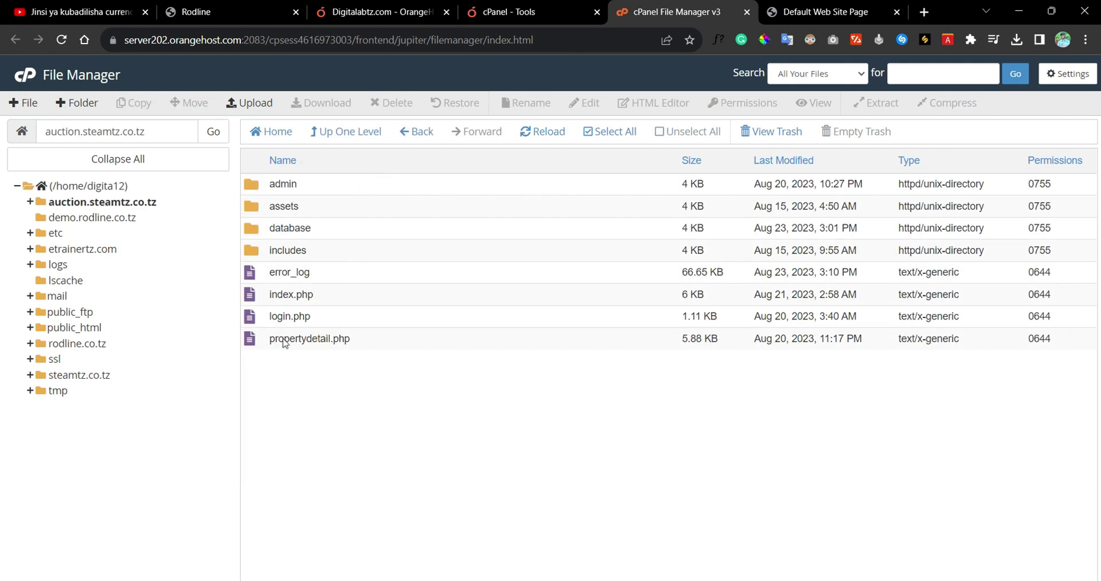
{"action": "left_click", "coordinate": [81, 216]}
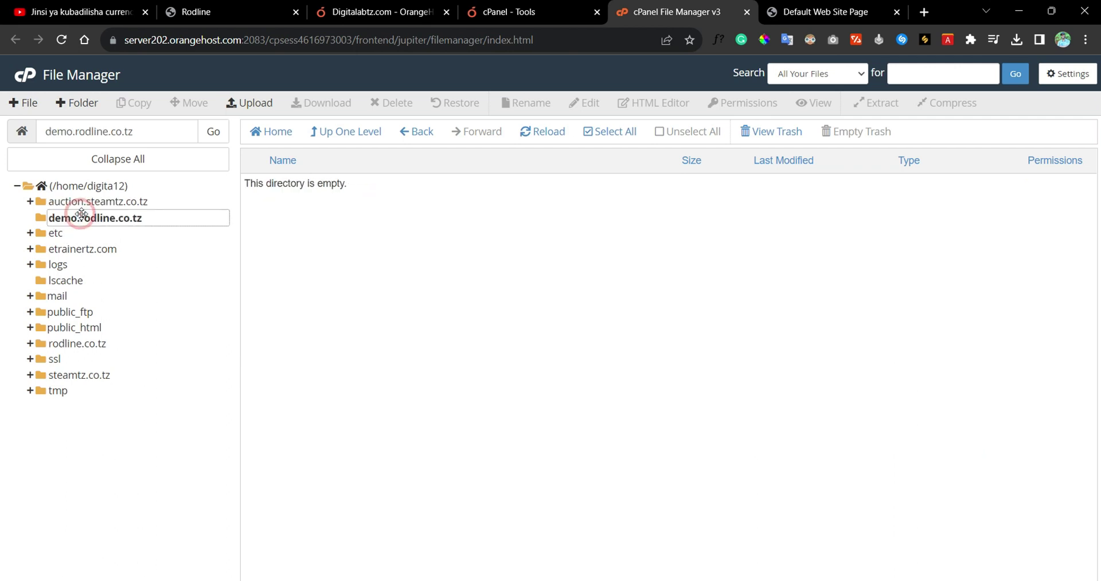
{"action": "left_click", "coordinate": [314, 202]}
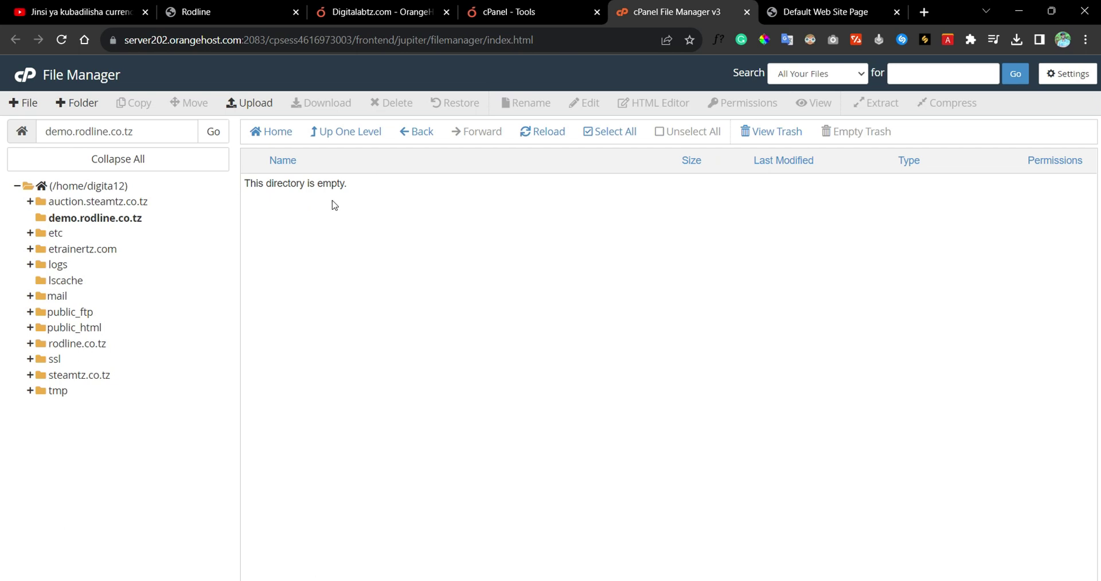
{"action": "left_click", "coordinate": [878, 6]}
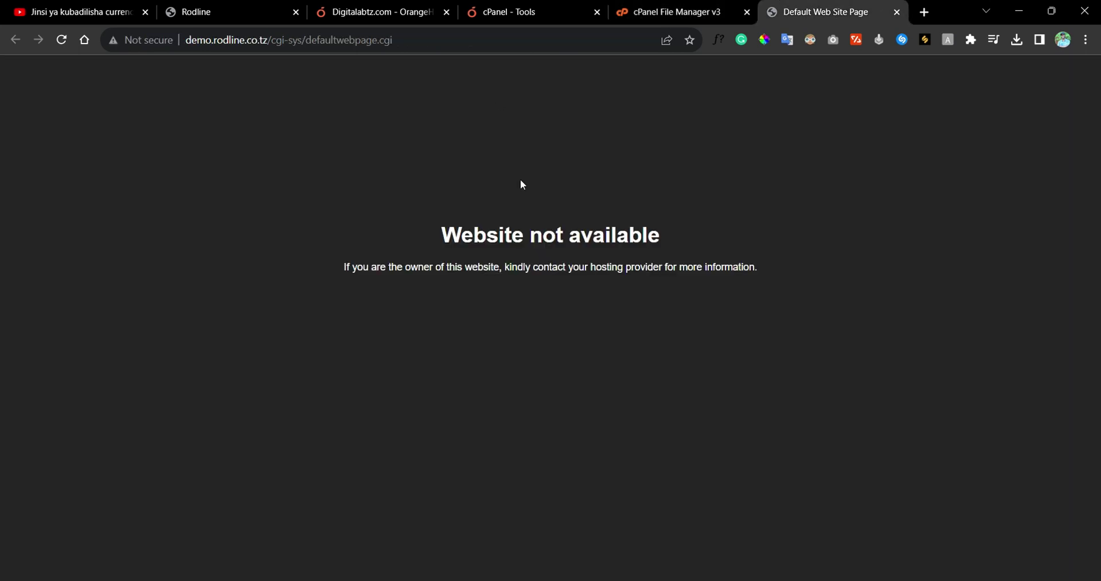
{"action": "left_click", "coordinate": [691, 5]}
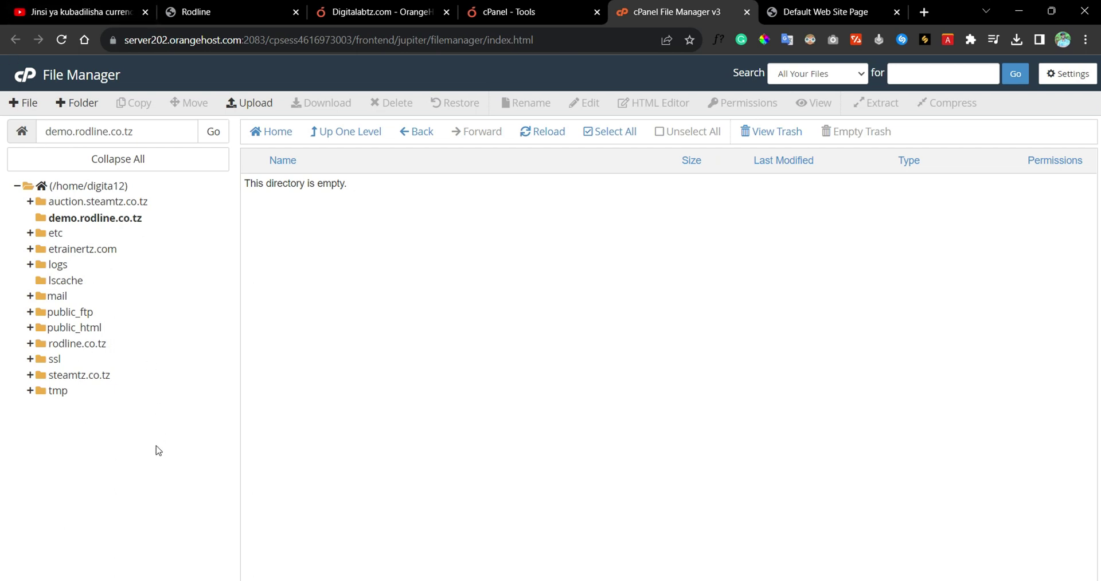
Open the public_html folder and look through the main domain's website files.
{"action": "left_click", "coordinate": [94, 328]}
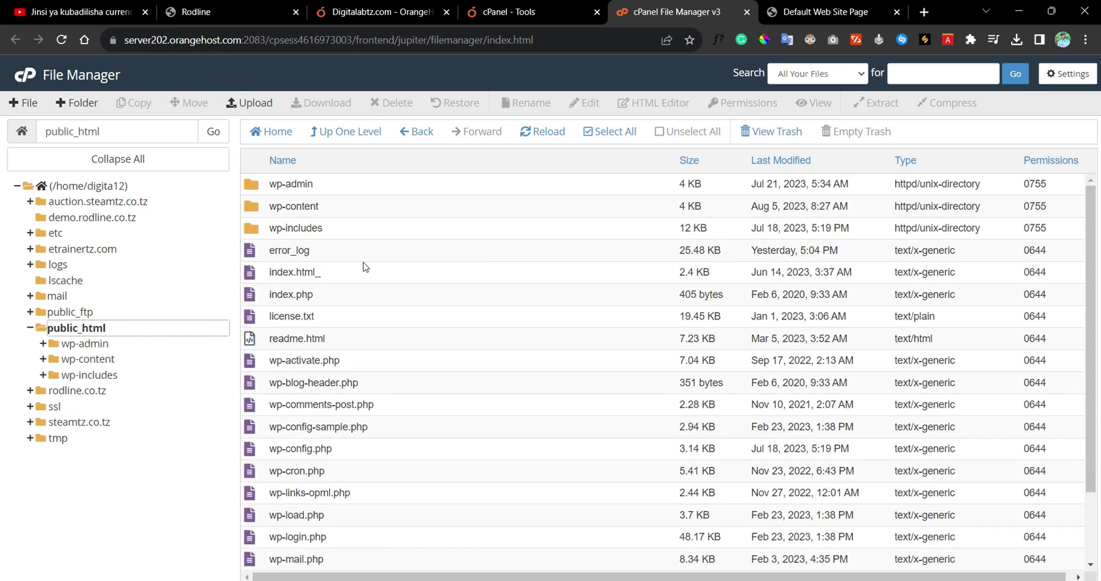
{"action": "scroll", "coordinate": [363, 267], "scroll_direction": "down", "scroll_amount": 2}
{"action": "scroll", "coordinate": [321, 326], "scroll_direction": "up", "scroll_amount": 2}
{"action": "scroll", "coordinate": [522, 206], "scroll_direction": "down", "scroll_amount": 2}
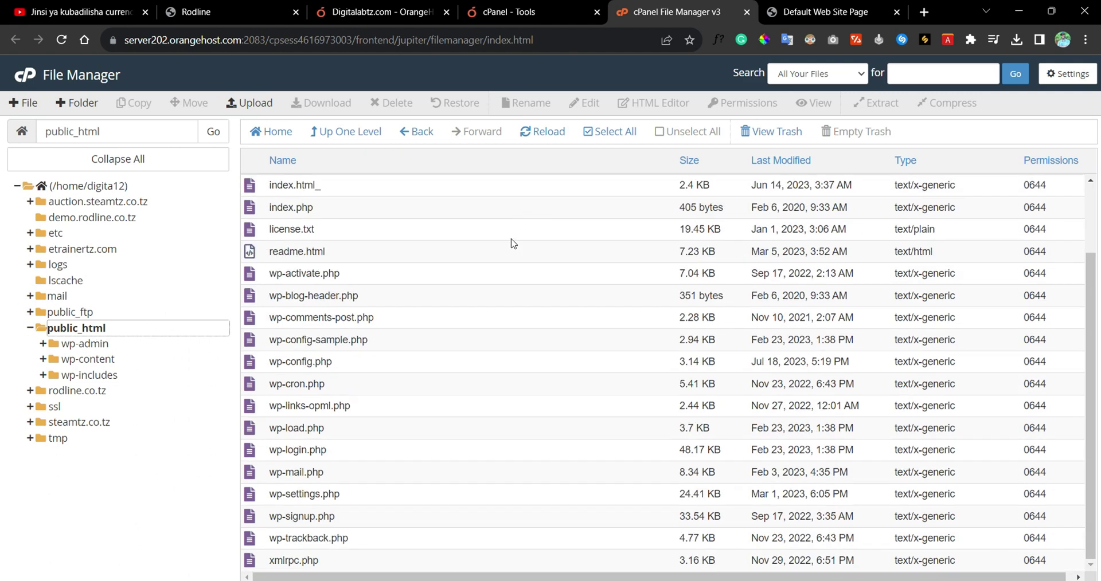
{"action": "scroll", "coordinate": [513, 244], "scroll_direction": "up", "scroll_amount": 2}
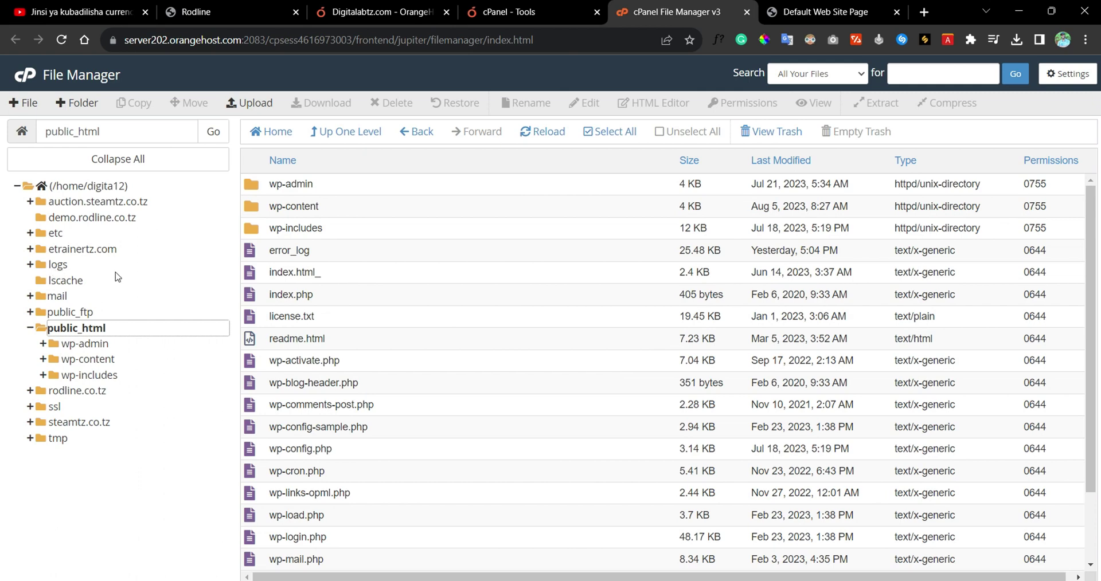
Upload the archive saruni (2).zip from the Desktop into the demo.rodline.co.tz folder and go back to that folder.
{"action": "left_click", "coordinate": [129, 218]}
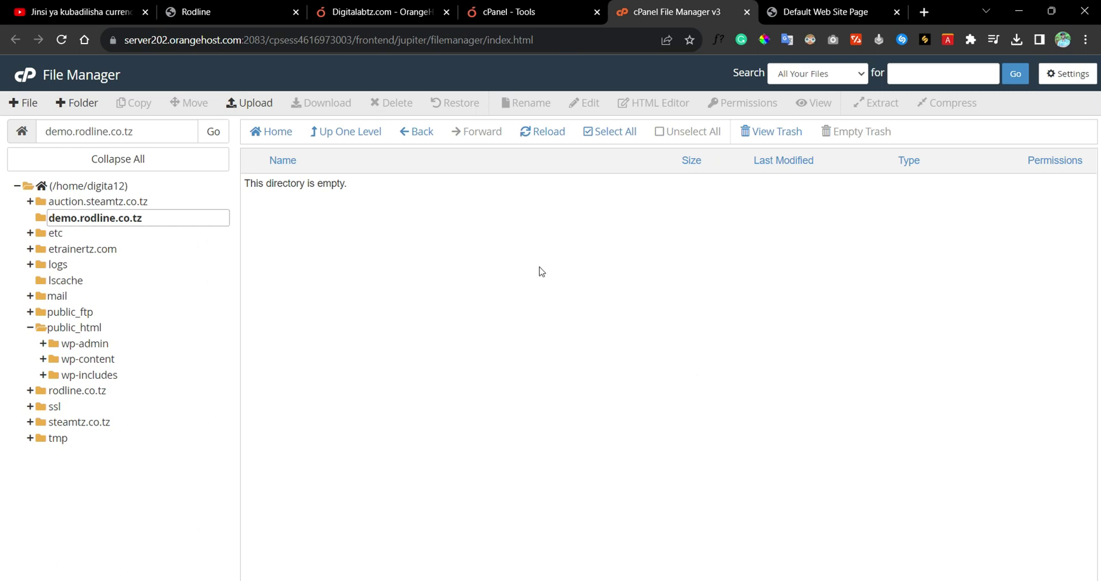
{"action": "left_click", "coordinate": [236, 110]}
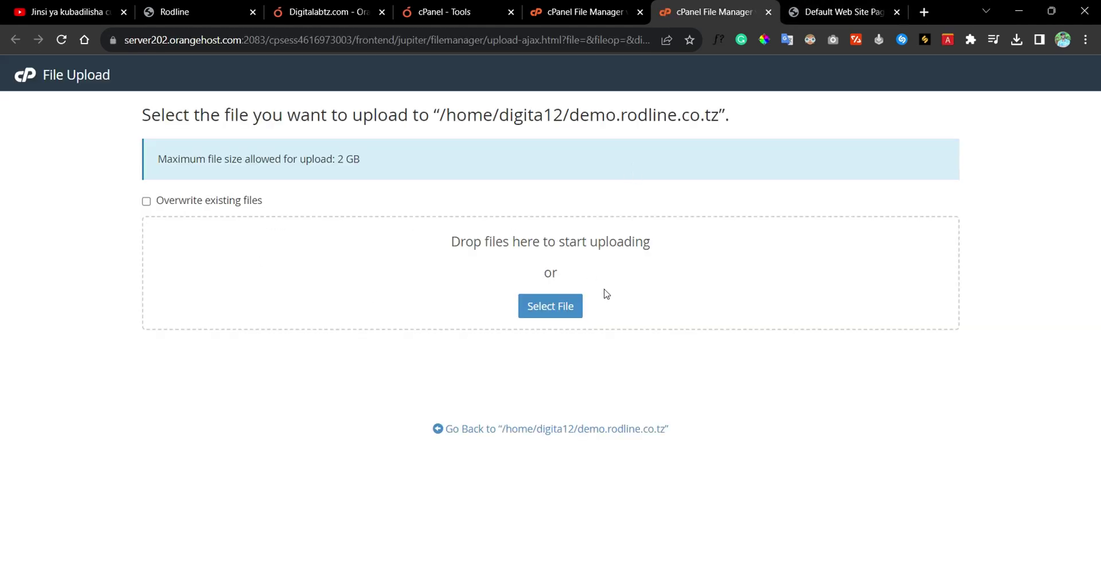
{"action": "left_click", "coordinate": [548, 308]}
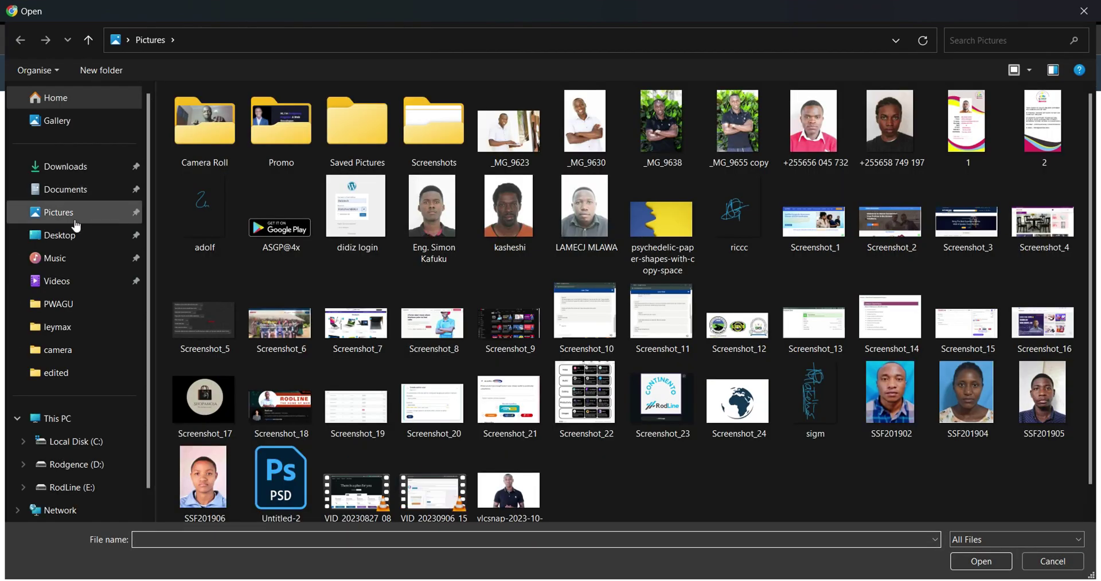
{"action": "left_click", "coordinate": [85, 236]}
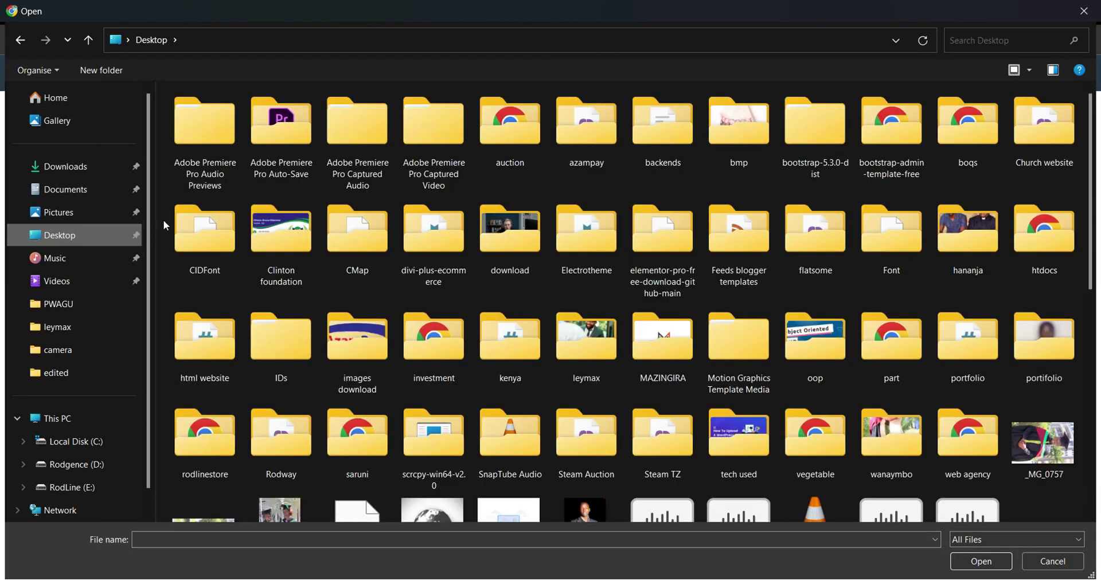
{"action": "scroll", "coordinate": [690, 277], "scroll_direction": "down", "scroll_amount": 10}
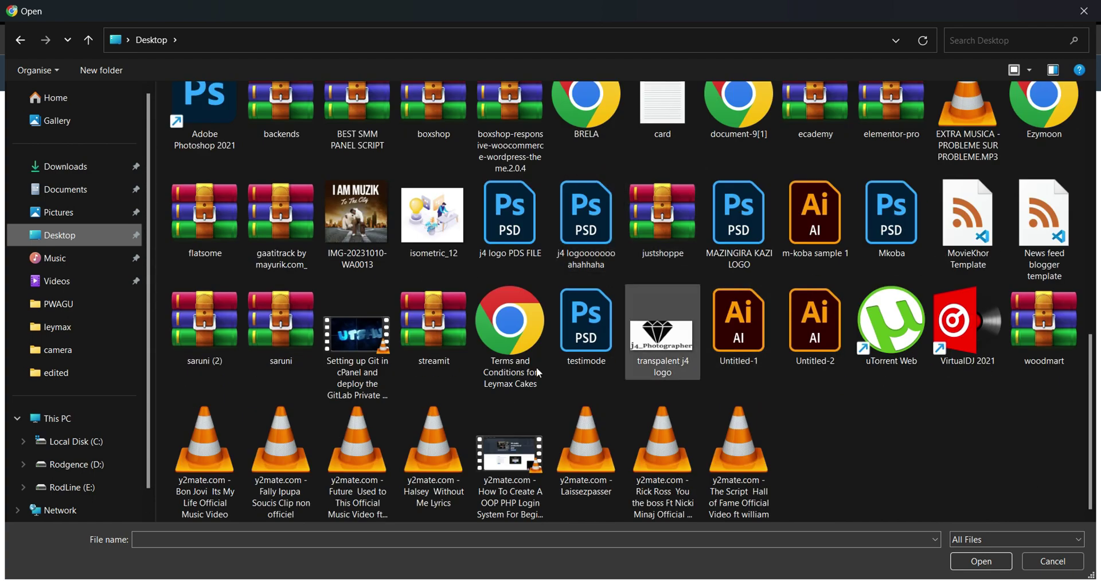
{"action": "left_click", "coordinate": [183, 339]}
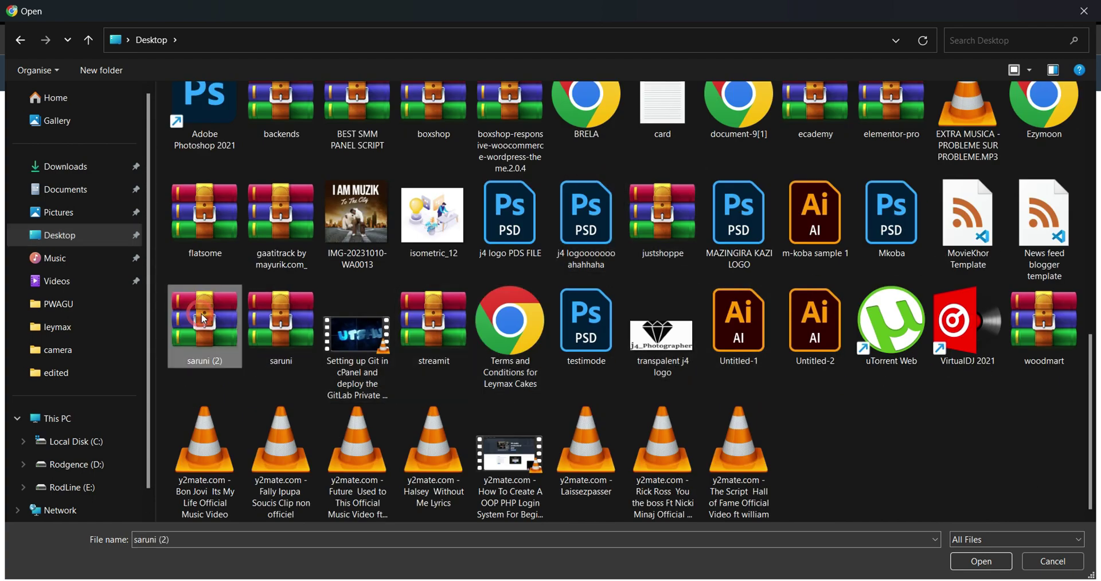
{"action": "left_click", "coordinate": [982, 565]}
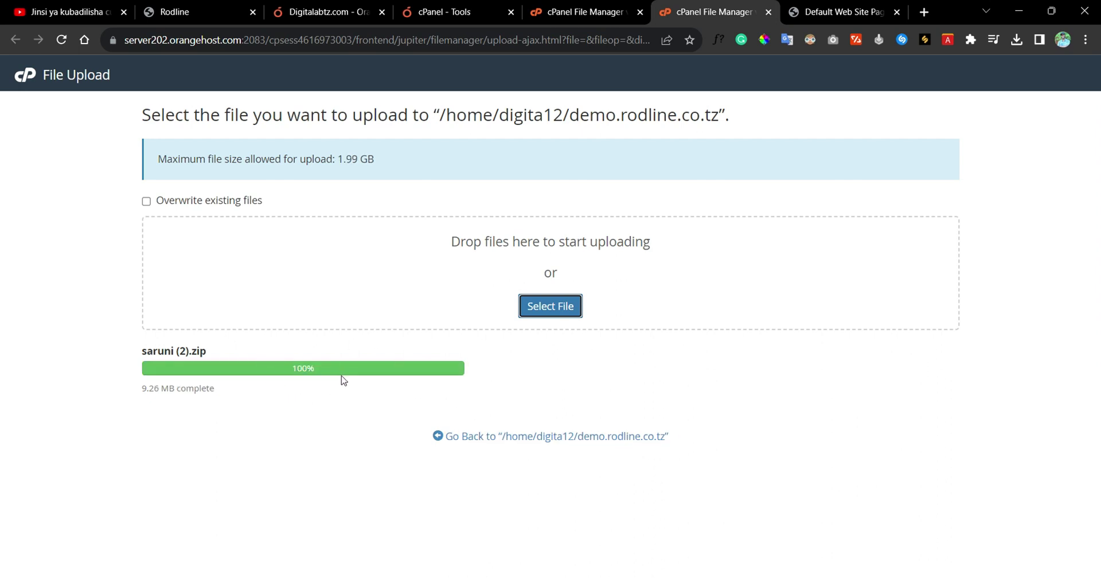
{"action": "left_click", "coordinate": [547, 444]}
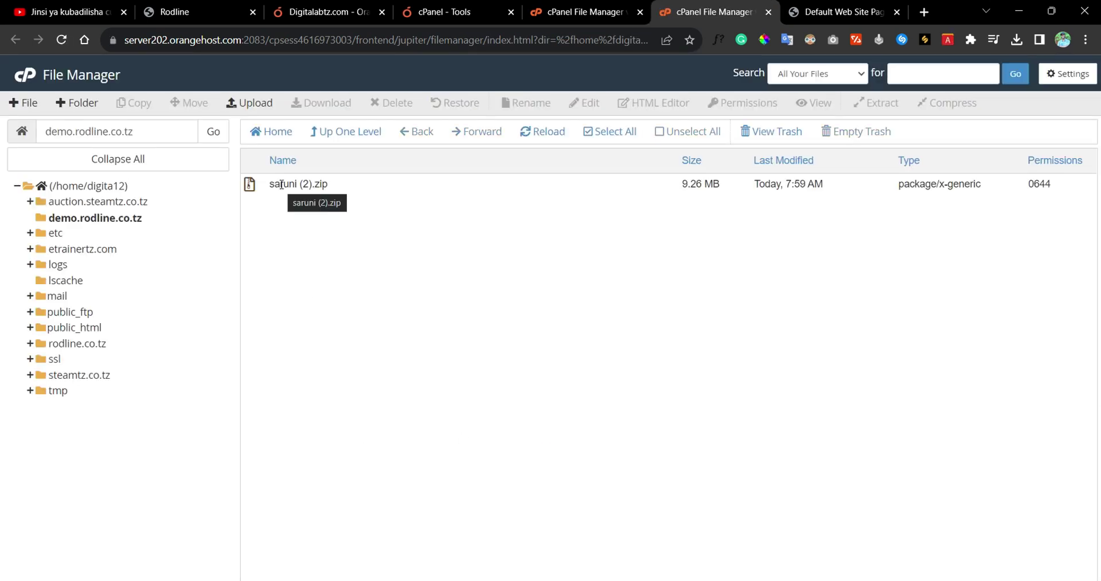
Extract saruni (2).zip into /demo.rodline.co.tz and dismiss the extraction results.
{"action": "left_click", "coordinate": [294, 182]}
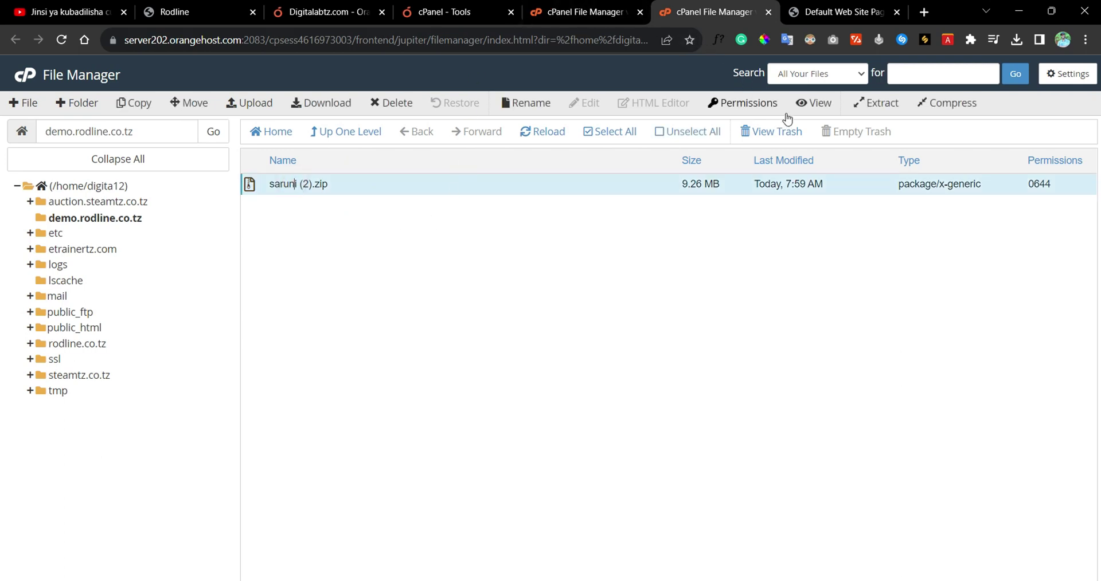
{"action": "right_click", "coordinate": [767, 185]}
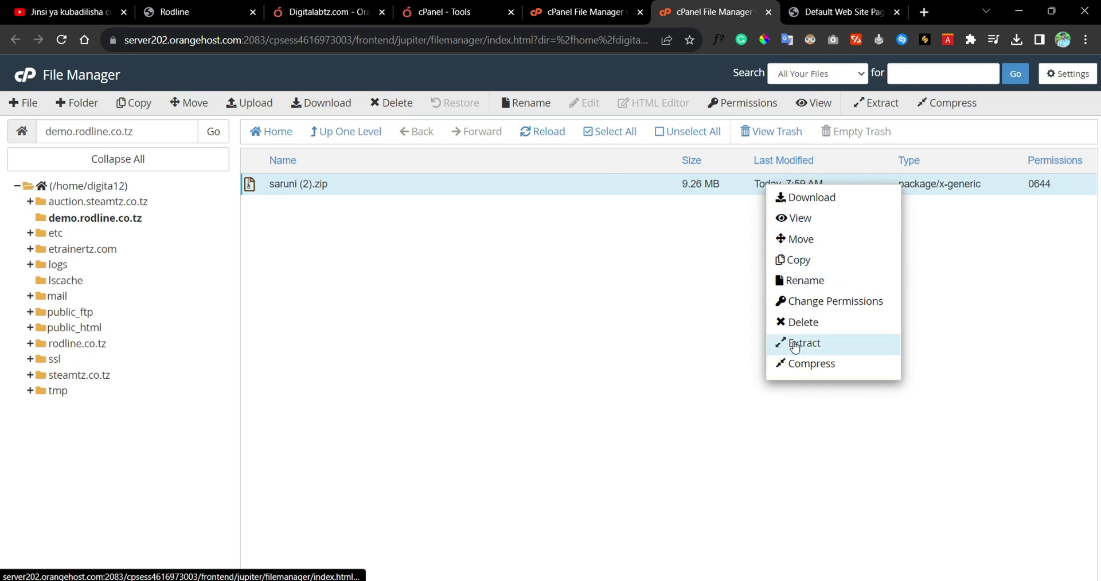
{"action": "left_click", "coordinate": [707, 326]}
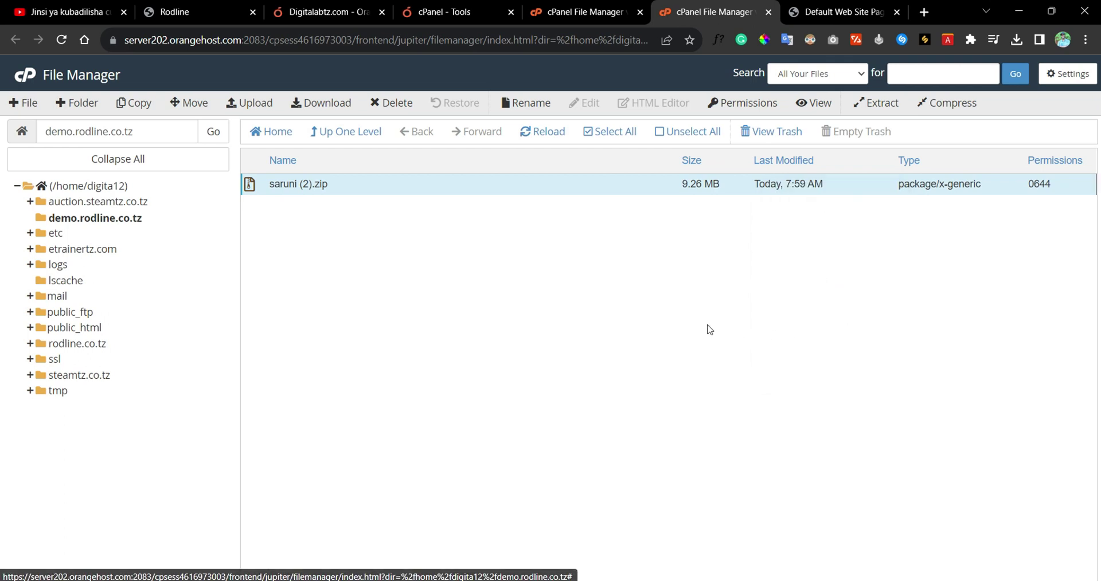
{"action": "left_click", "coordinate": [879, 106]}
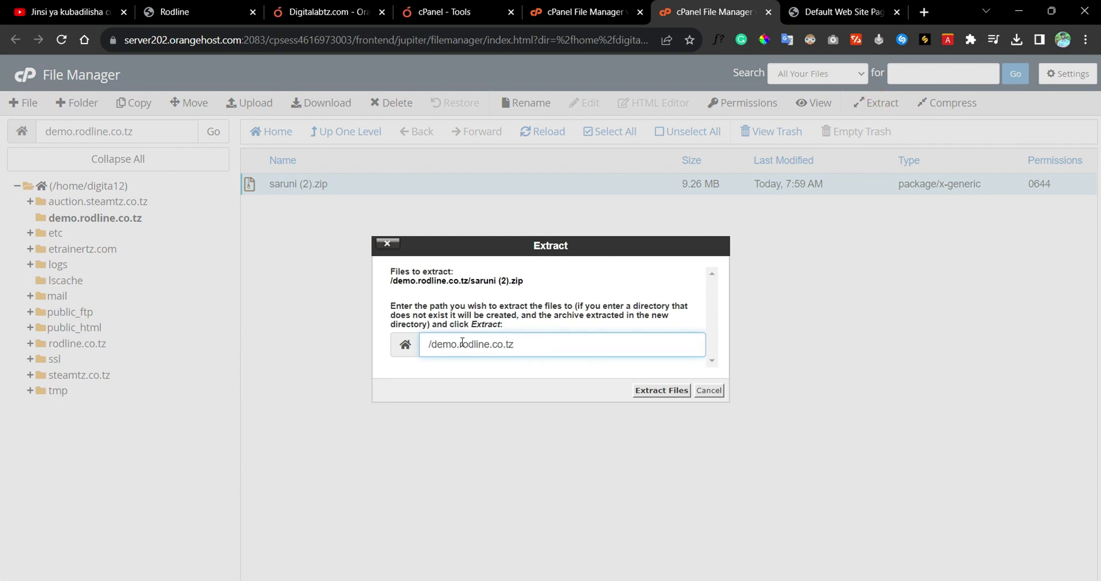
{"action": "left_click", "coordinate": [668, 394]}
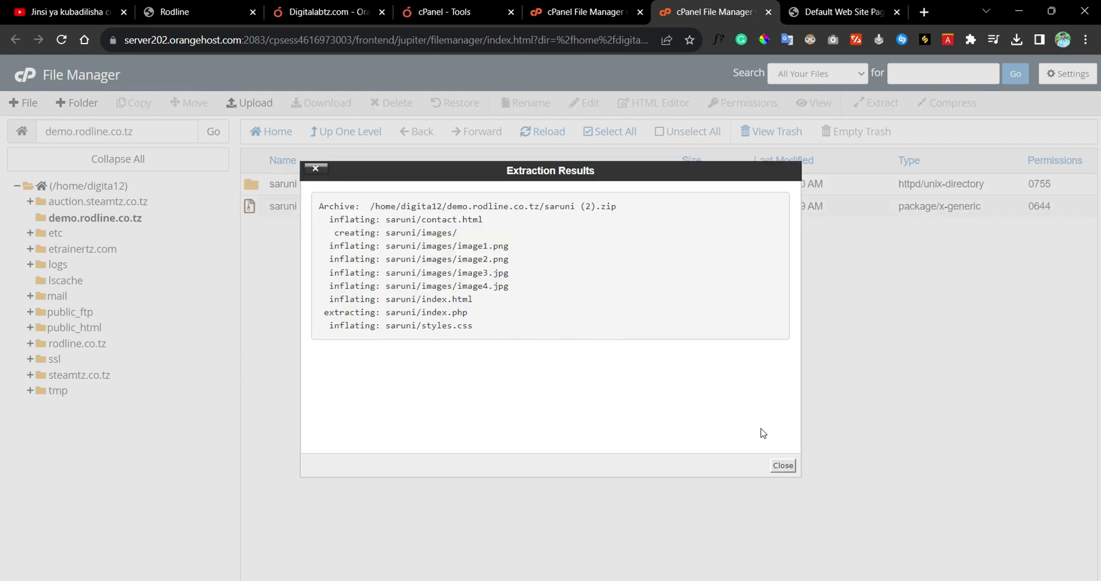
{"action": "left_click", "coordinate": [782, 465]}
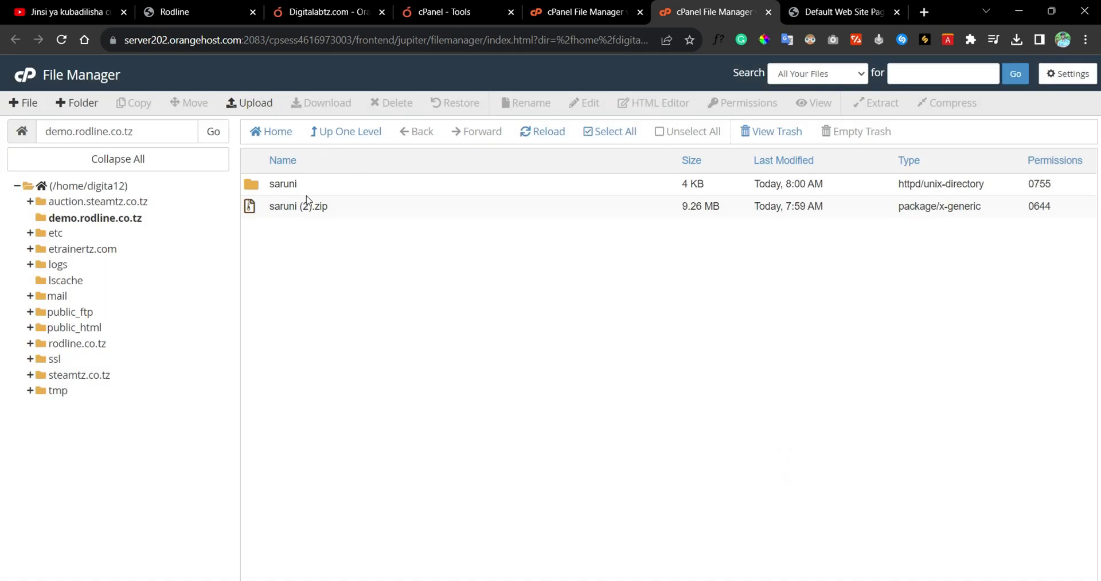
Move all files and folders inside the extracted saruni folder to the path /demo.rodline.co.tz/.
{"action": "left_click", "coordinate": [313, 192]}
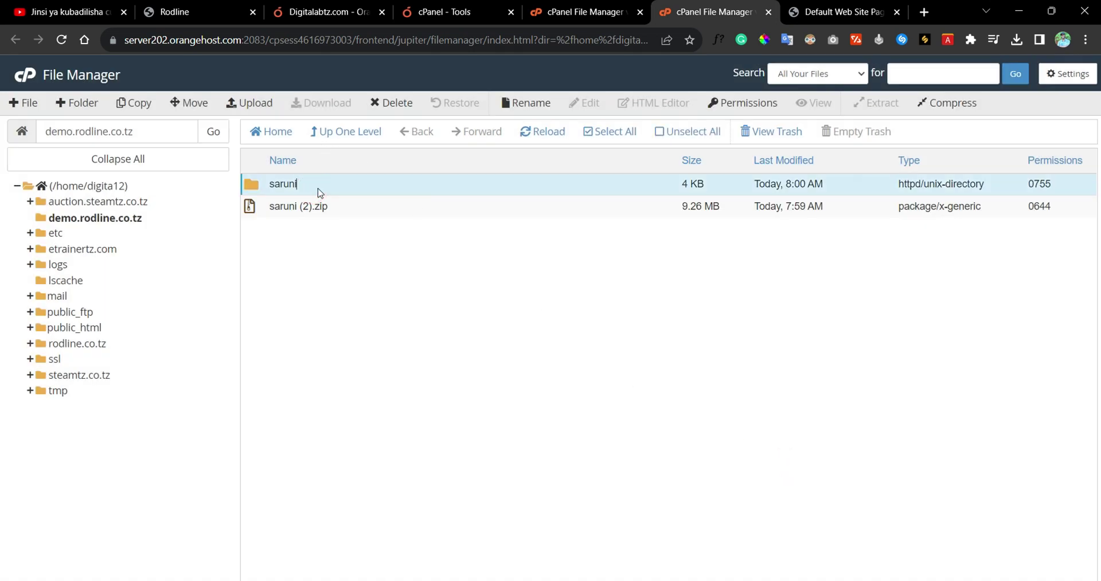
{"action": "double_click", "coordinate": [317, 192]}
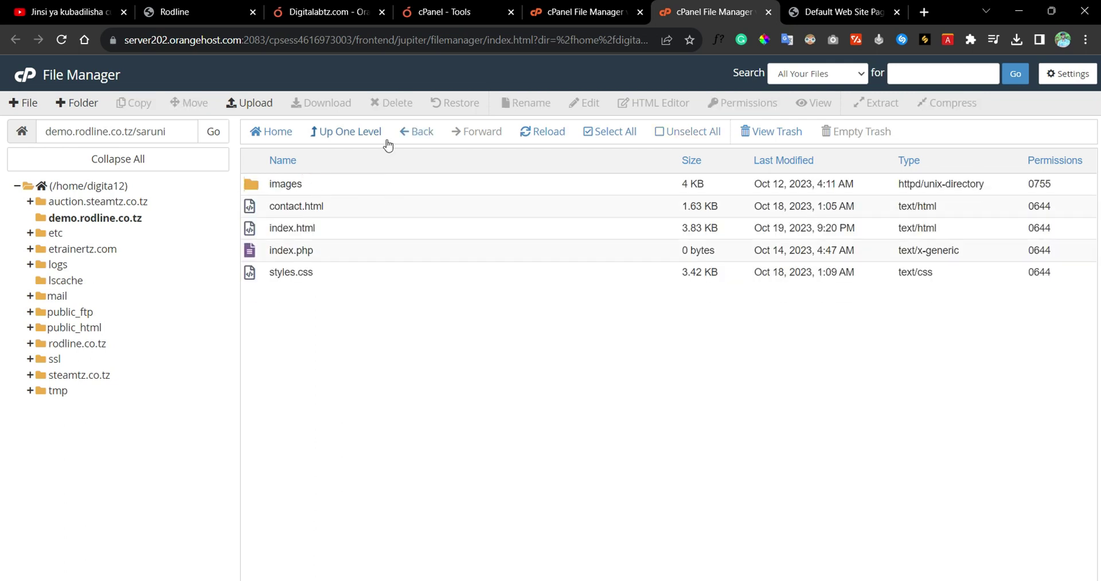
{"action": "left_click", "coordinate": [615, 137]}
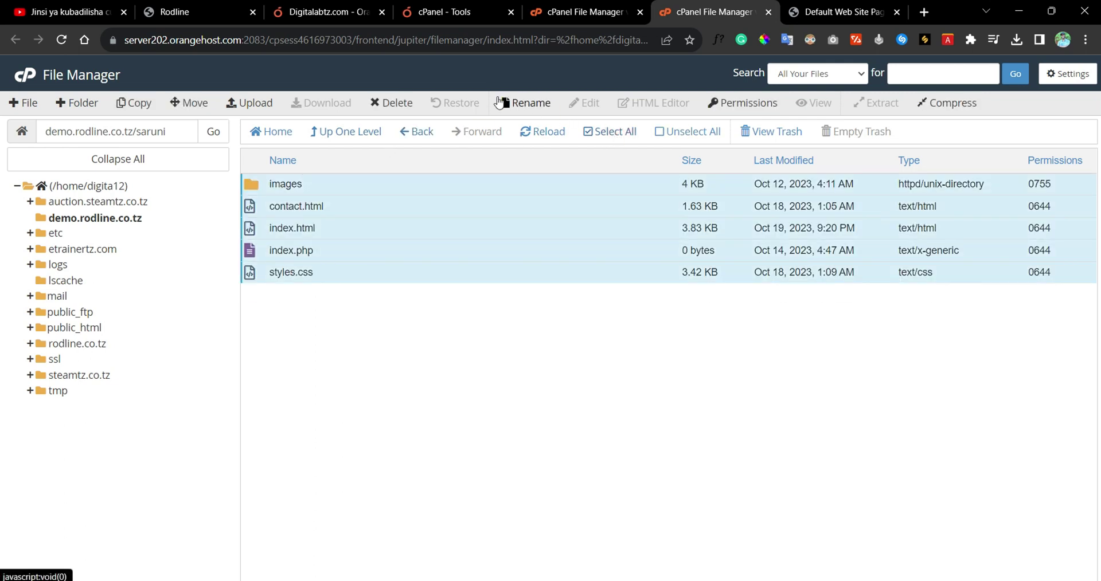
{"action": "left_click", "coordinate": [194, 104]}
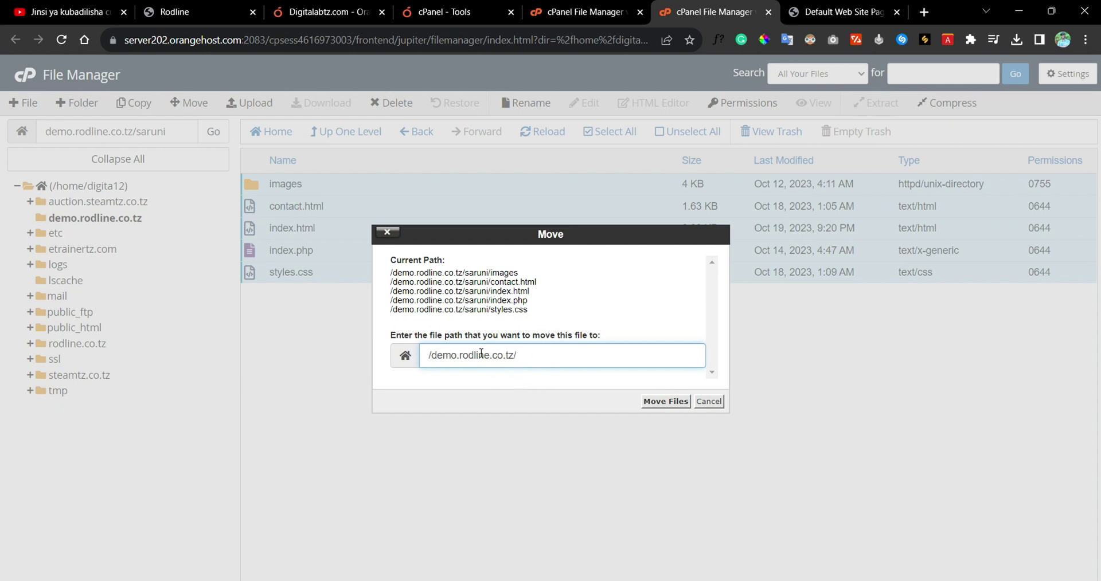
{"action": "left_click", "coordinate": [666, 402]}
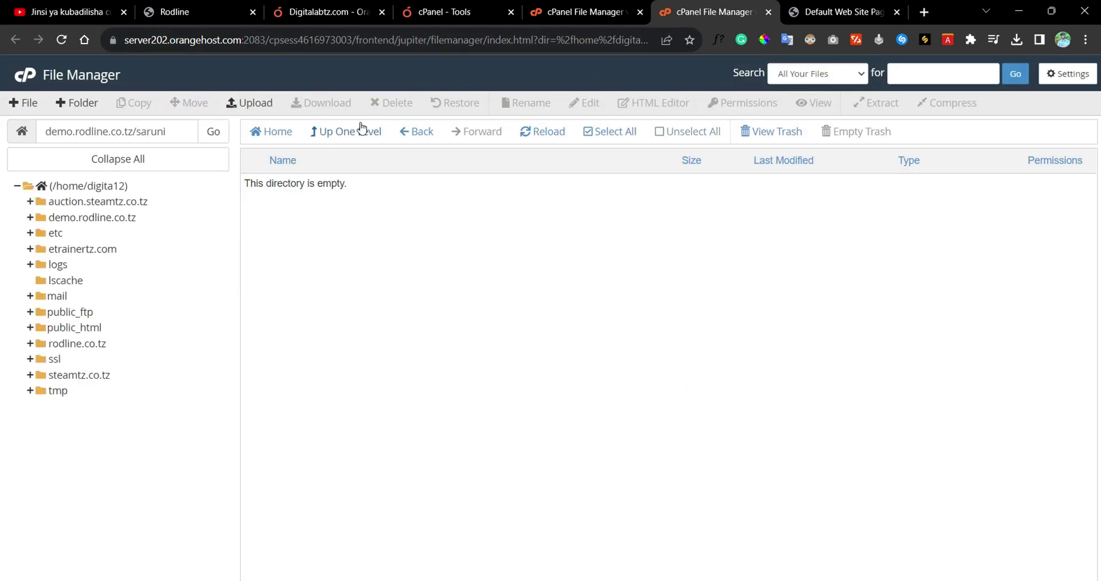
Go back to the demo.rodline.co.tz folder and move the emptied saruni folder to the trash.
{"action": "left_click", "coordinate": [413, 131]}
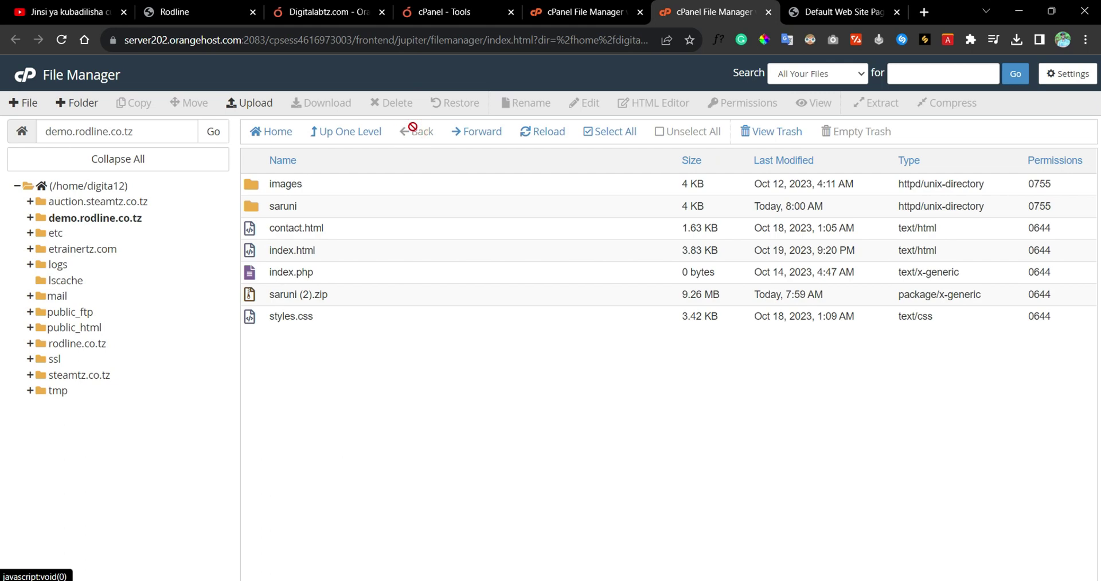
{"action": "left_click", "coordinate": [297, 207]}
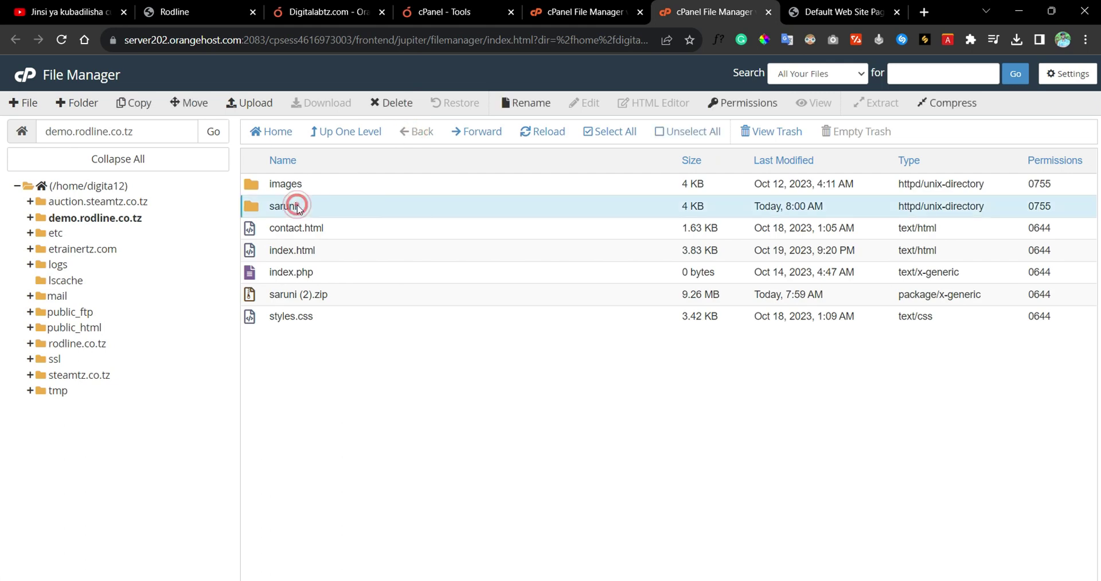
{"action": "left_click", "coordinate": [395, 104]}
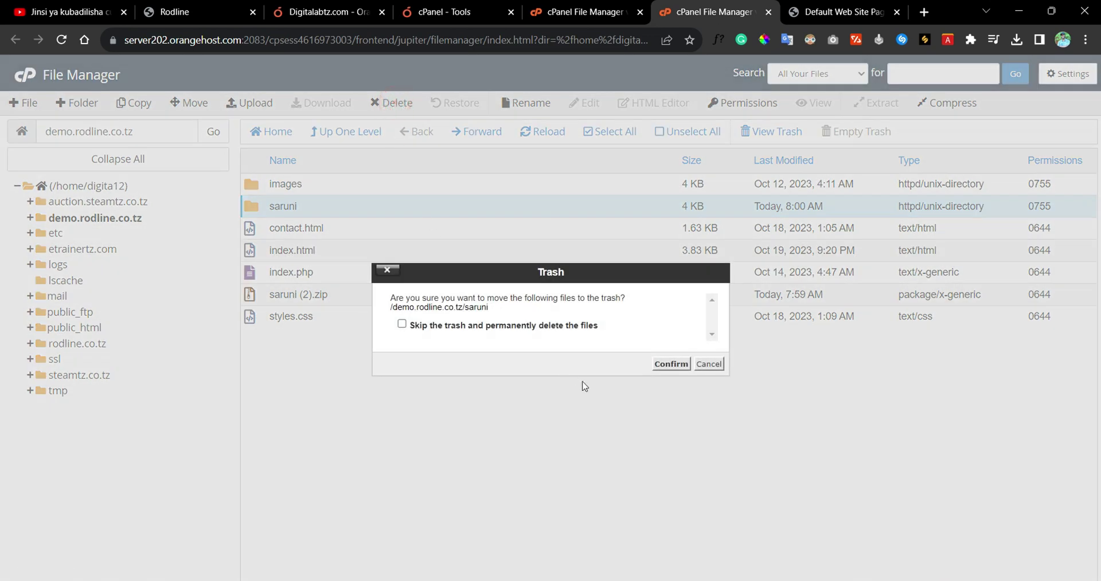
{"action": "left_click", "coordinate": [667, 364]}
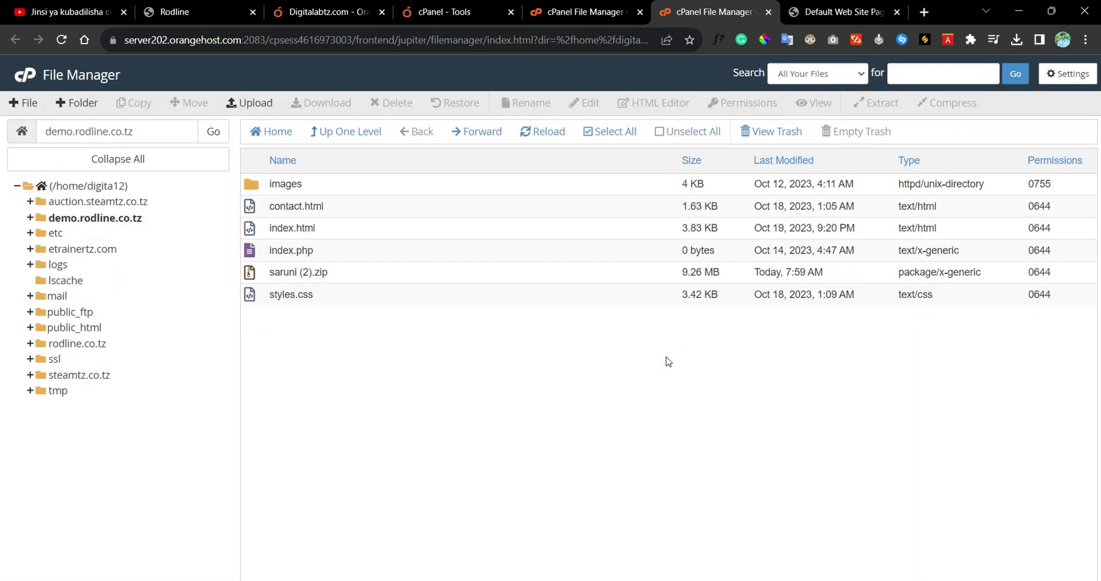
Permanently delete the archive saruni (2).zip from the demo.rodline.co.tz folder, skipping the trash.
{"action": "left_click", "coordinate": [329, 277]}
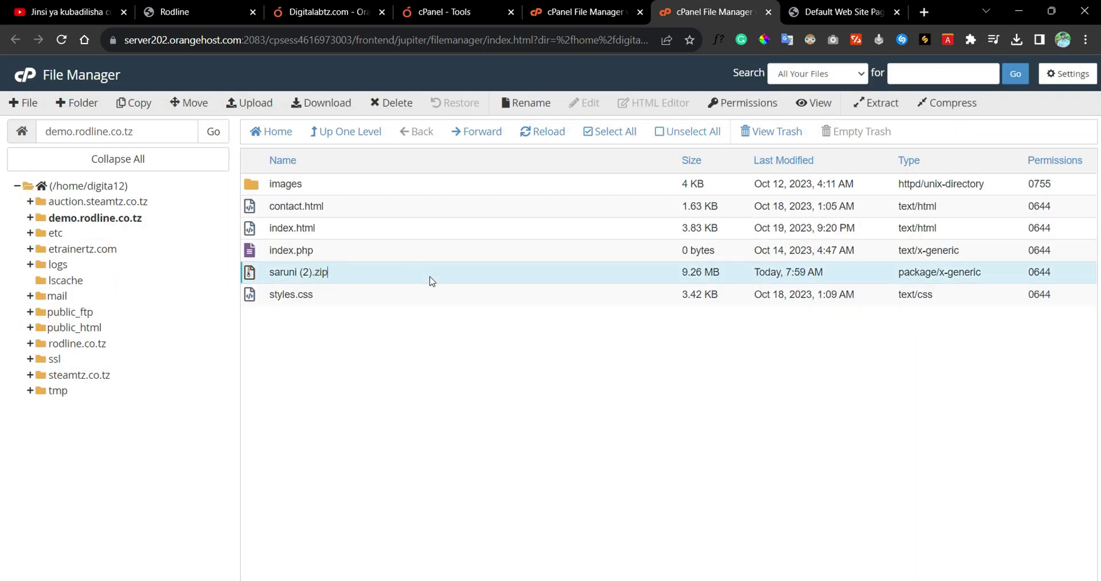
{"action": "left_click", "coordinate": [386, 105]}
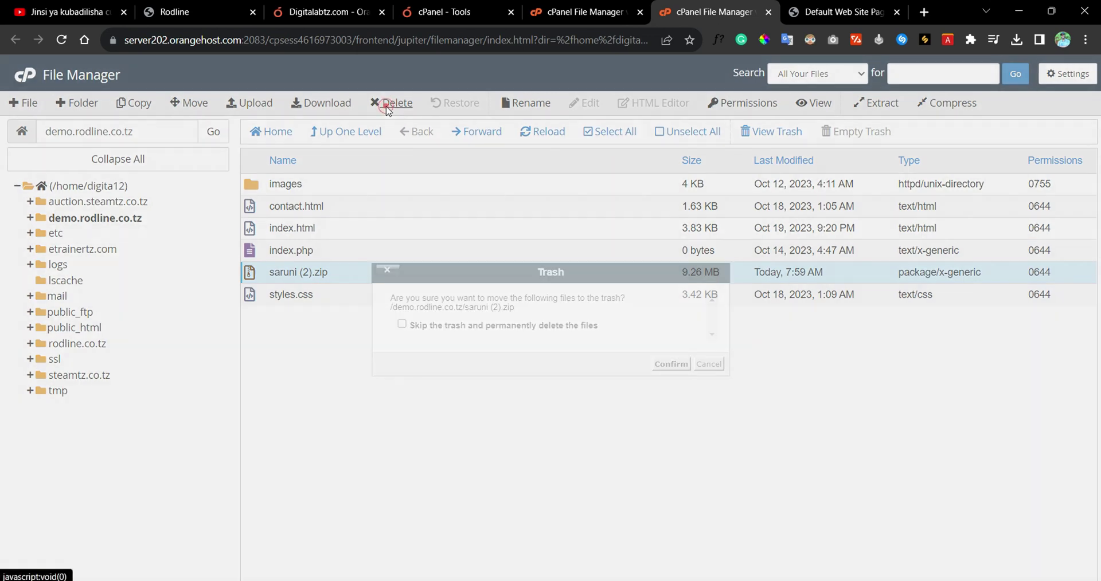
{"action": "left_click", "coordinate": [535, 326]}
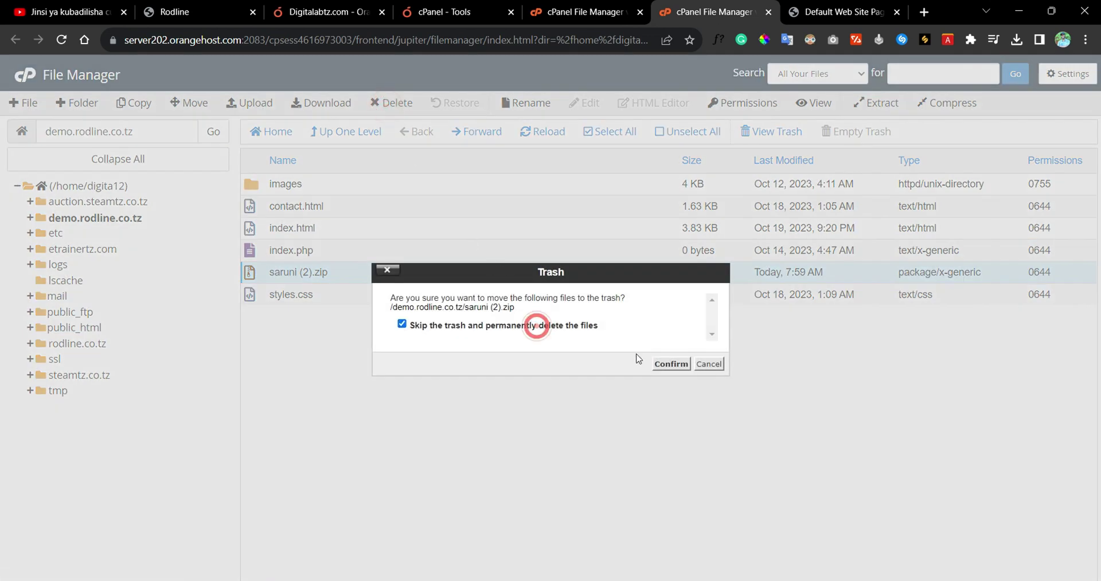
{"action": "left_click", "coordinate": [669, 364]}
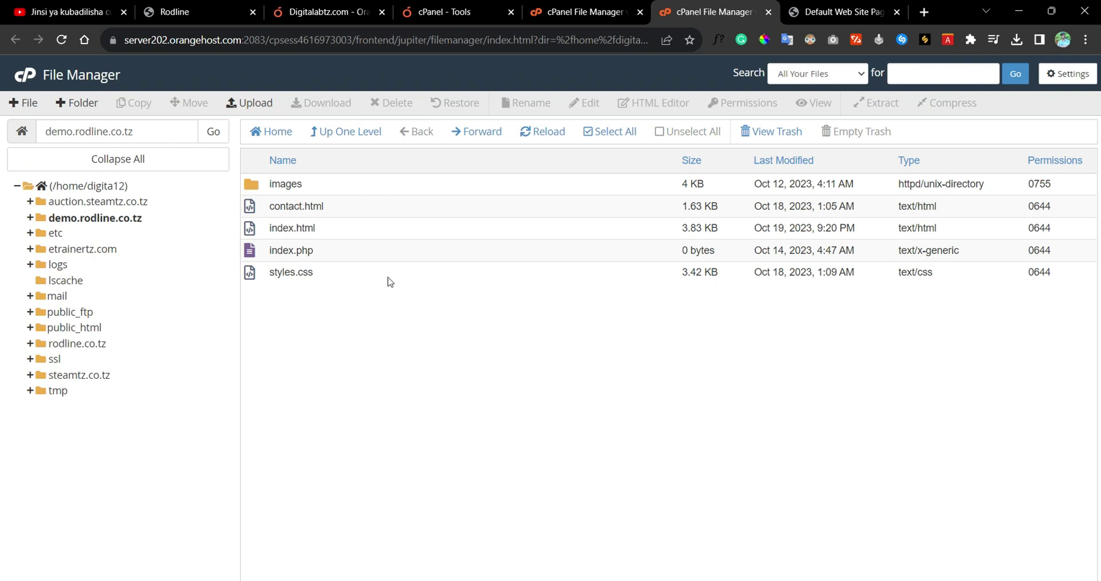
{"action": "left_click", "coordinate": [390, 327]}
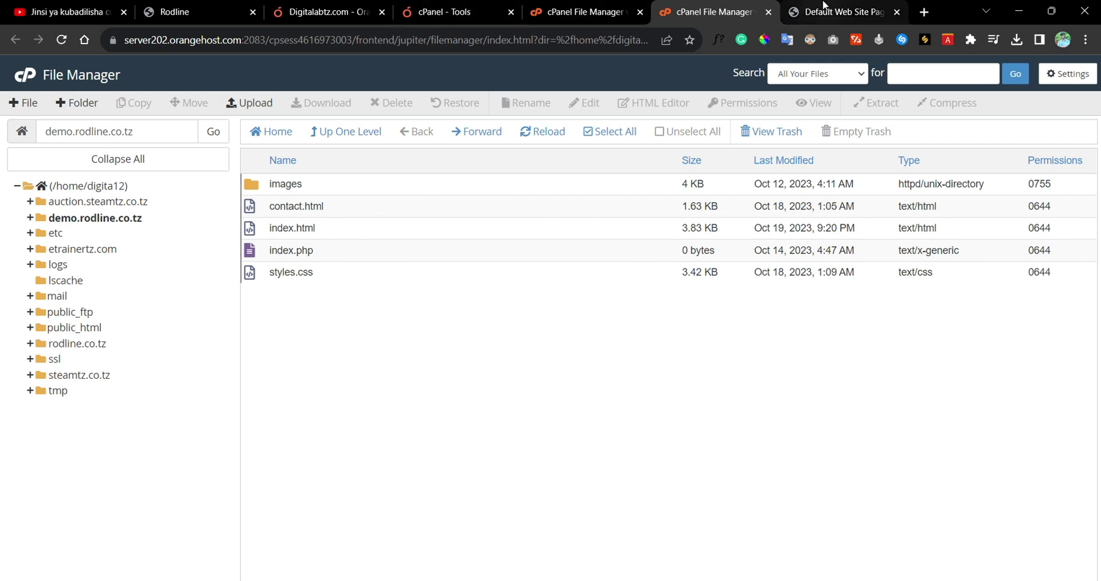
Reload the subdomain's default web page, then shorten its address to demo.rodline.co.tz/ and load that.
{"action": "left_click", "coordinate": [824, 7]}
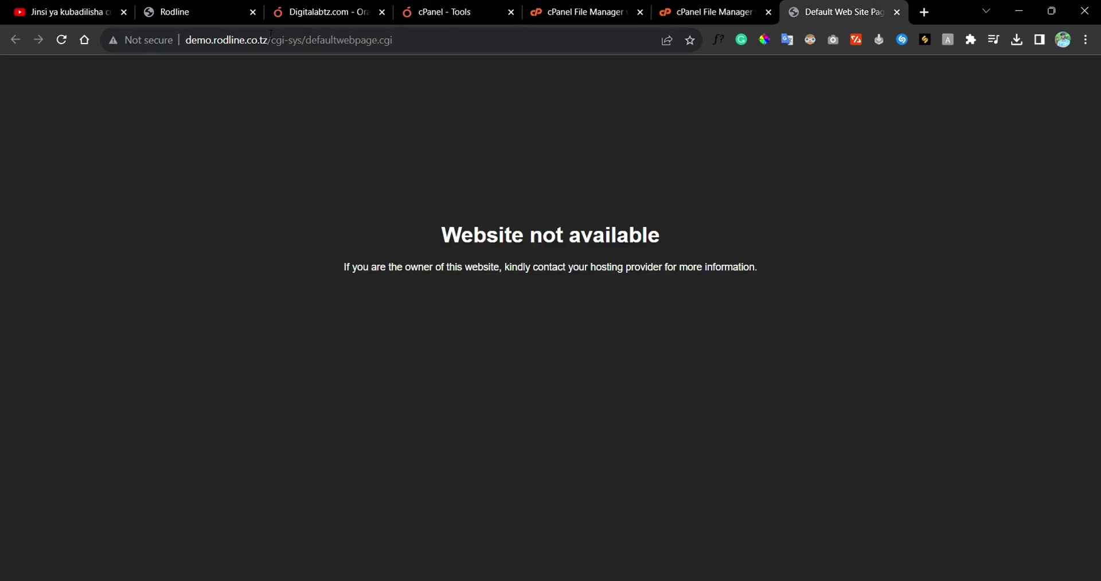
{"action": "left_click", "coordinate": [62, 41]}
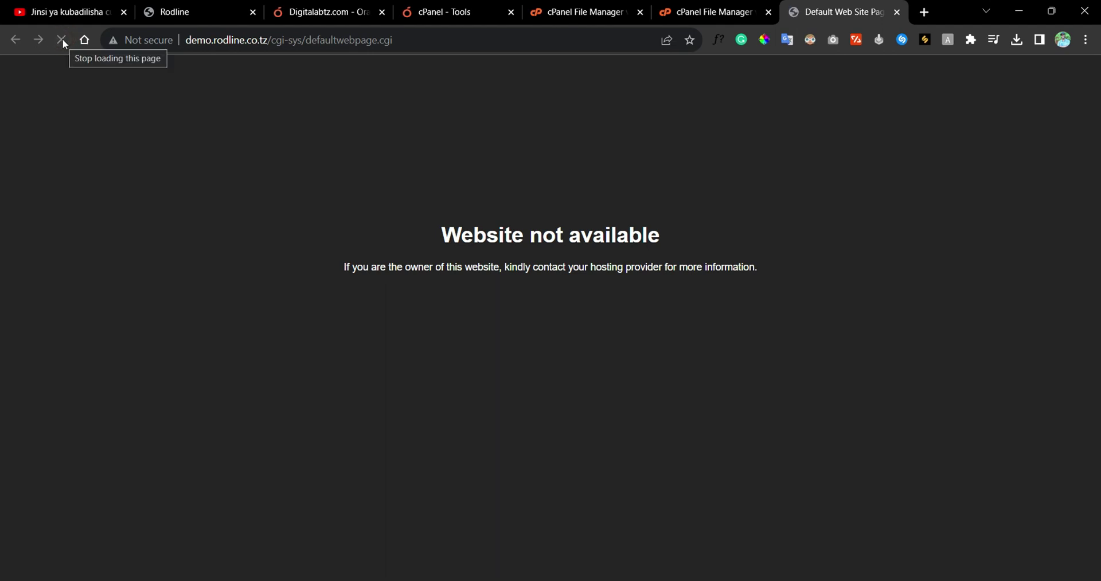
{"action": "left_click", "coordinate": [64, 40]}
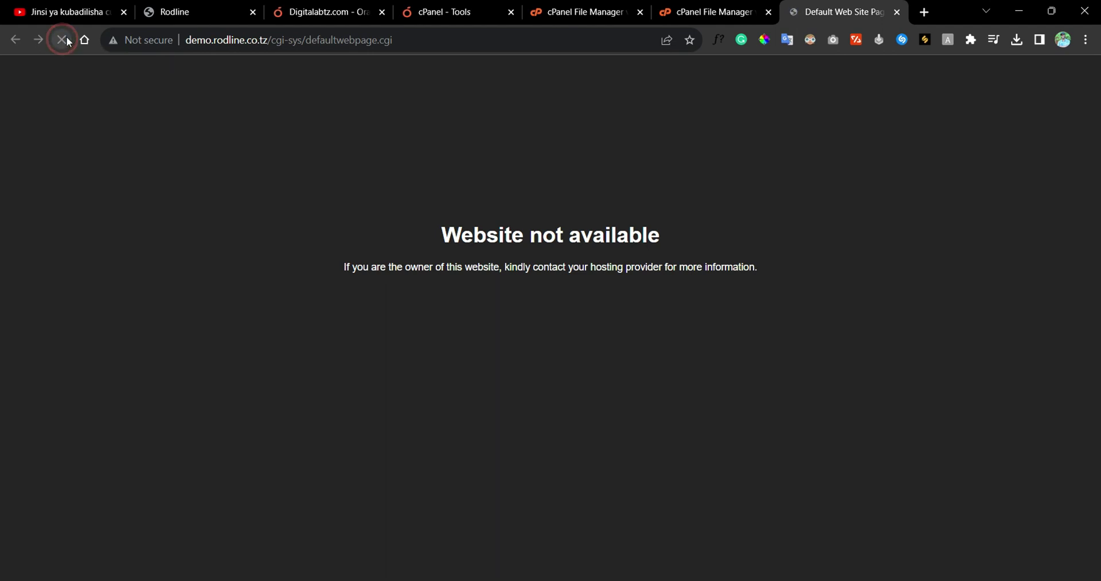
{"action": "left_click_drag", "start_coordinate": [270, 40], "coordinate": [396, 40]}
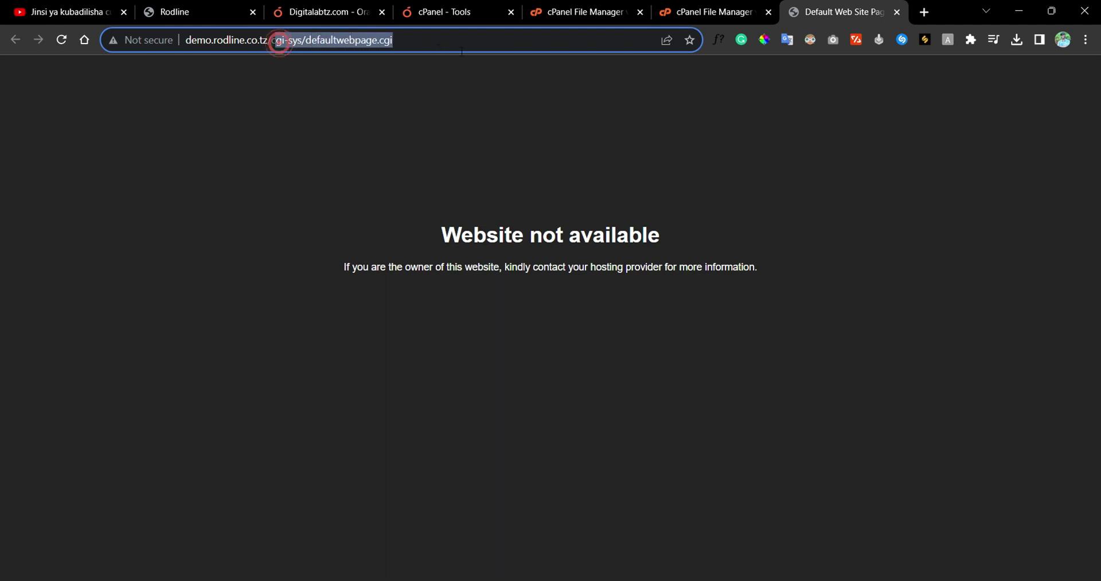
{"action": "type", "text": "c"}
{"action": "key", "text": "BackSpace"}
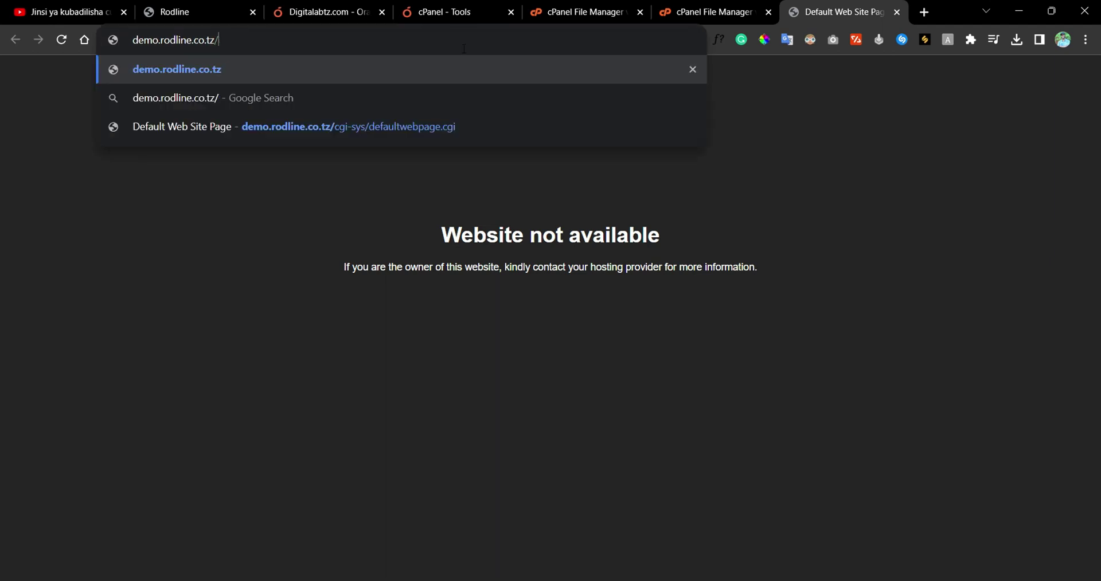
{"action": "key", "text": "Return"}
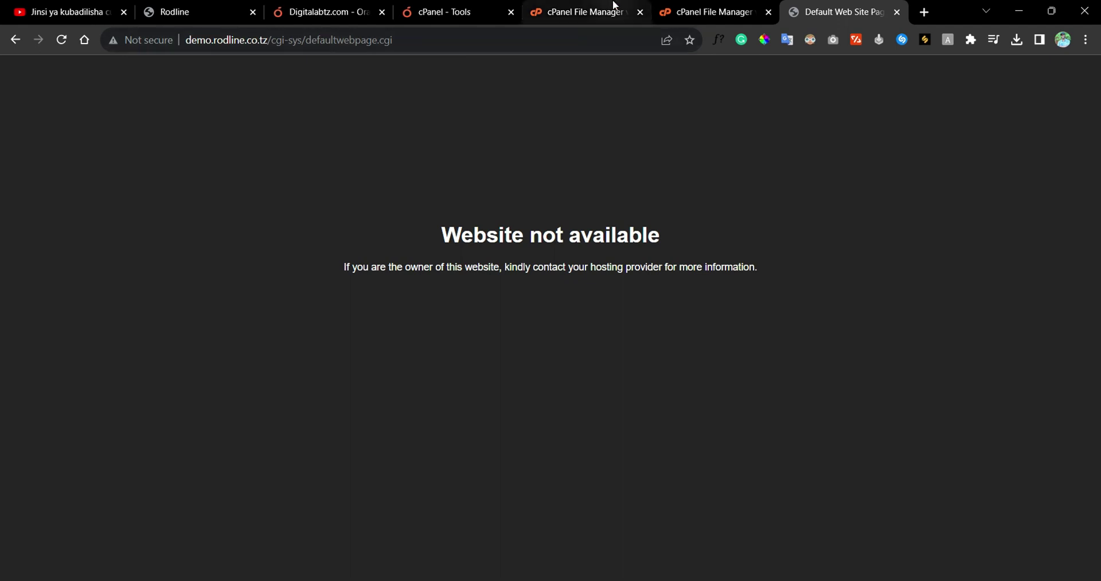
Refresh the file listing of the demo.rodline.co.tz folder and visit demo.rodline.co.tz again by entering its full address.
{"action": "left_click", "coordinate": [688, 11]}
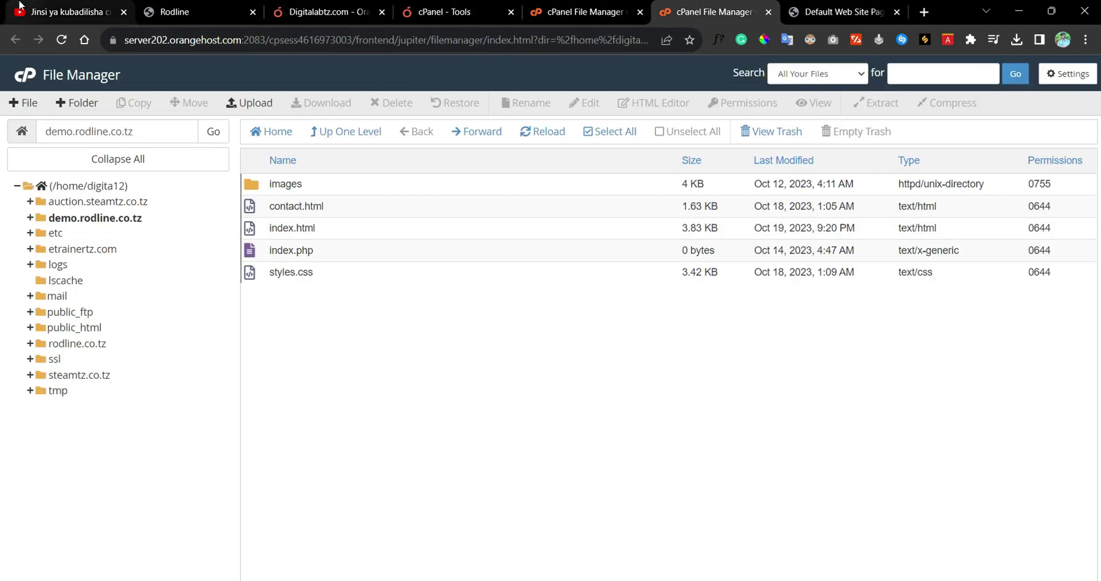
{"action": "left_click", "coordinate": [62, 39]}
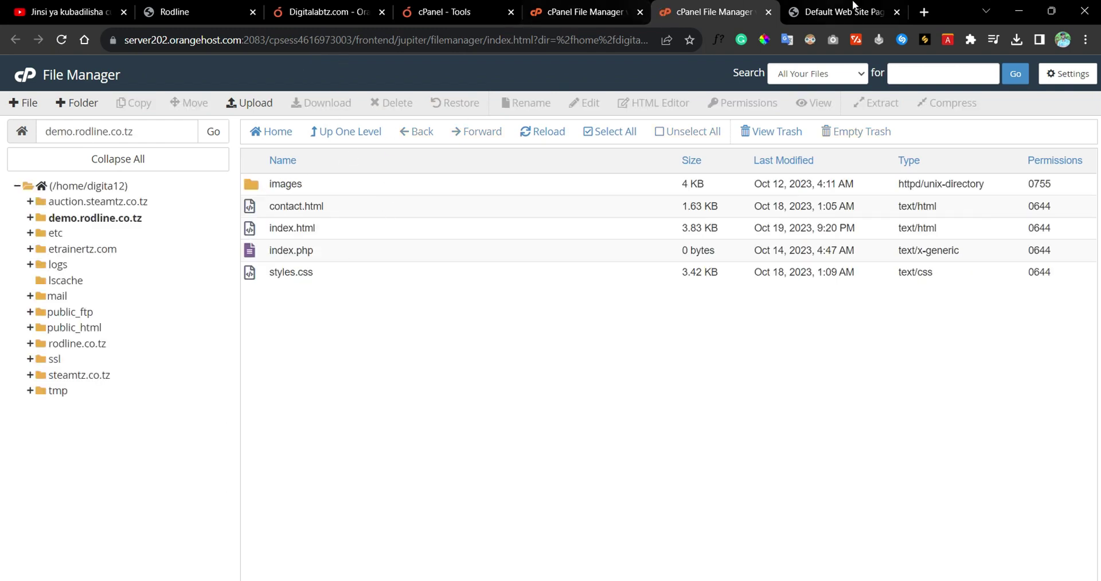
{"action": "left_click", "coordinate": [826, 10]}
{"action": "left_click", "coordinate": [595, 44]}
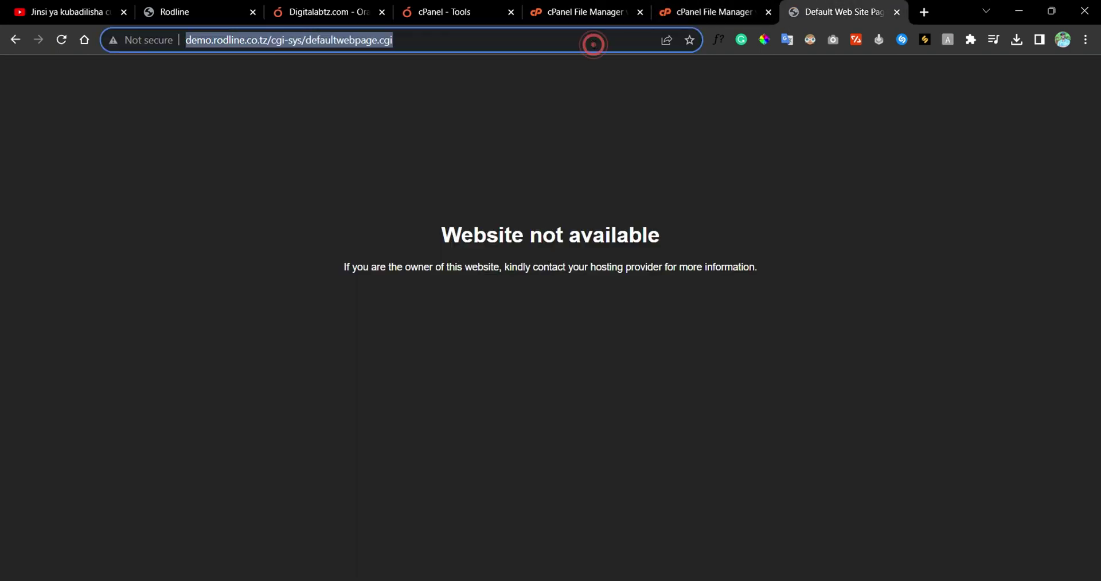
{"action": "type", "text": "demo"}
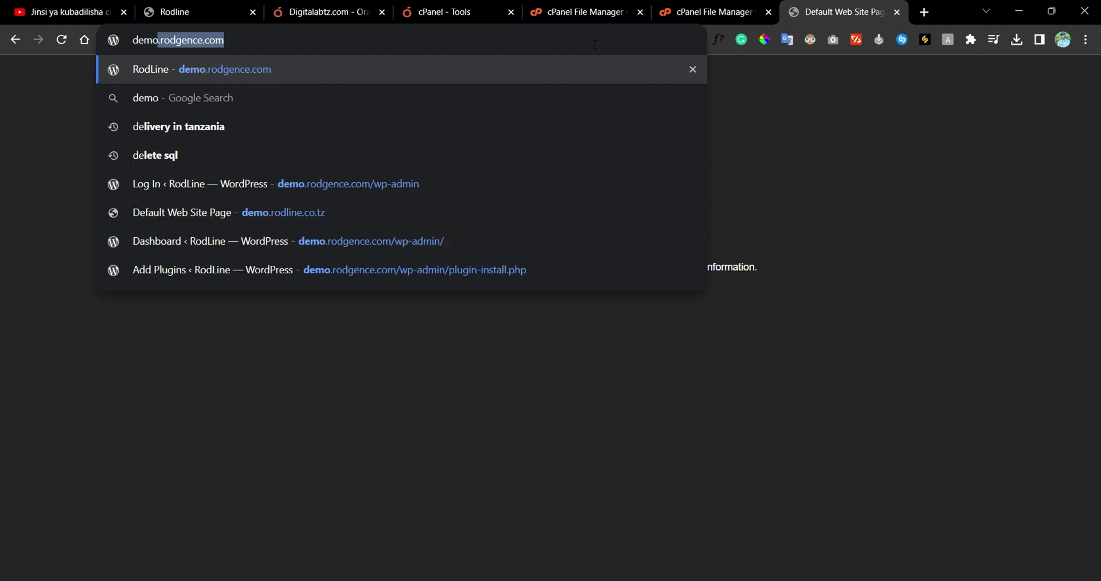
{"action": "type", "text": "."}
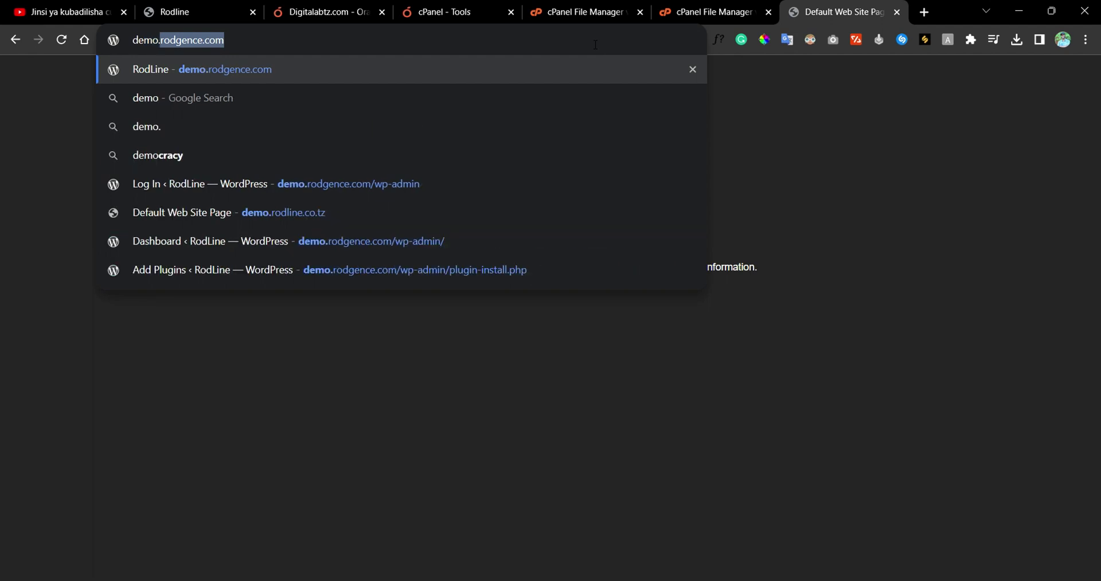
{"action": "type", "text": "rodline.c"}
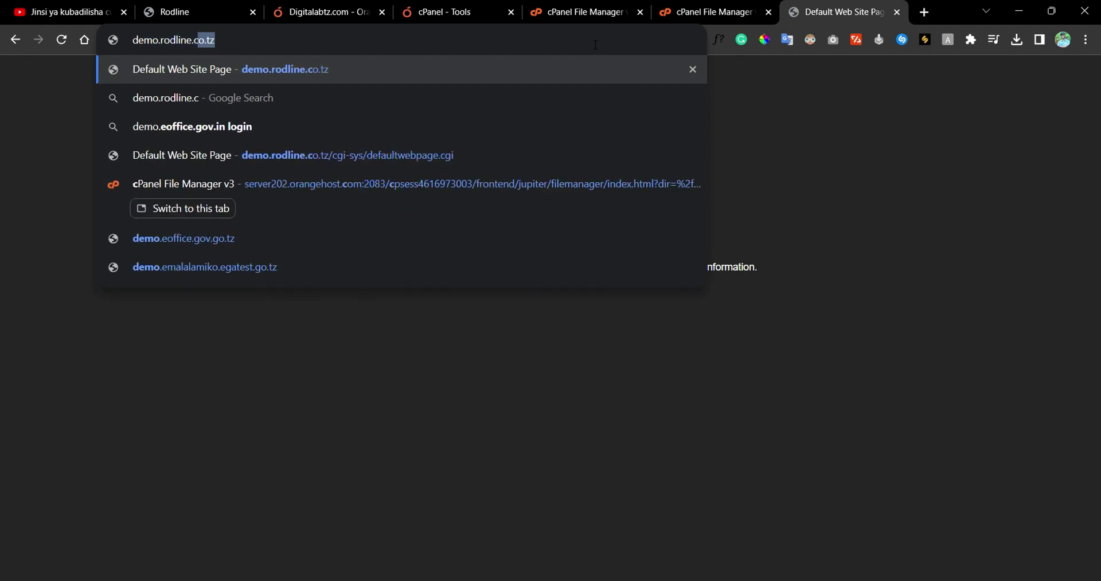
{"action": "type", "text": "o.tz"}
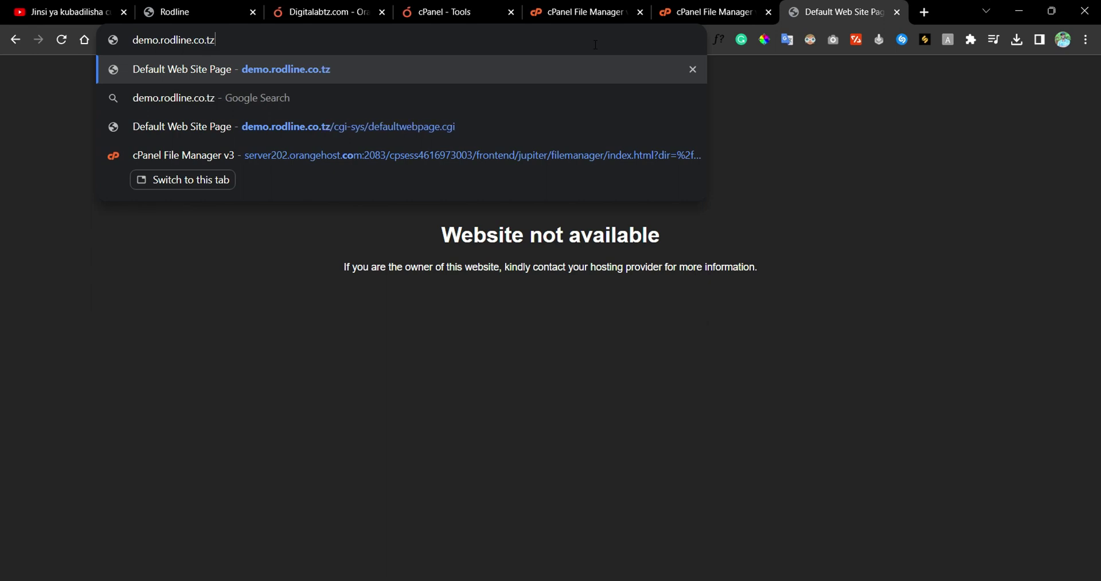
{"action": "key", "text": "Return"}
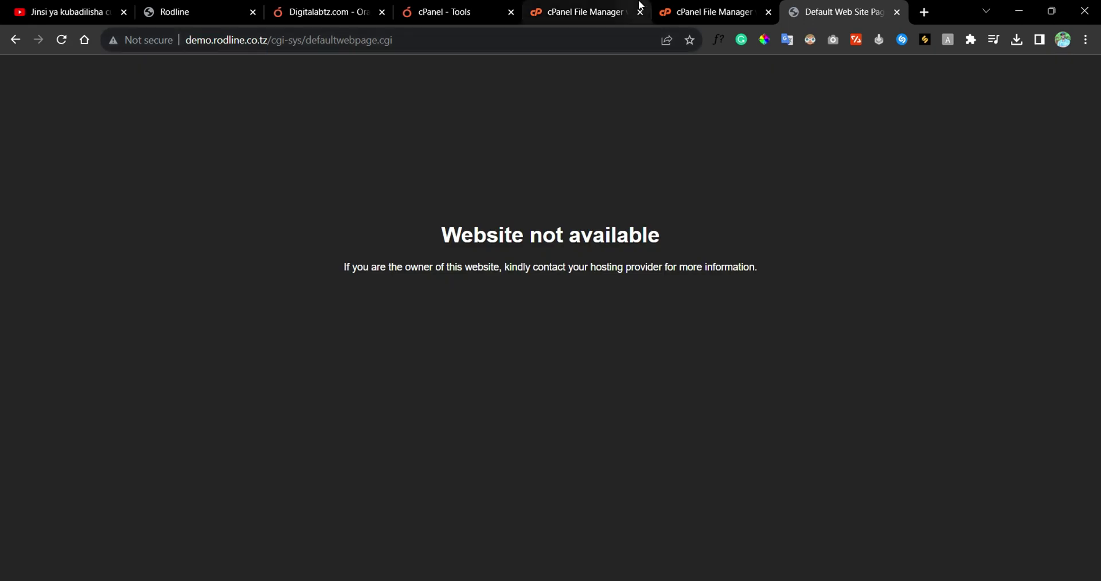
Return to the File Manager listing of the demo.rodline.co.tz folder and move index.php to the trash.
{"action": "left_click", "coordinate": [230, 8]}
{"action": "left_click", "coordinate": [333, 6]}
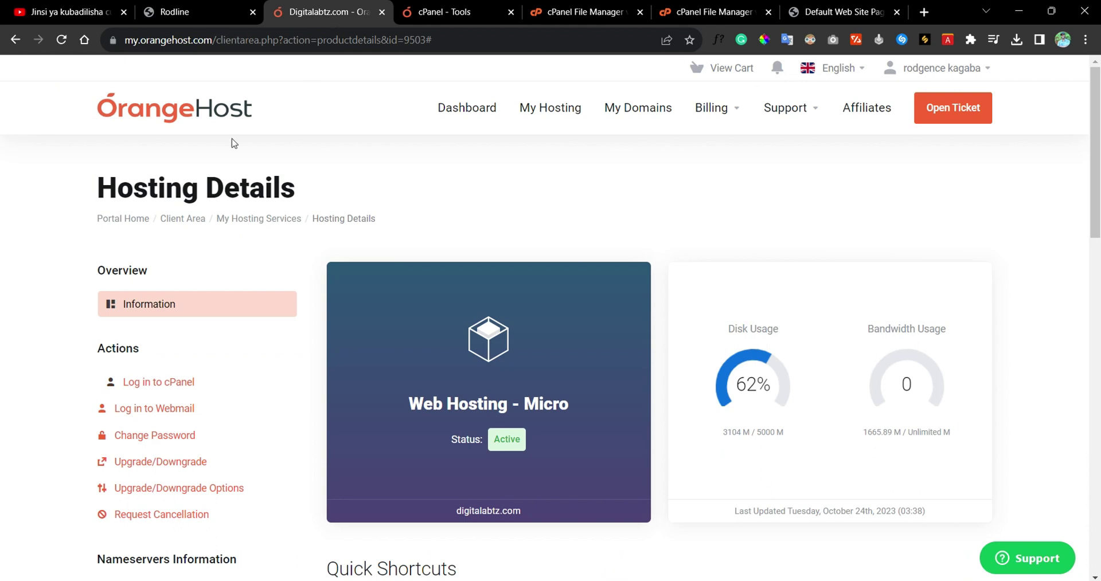
{"action": "left_click", "coordinate": [602, 8]}
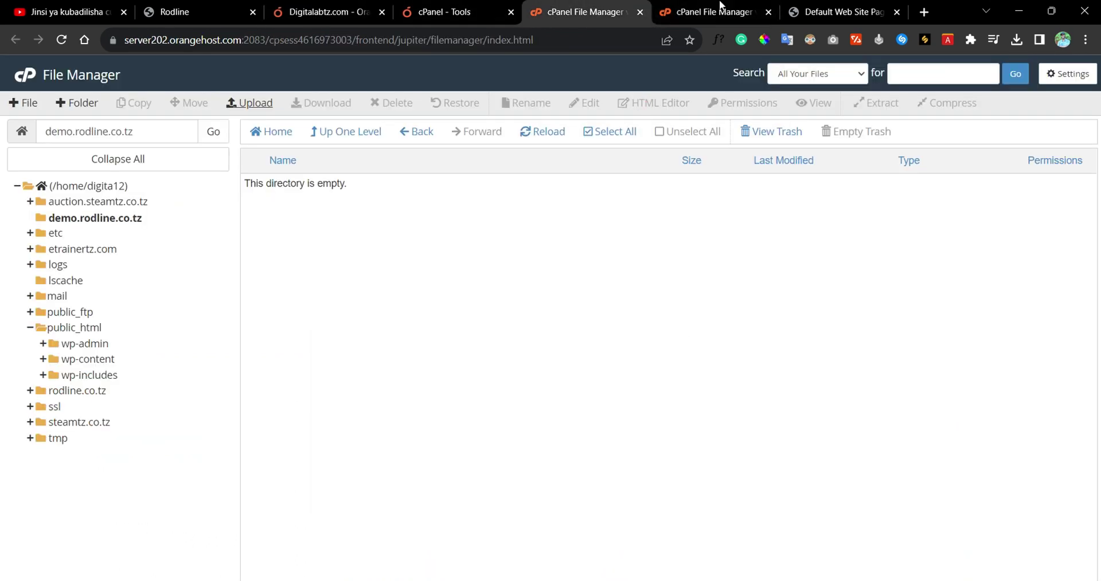
{"action": "left_click", "coordinate": [678, 10]}
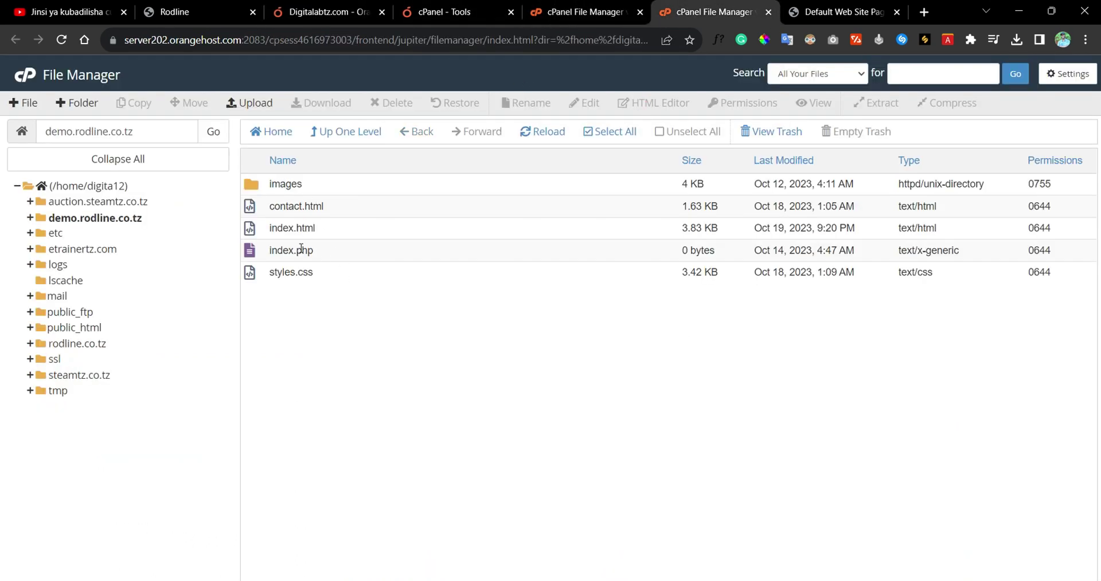
{"action": "left_click", "coordinate": [319, 252]}
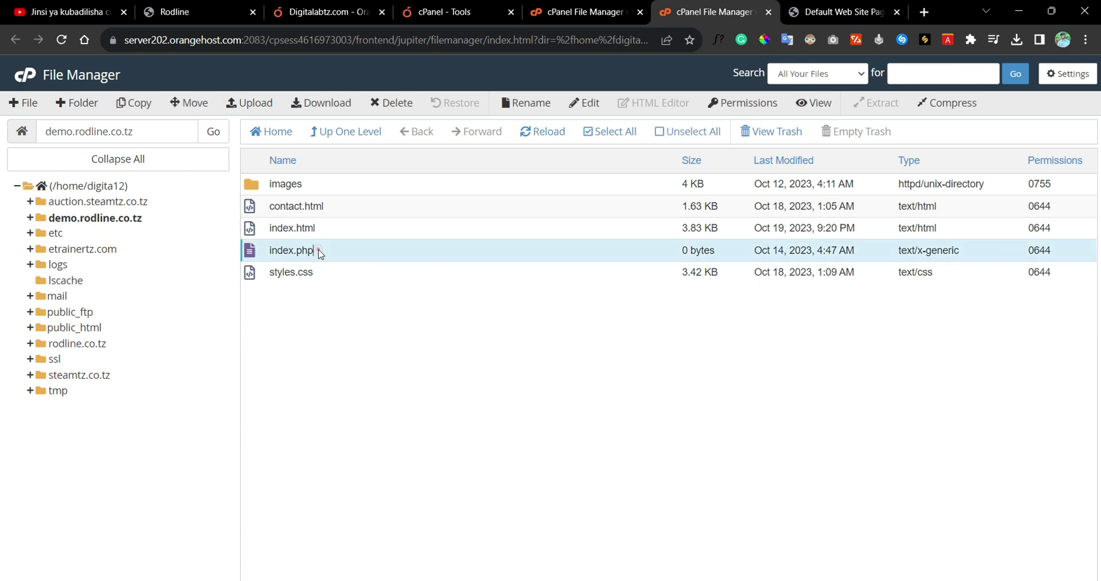
{"action": "left_click", "coordinate": [399, 109]}
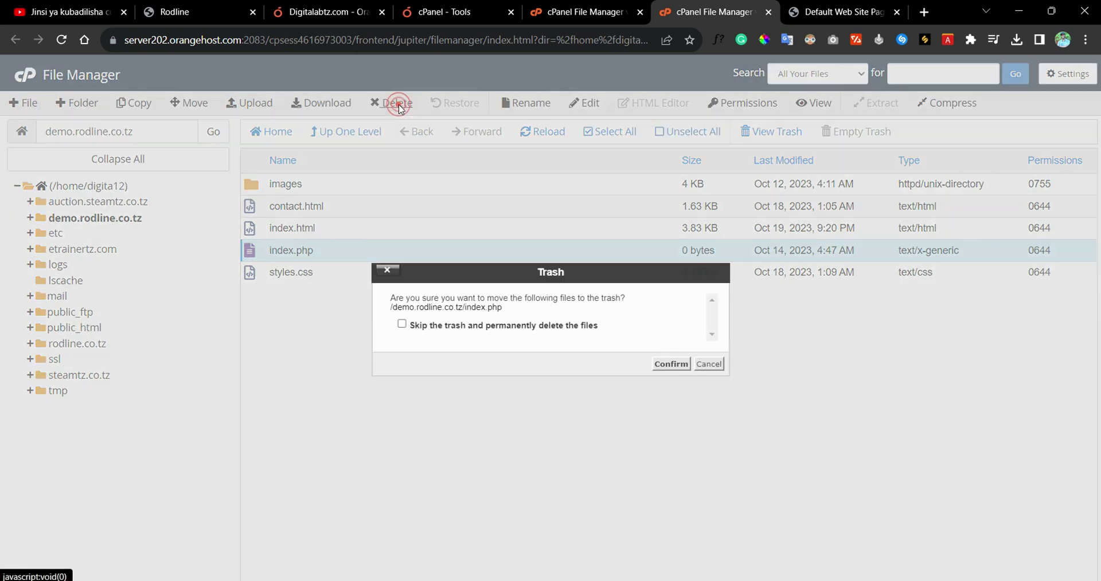
{"action": "left_click", "coordinate": [671, 364]}
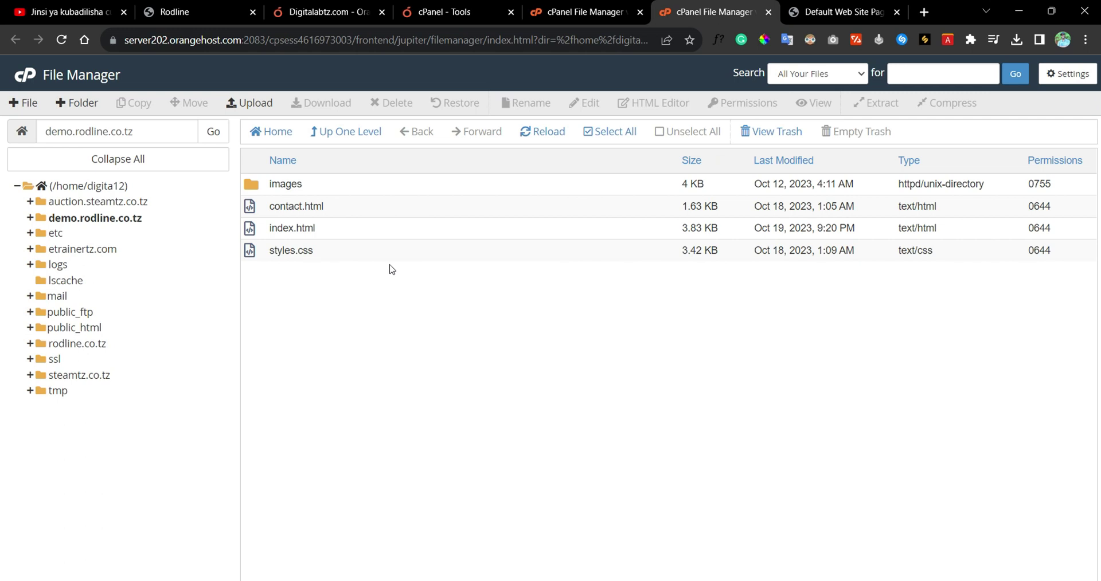
Open index.html from the demo.rodline.co.tz folder in the code editor and examine its HTML down to the end.
{"action": "right_click", "coordinate": [439, 233]}
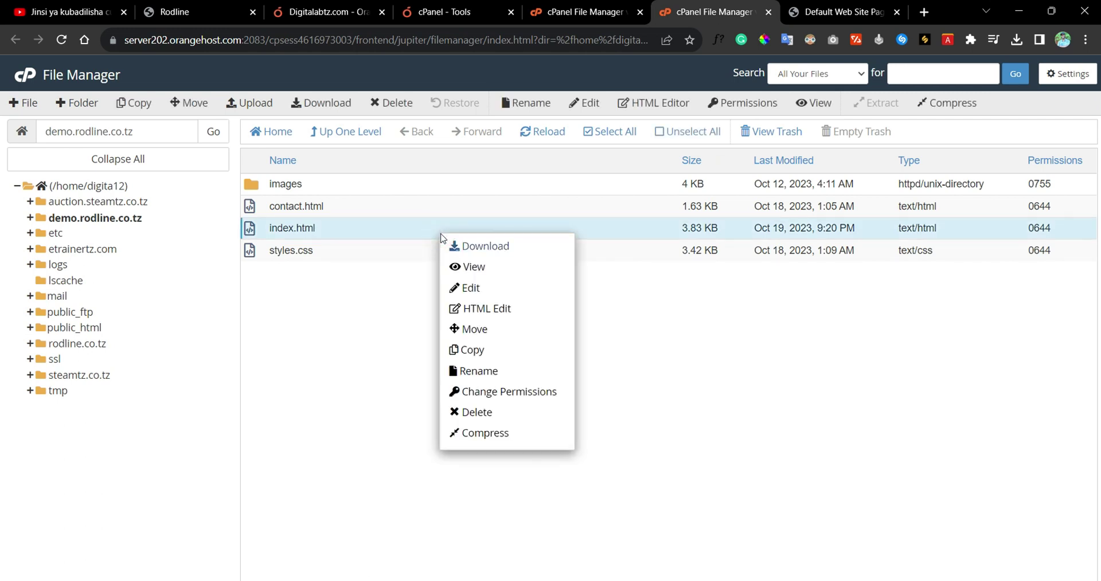
{"action": "left_click", "coordinate": [473, 290]}
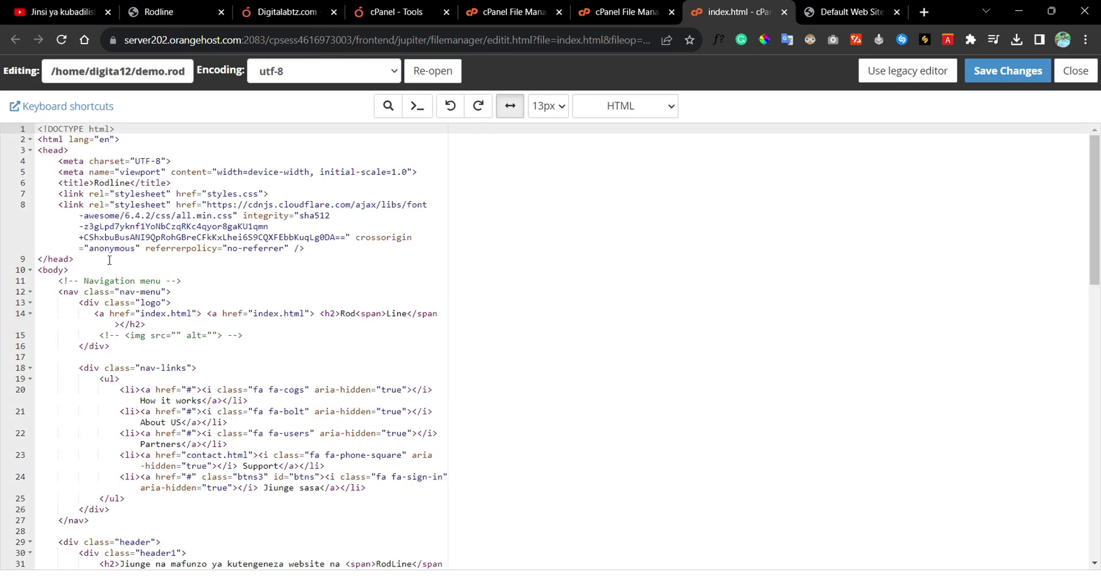
{"action": "scroll", "coordinate": [160, 264], "scroll_direction": "down", "scroll_amount": 8}
{"action": "left_click", "coordinate": [179, 252]}
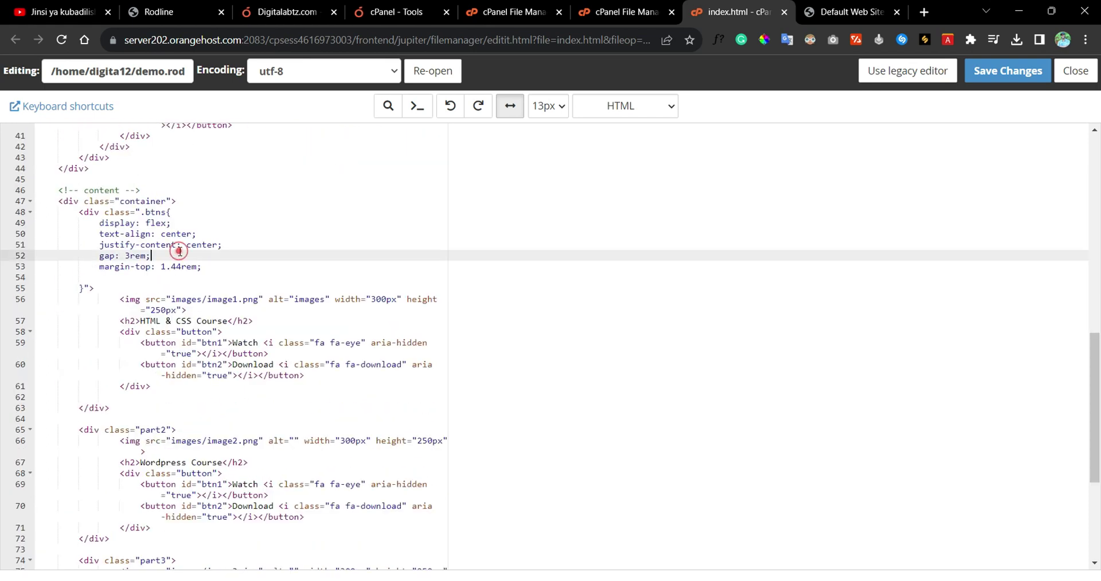
{"action": "left_click", "coordinate": [198, 299]}
{"action": "scroll", "coordinate": [200, 288], "scroll_direction": "up", "scroll_amount": 2}
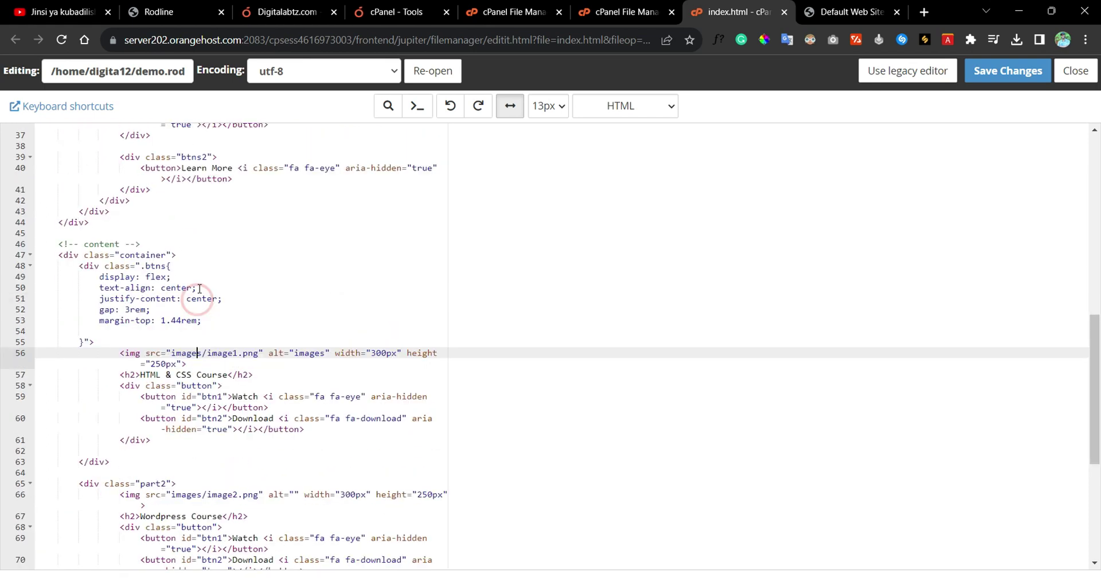
{"action": "scroll", "coordinate": [200, 288], "scroll_direction": "up", "scroll_amount": 1}
{"action": "scroll", "coordinate": [200, 288], "scroll_direction": "down", "scroll_amount": 6}
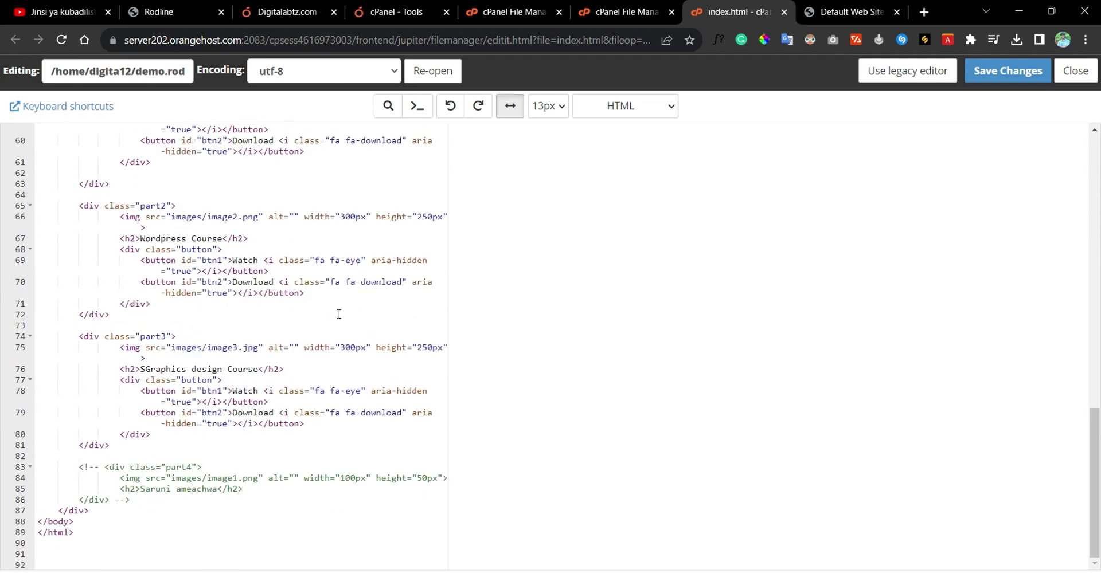
Go back to the subdomain's page, reload it, and retry demo.rodline.co.tz/ without the cgi-sys/defaultwebpage.cgi path.
{"action": "left_click", "coordinate": [849, 12]}
{"action": "left_click", "coordinate": [68, 44]}
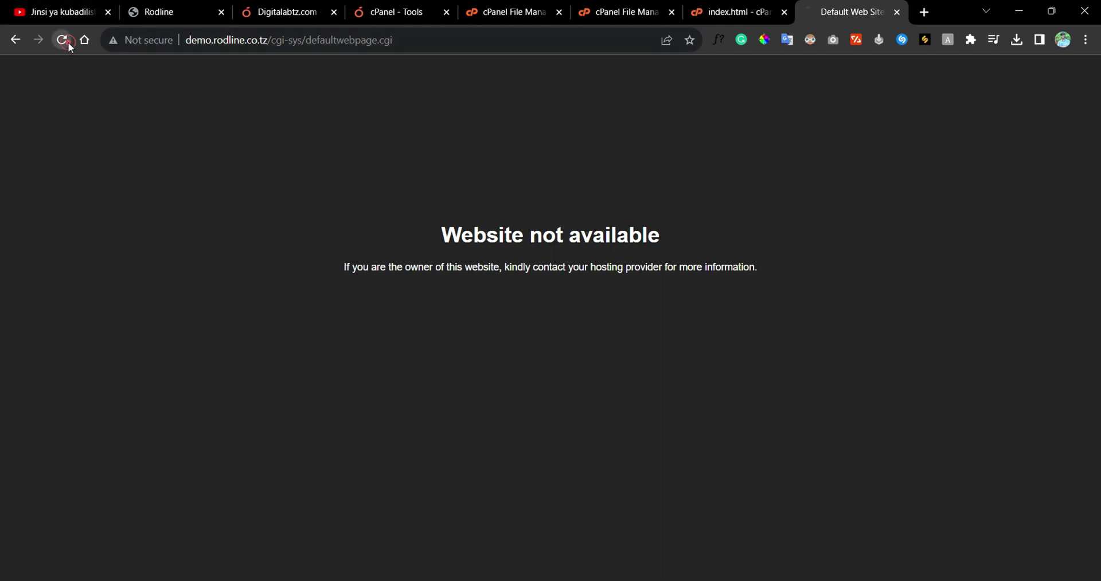
{"action": "left_click", "coordinate": [67, 43]}
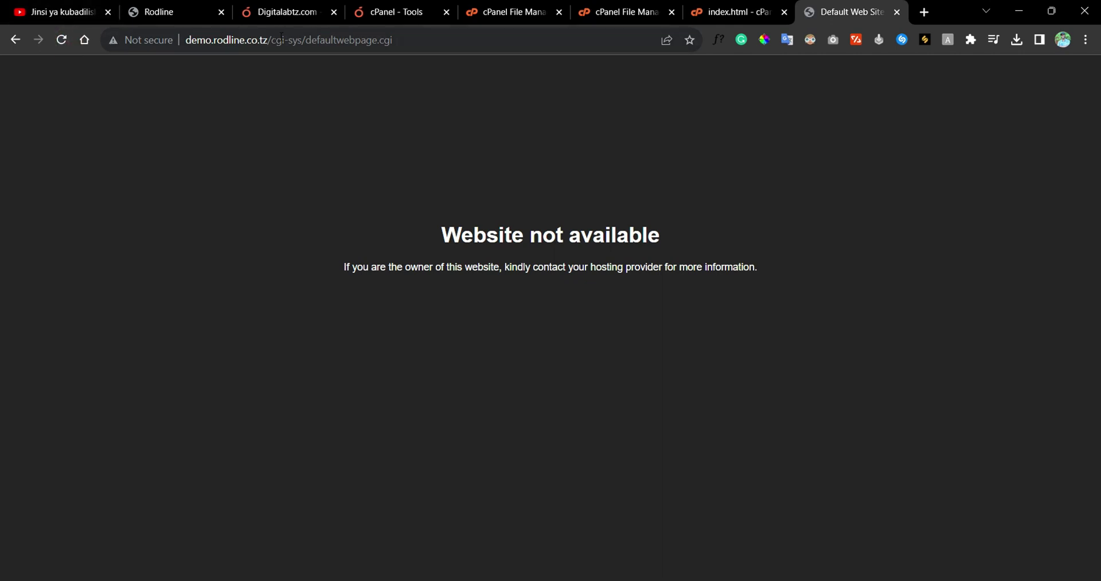
{"action": "left_click_drag", "start_coordinate": [275, 37], "coordinate": [395, 39]}
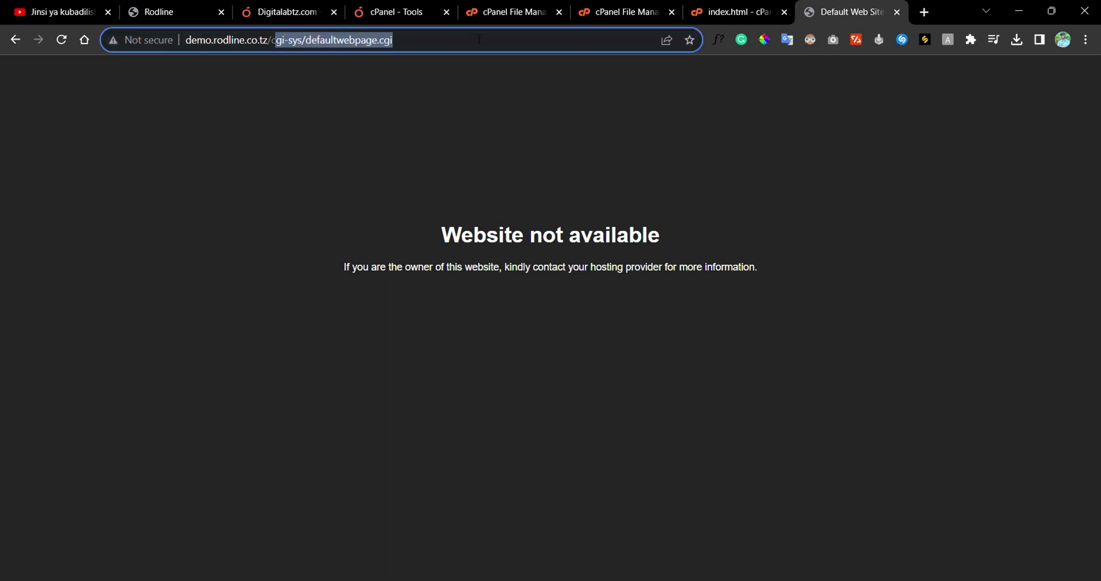
{"action": "key", "text": "BackSpace"}
{"action": "key", "text": "BackSpace"}
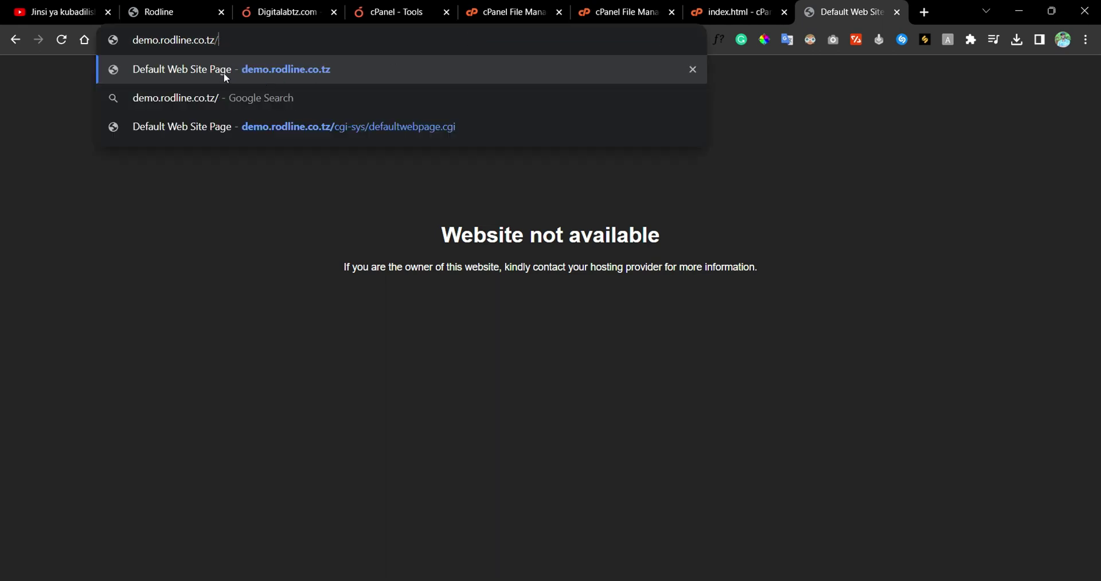
{"action": "key", "text": "Return"}
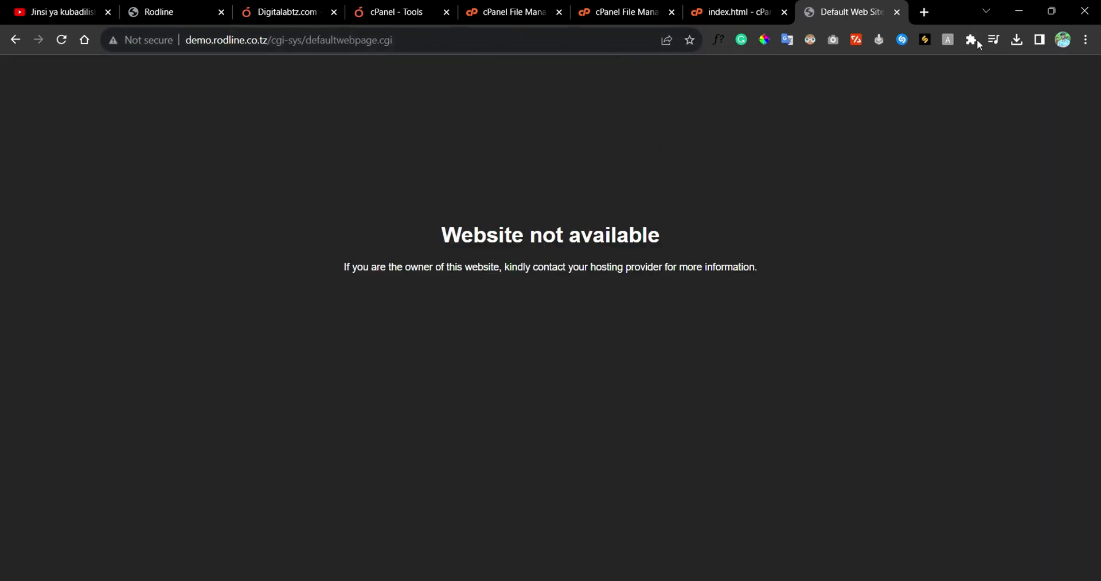
Open a new Incognito window and try to visit demo.todline.co.tz.
{"action": "left_click", "coordinate": [1085, 39]}
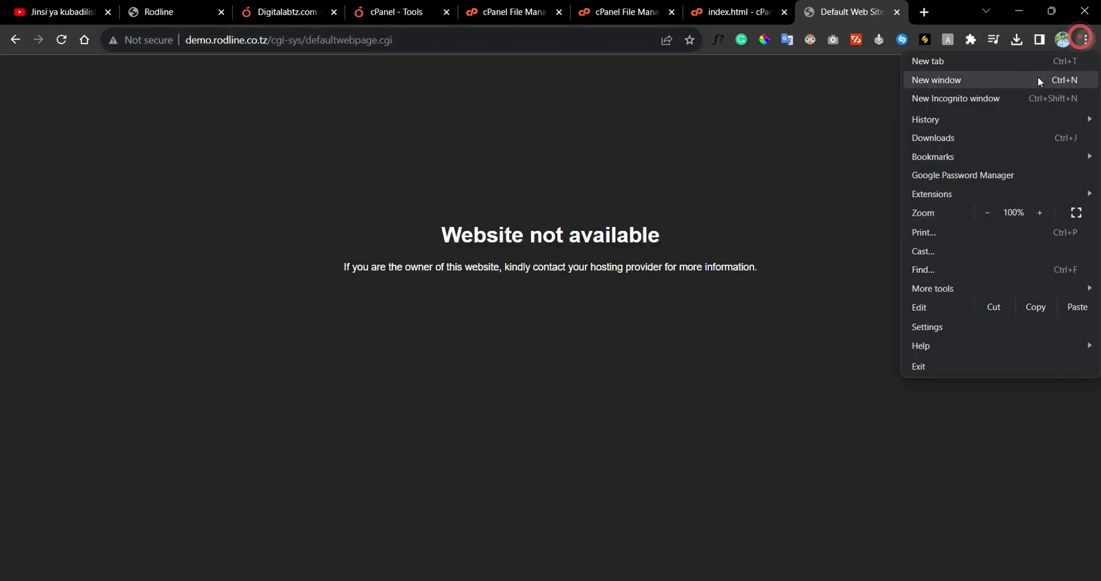
{"action": "left_click", "coordinate": [999, 100]}
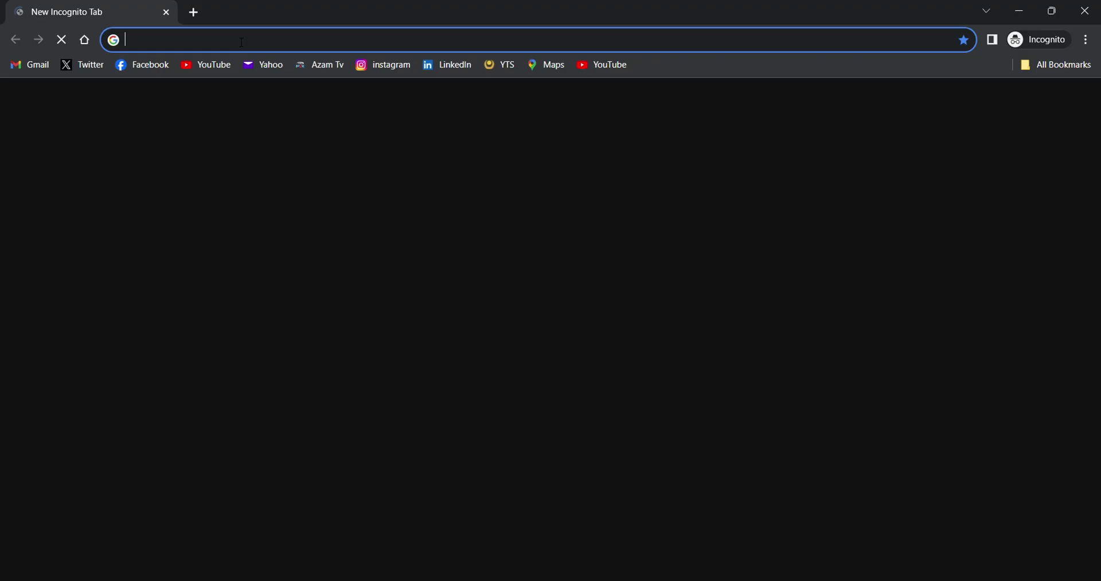
{"action": "left_click", "coordinate": [237, 40]}
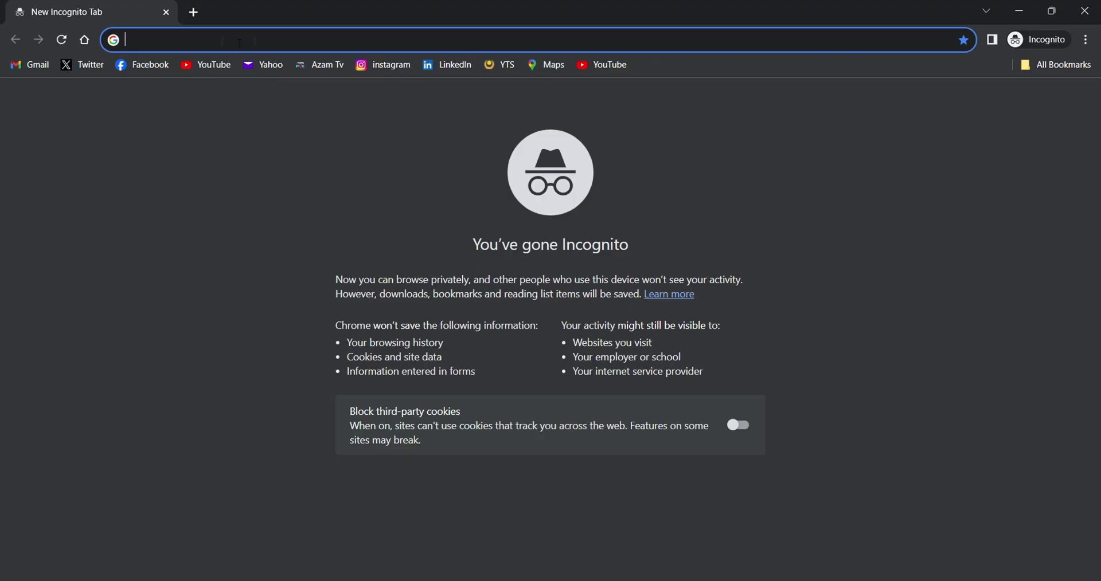
{"action": "type", "text": "demo"}
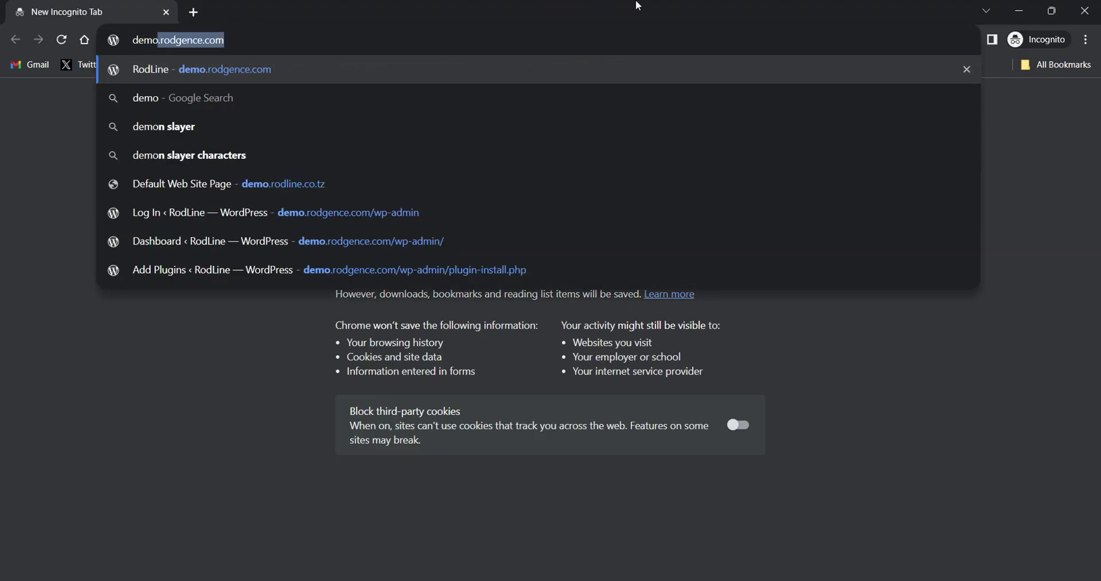
{"action": "type", "text": ".todli"}
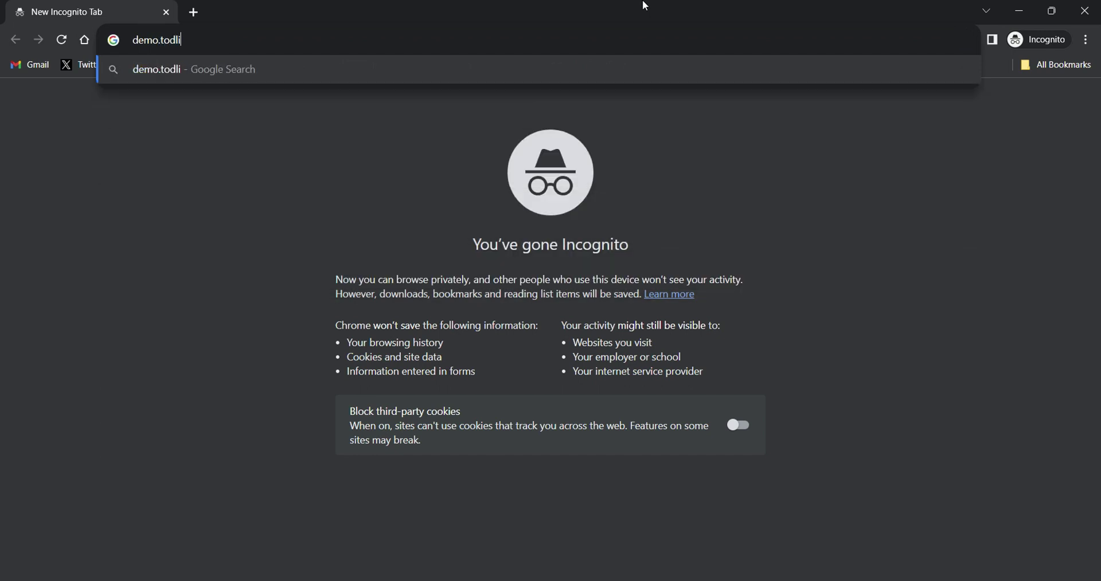
{"action": "type", "text": "ne.co."}
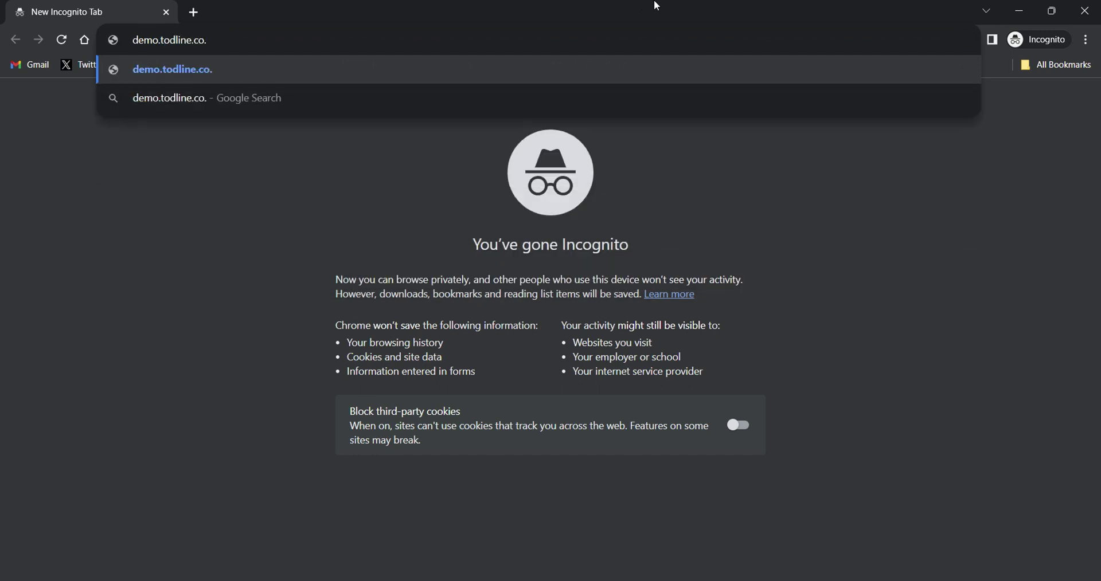
{"action": "type", "text": "tz"}
{"action": "key", "text": "Return"}
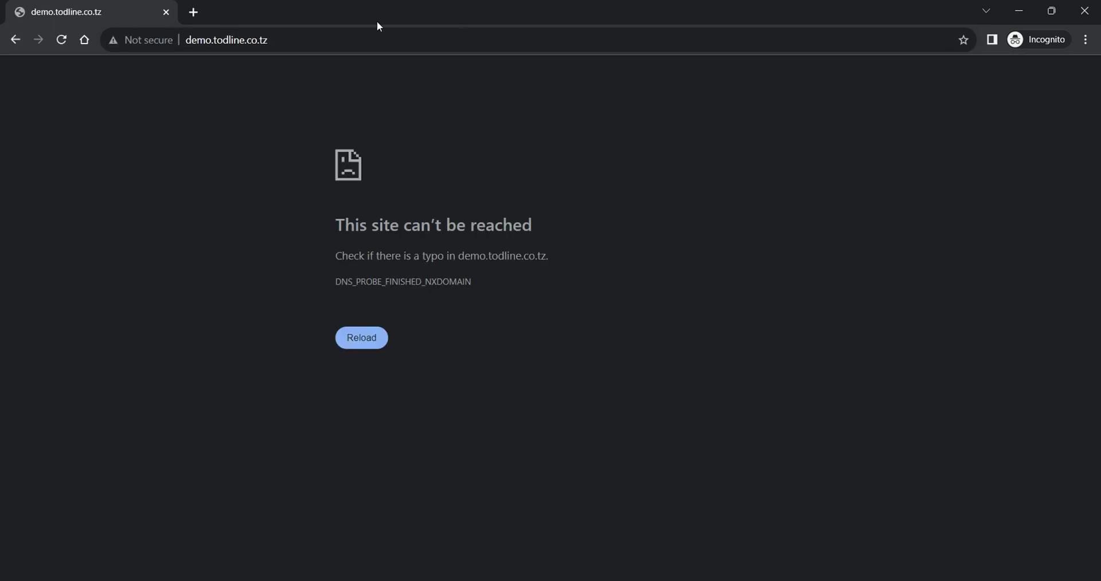
{"action": "left_click", "coordinate": [222, 39]}
{"action": "left_click", "coordinate": [222, 39]}
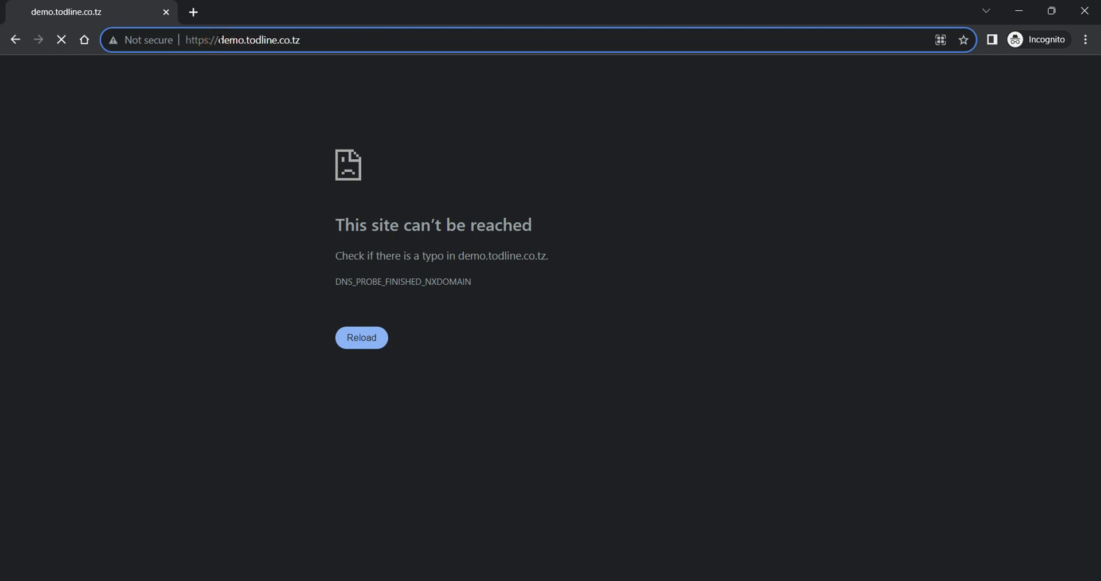
{"action": "key", "text": "Right"}
{"action": "key", "text": "Right"}
{"action": "key", "text": "Right"}
{"action": "key", "text": "Right"}
{"action": "key", "text": "Right"}
{"action": "key", "text": "Right"}
{"action": "key", "text": "BackSpace"}
{"action": "type", "text": "r"}
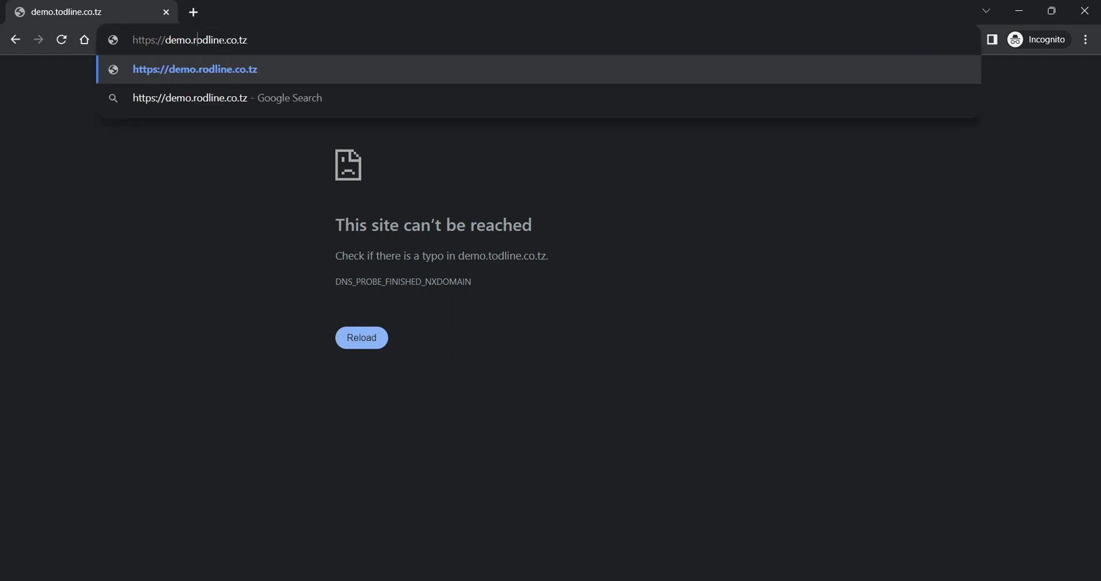
{"action": "left_click", "coordinate": [240, 67]}
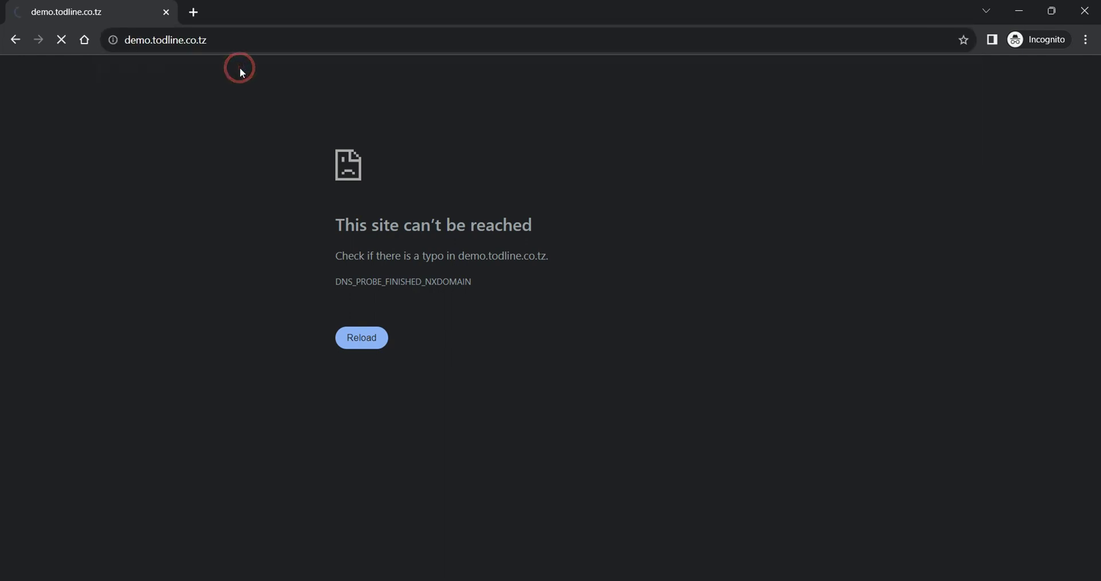
Proceed to demo.rodline.co.tz past the certificate warning, look over the page, and minimize the Incognito window.
{"action": "left_click", "coordinate": [367, 353]}
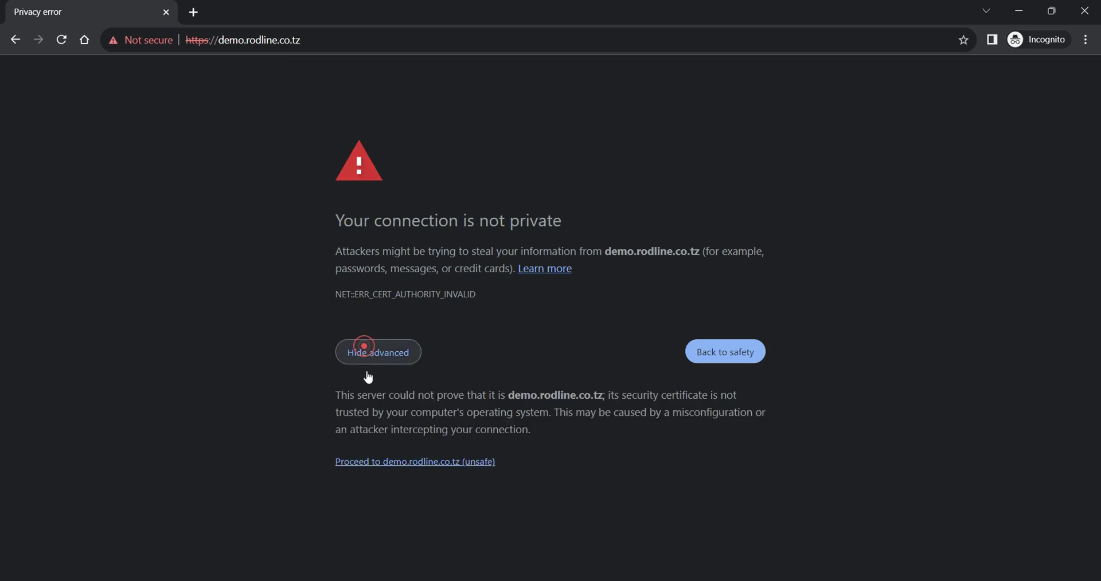
{"action": "left_click", "coordinate": [400, 465]}
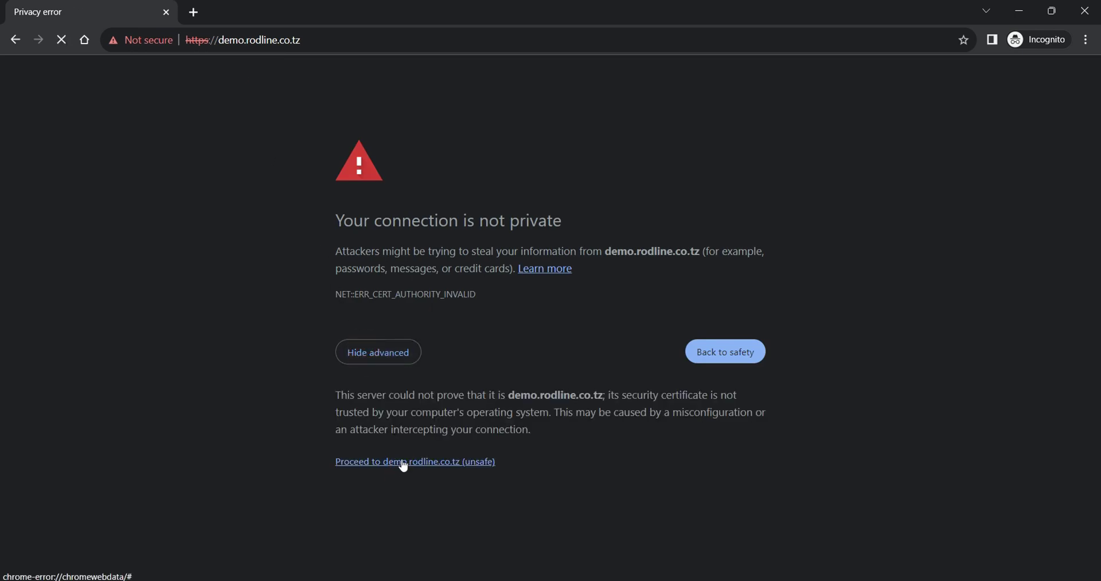
{"action": "left_click", "coordinate": [403, 462]}
{"action": "left_click", "coordinate": [401, 458]}
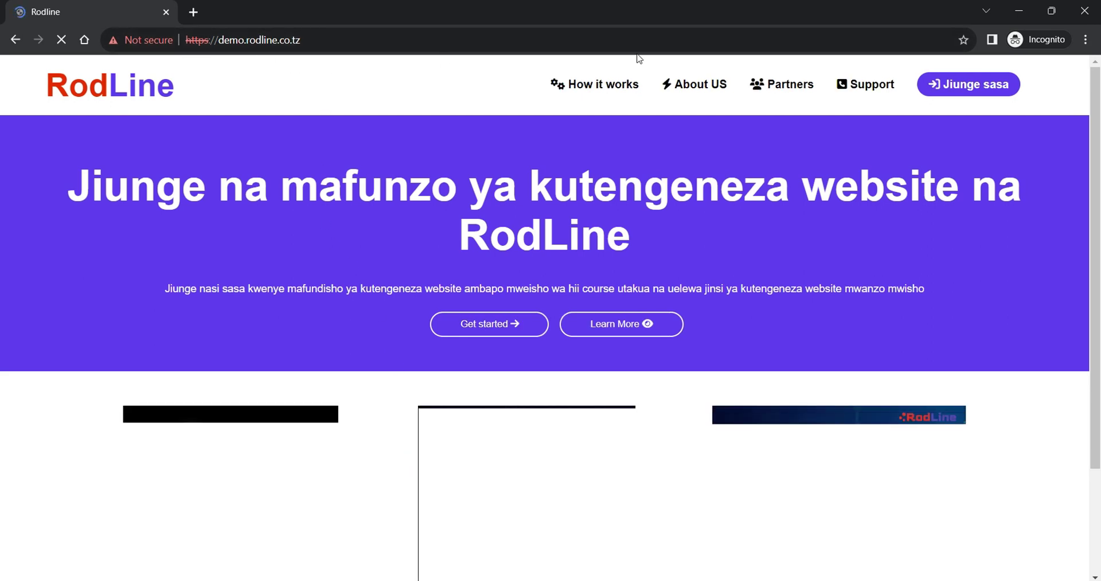
{"action": "scroll", "coordinate": [368, 332], "scroll_direction": "down", "scroll_amount": 1}
{"action": "scroll", "coordinate": [373, 335], "scroll_direction": "down", "scroll_amount": 2}
{"action": "scroll", "coordinate": [374, 333], "scroll_direction": "up", "scroll_amount": 3}
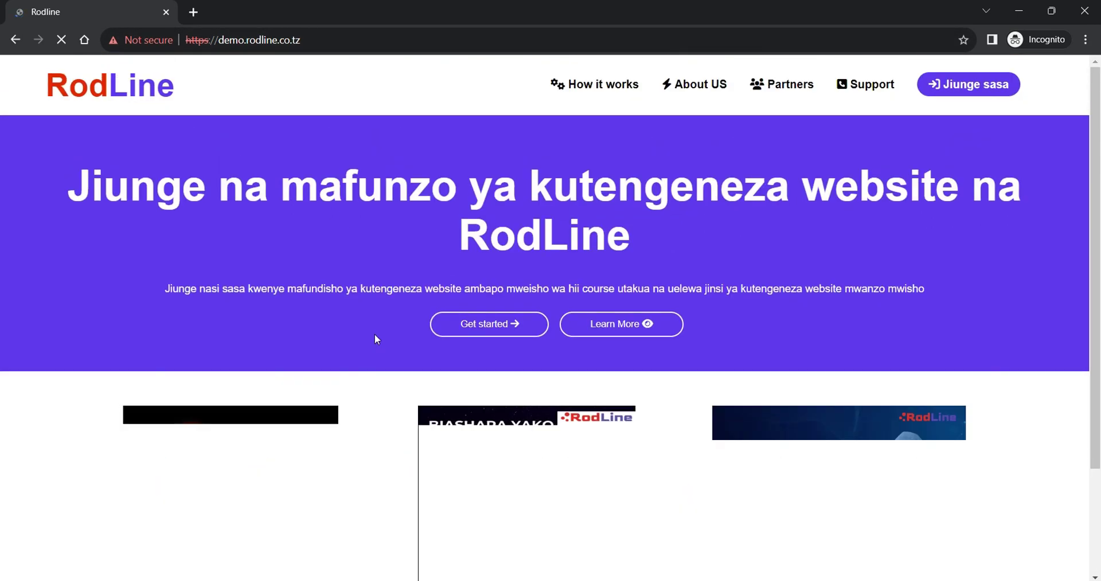
{"action": "left_click", "coordinate": [1019, 11]}
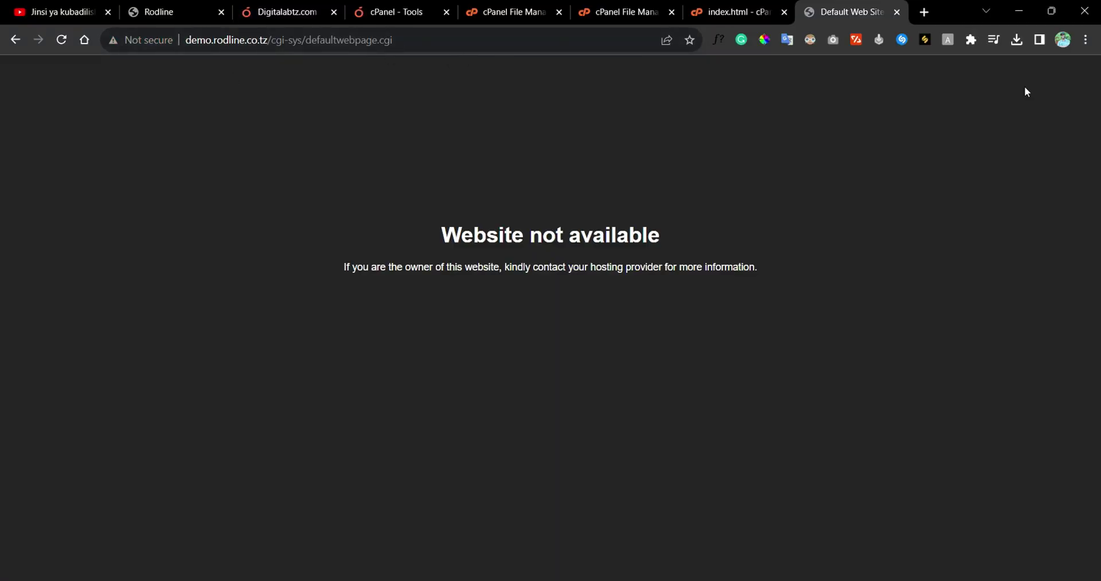
Clear the browser's cookies and other site data plus cached images and files for all time, excluding browsing history.
{"action": "left_click", "coordinate": [1087, 41]}
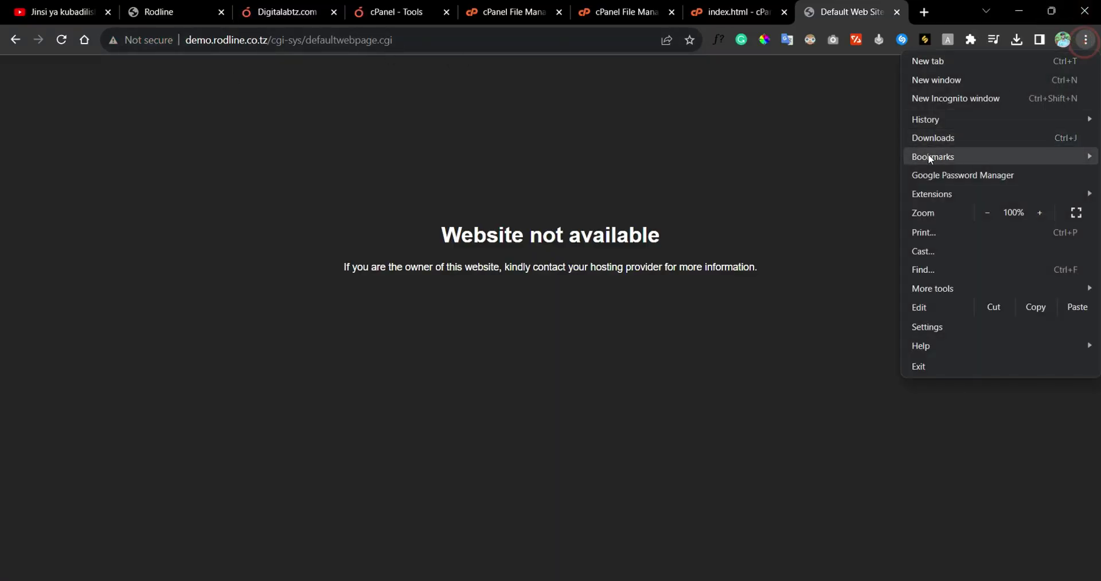
{"action": "left_click", "coordinate": [973, 326]}
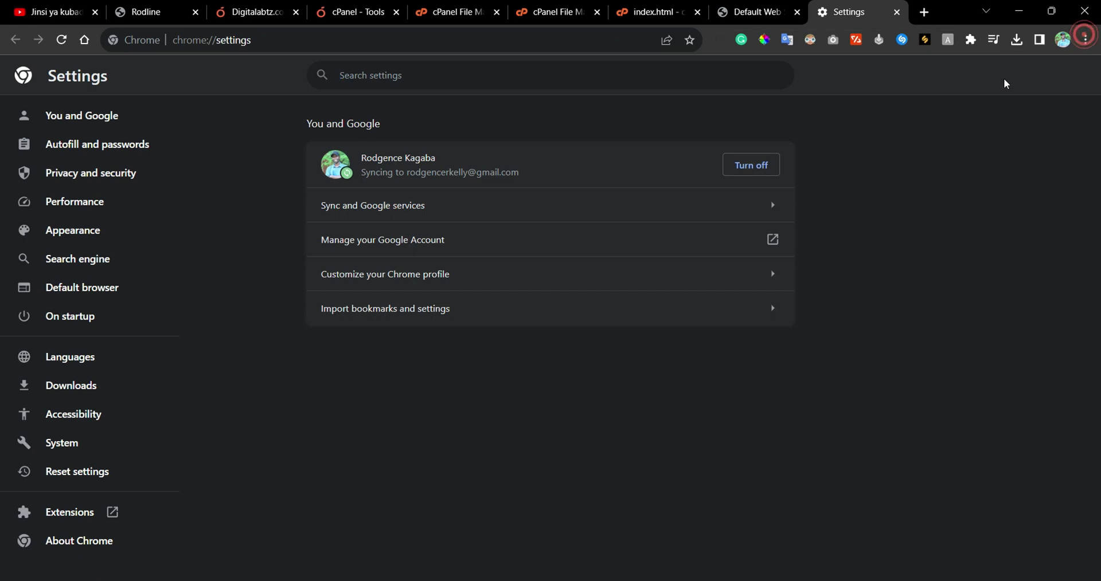
{"action": "left_click", "coordinate": [1086, 39]}
{"action": "mouse_move", "coordinate": [966, 121]}
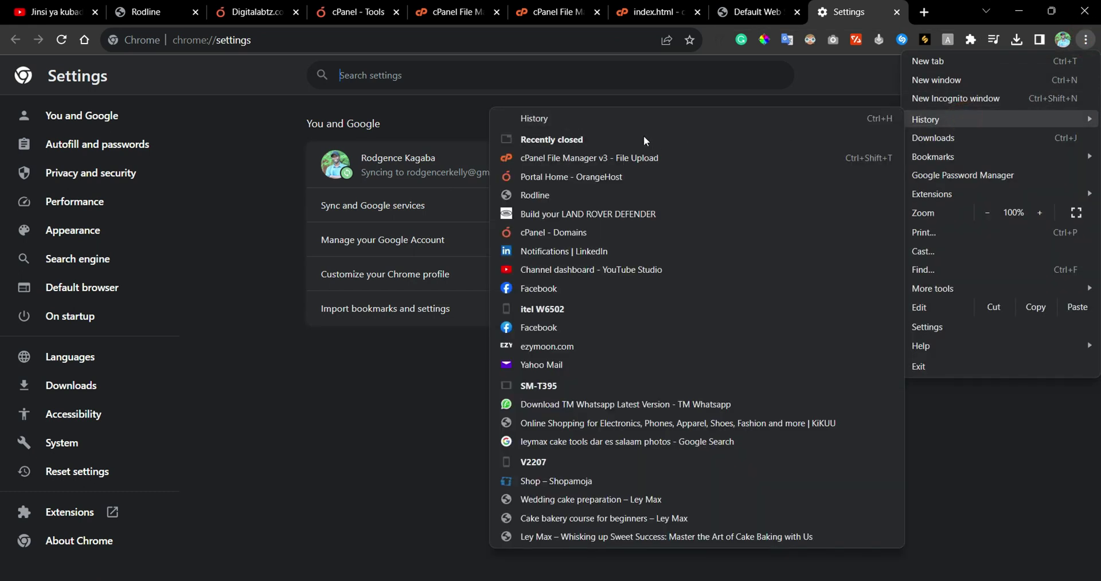
{"action": "left_click", "coordinate": [627, 117]}
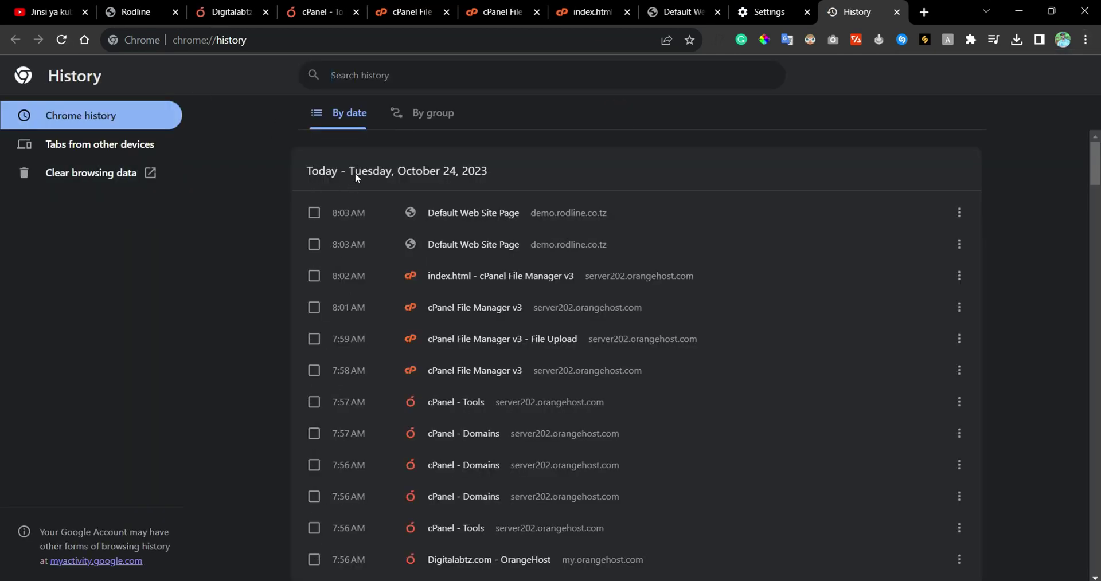
{"action": "left_click", "coordinate": [109, 172]}
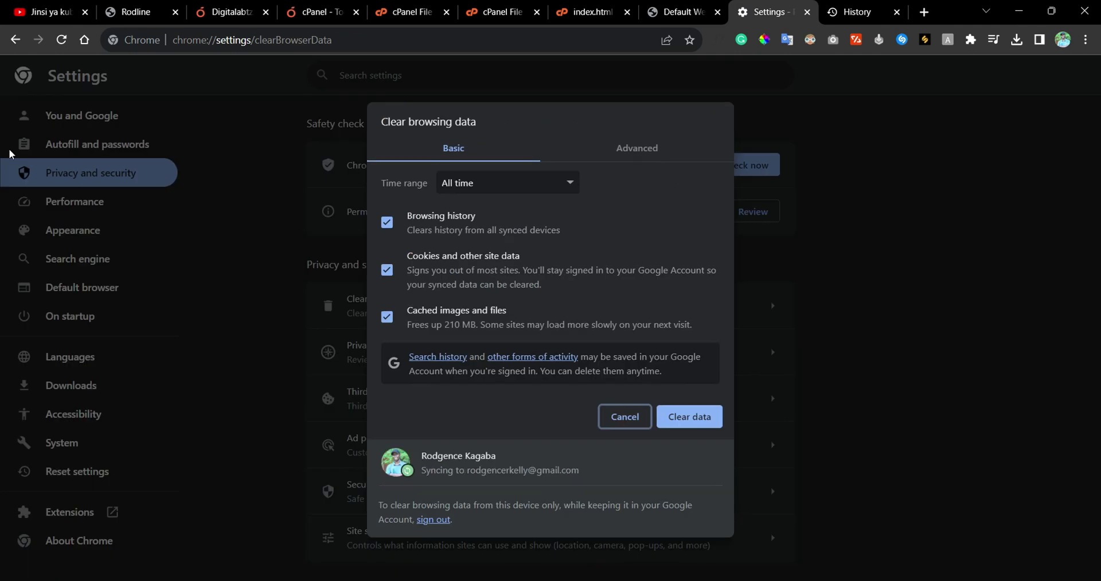
{"action": "left_click", "coordinate": [391, 223]}
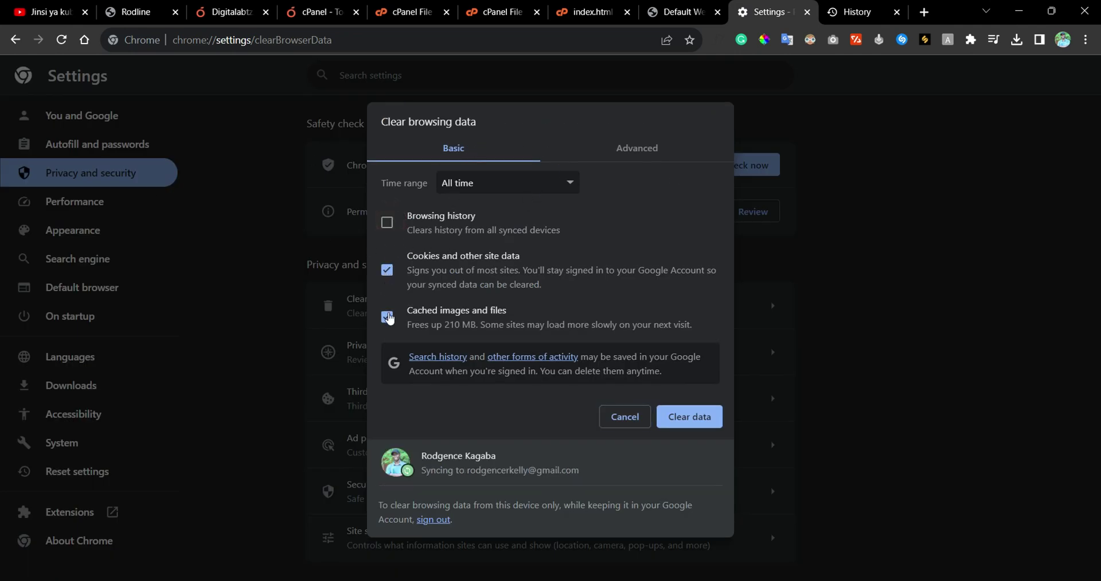
{"action": "left_click", "coordinate": [681, 419]}
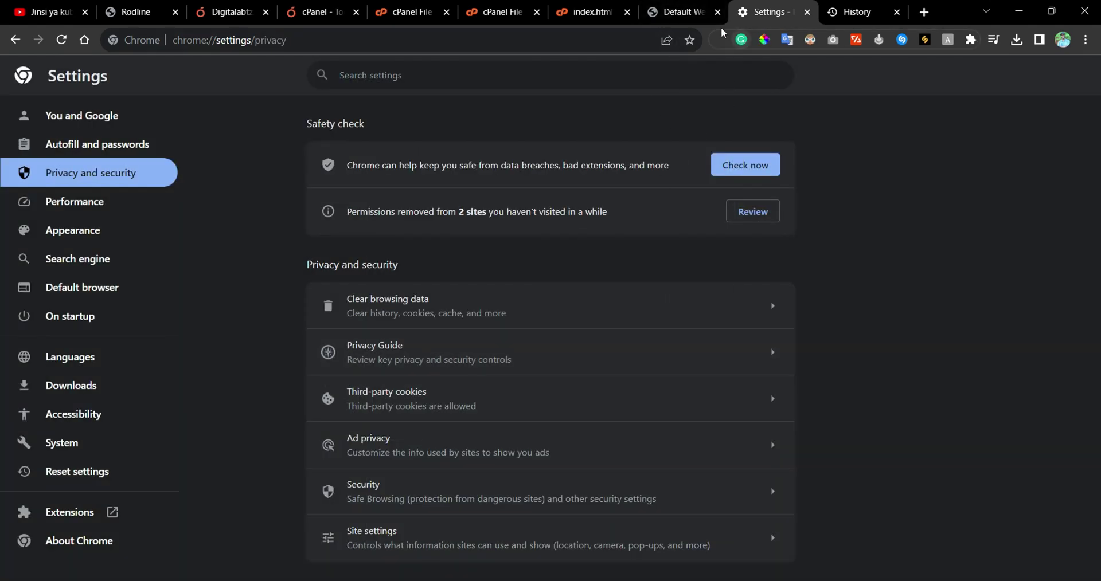
Return to the subdomain's page and load demo.rodline.co.tz without the cgi-sys/defaultwebpage.cgi path.
{"action": "left_click", "coordinate": [679, 12]}
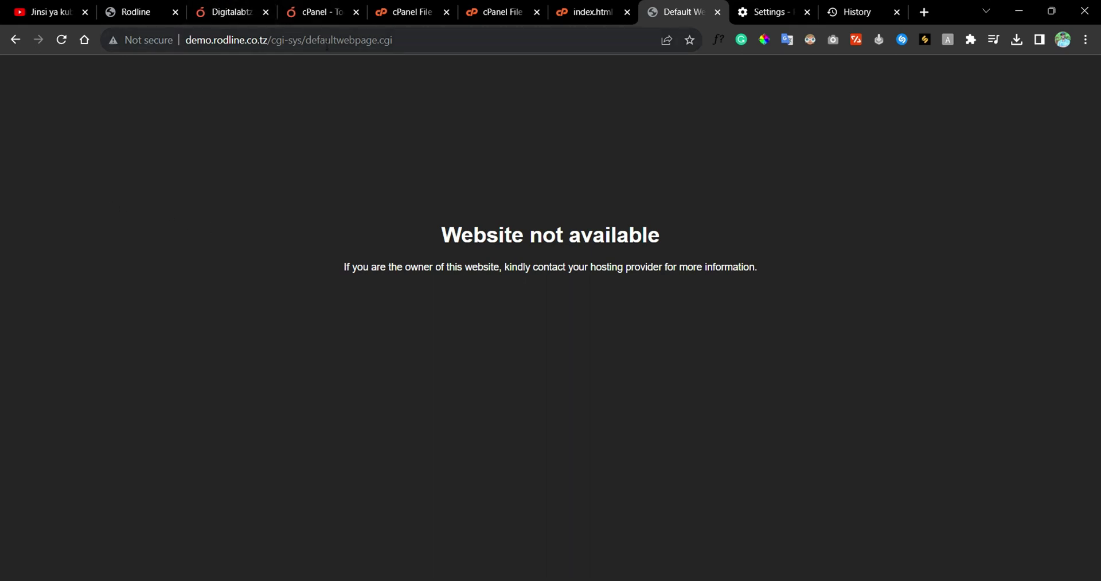
{"action": "left_click_drag", "start_coordinate": [264, 44], "coordinate": [396, 41]}
{"action": "key", "text": "BackSpace"}
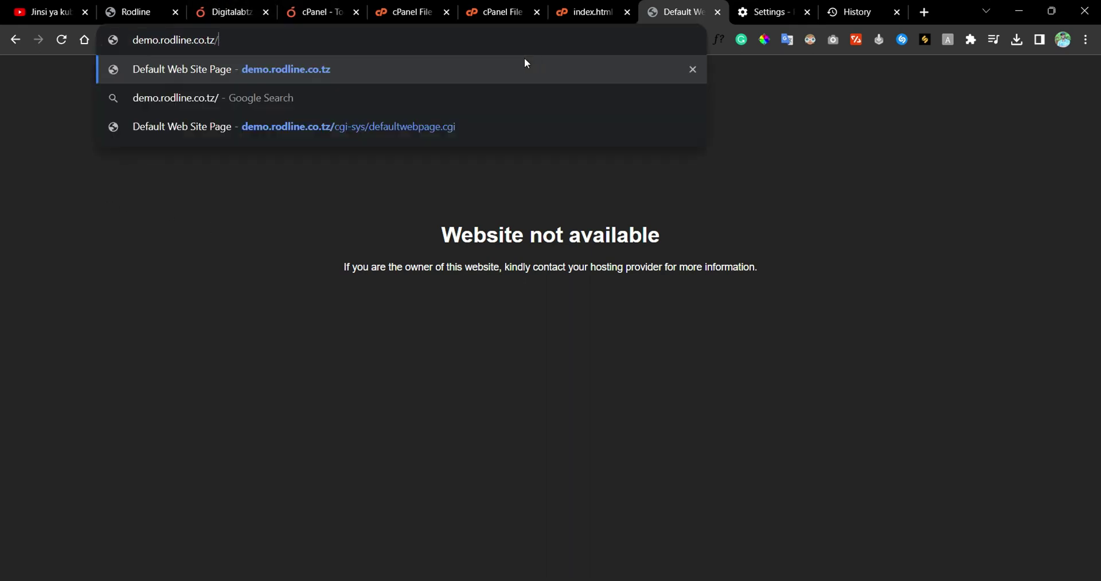
{"action": "left_click", "coordinate": [258, 74]}
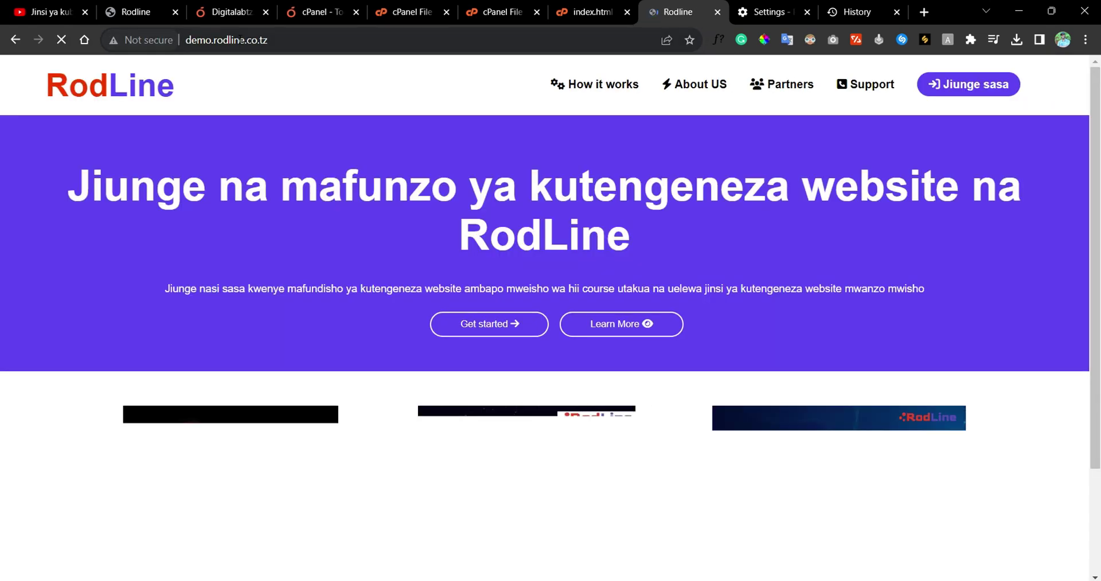
Examine the demo.rodline.co.tz page from its header down to the course cards, and check its address.
{"action": "scroll", "coordinate": [585, 218], "scroll_direction": "down", "scroll_amount": 2}
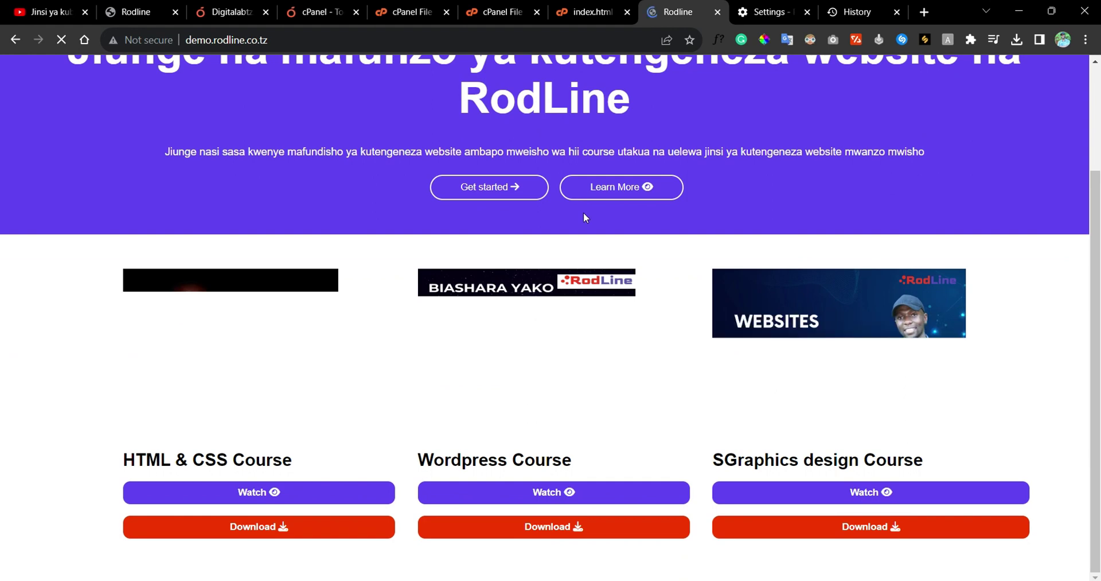
{"action": "scroll", "coordinate": [376, 289], "scroll_direction": "up", "scroll_amount": 2}
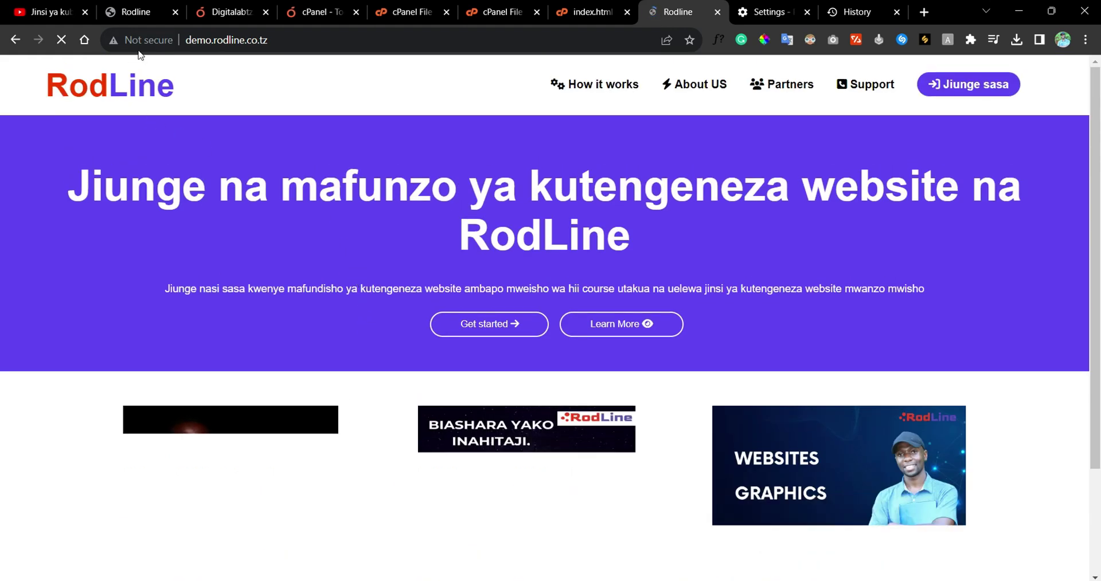
{"action": "scroll", "coordinate": [422, 176], "scroll_direction": "down", "scroll_amount": 1}
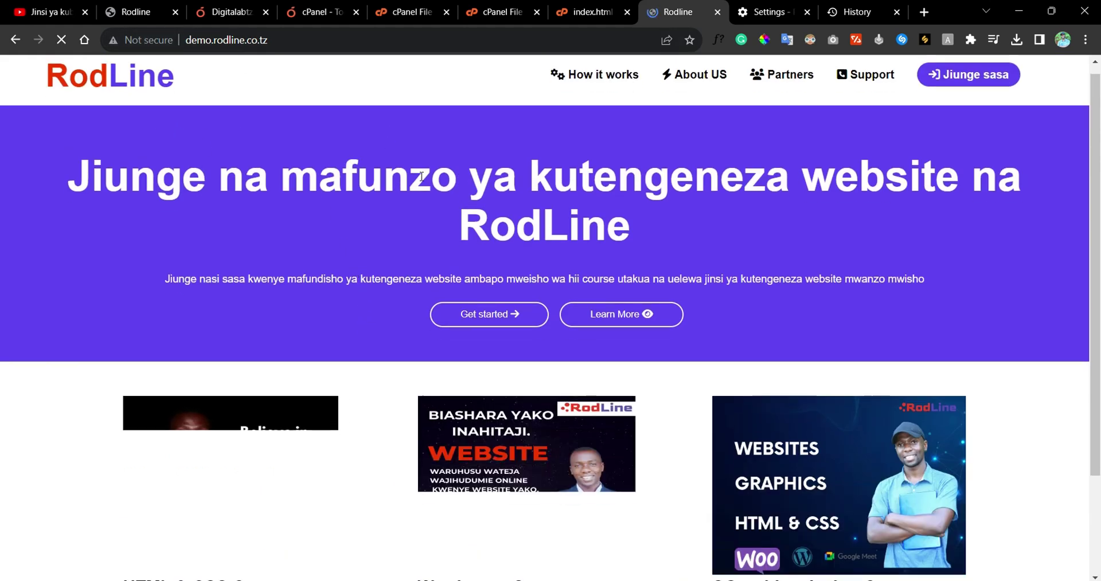
{"action": "scroll", "coordinate": [421, 177], "scroll_direction": "down", "scroll_amount": 2}
{"action": "scroll", "coordinate": [497, 297], "scroll_direction": "up", "scroll_amount": 2}
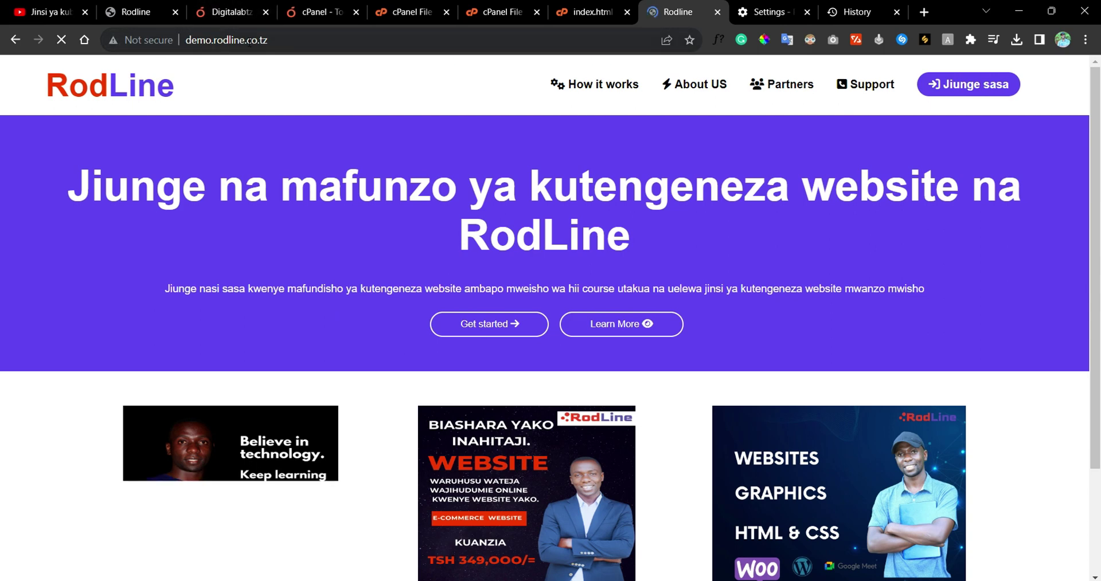
{"action": "left_click", "coordinate": [249, 43]}
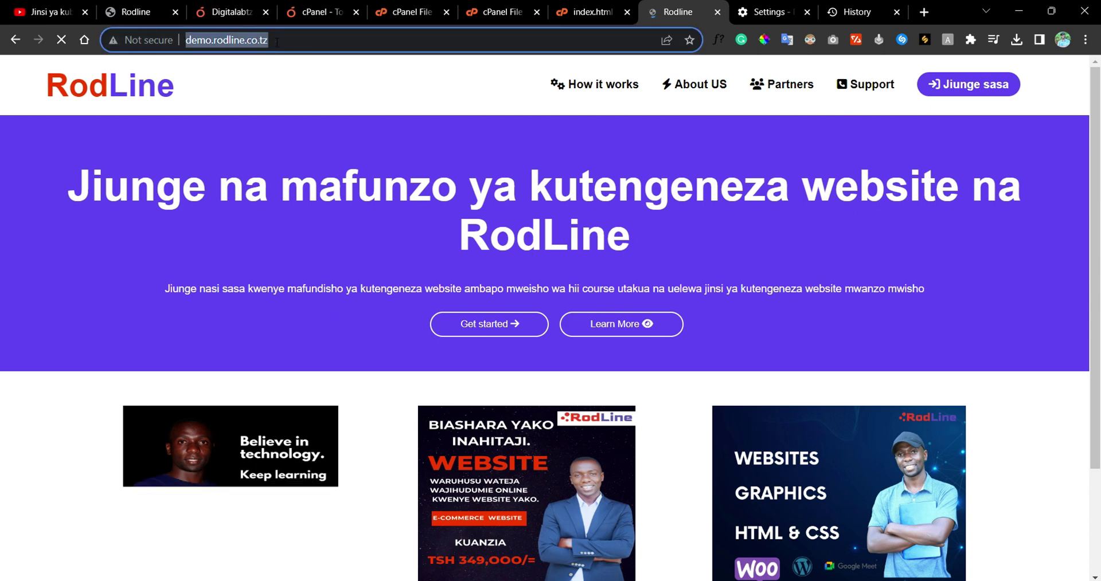
{"action": "double_click", "coordinate": [276, 42]}
{"action": "left_click", "coordinate": [277, 41]}
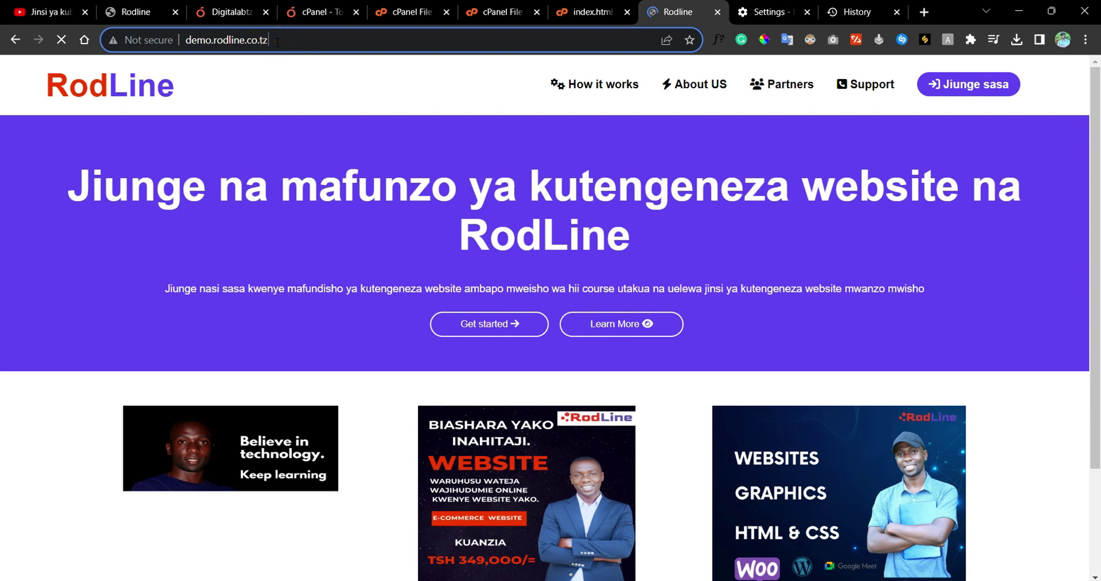
{"action": "scroll", "coordinate": [396, 138], "scroll_direction": "down", "scroll_amount": 2}
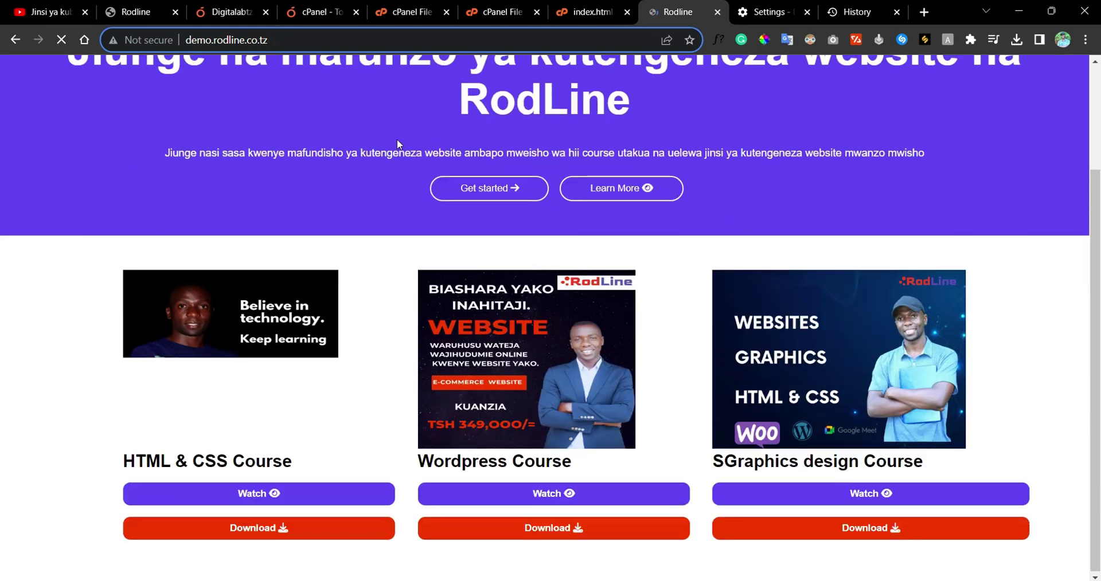
{"action": "scroll", "coordinate": [496, 161], "scroll_direction": "up", "scroll_amount": 2}
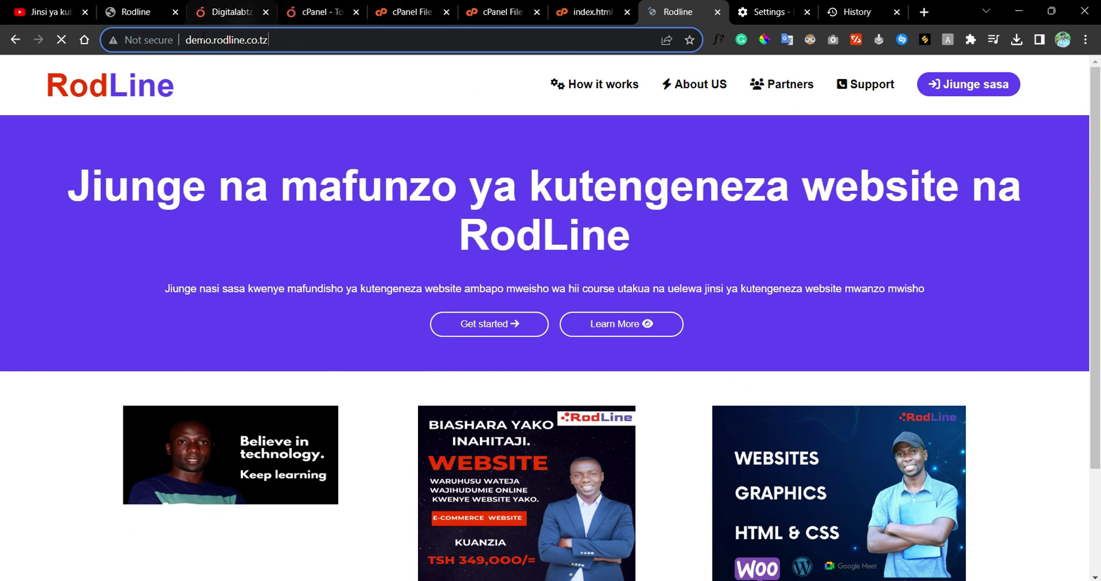
Try to open SSL/TLS from the Security tools in the existing cPanel session.
{"action": "left_click", "coordinate": [307, 5]}
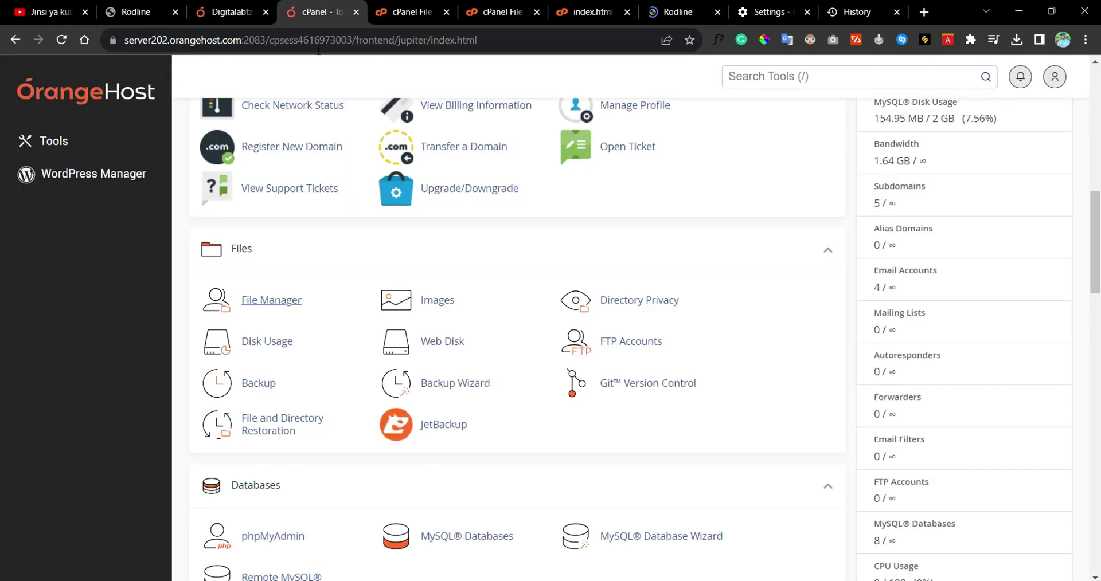
{"action": "scroll", "coordinate": [347, 244], "scroll_direction": "down", "scroll_amount": 10}
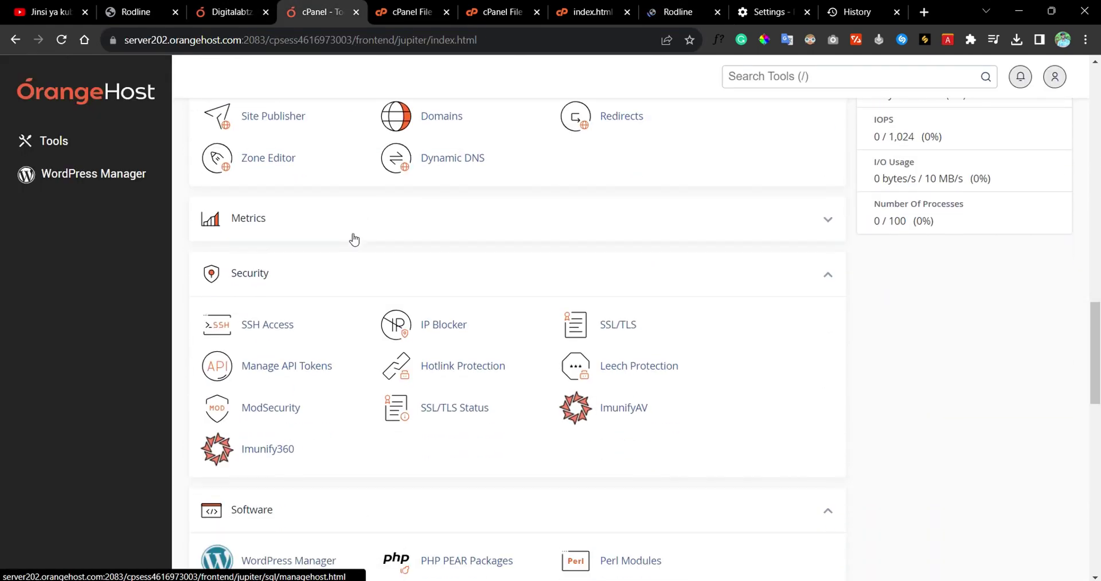
{"action": "left_click", "coordinate": [583, 315]}
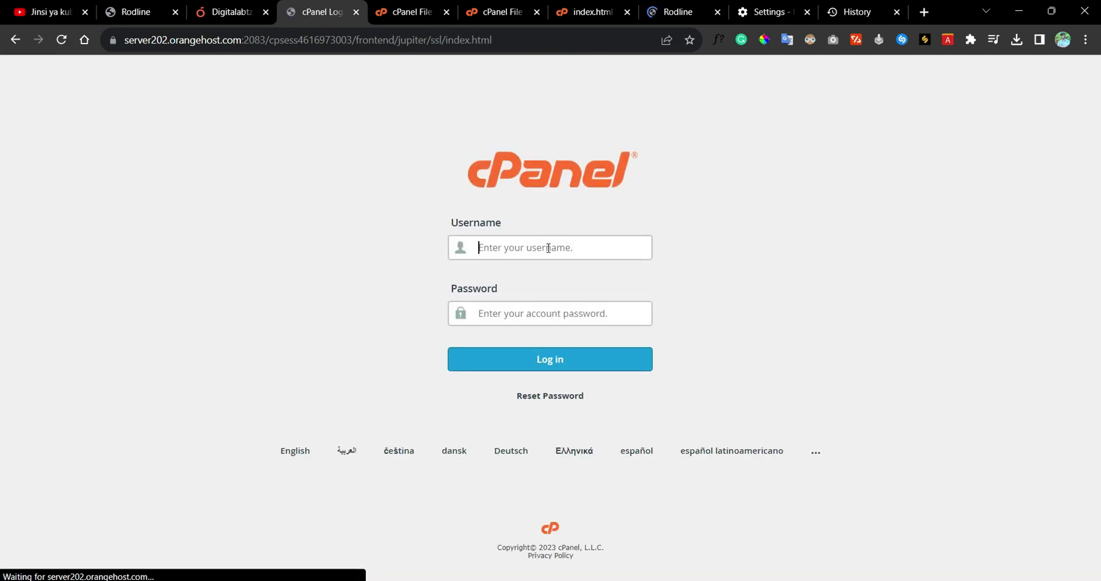
{"action": "left_click", "coordinate": [546, 249]}
Reload the OrangeHost client area, close the expired cPanel page, and sign back in with the Google account.
{"action": "left_click", "coordinate": [301, 277]}
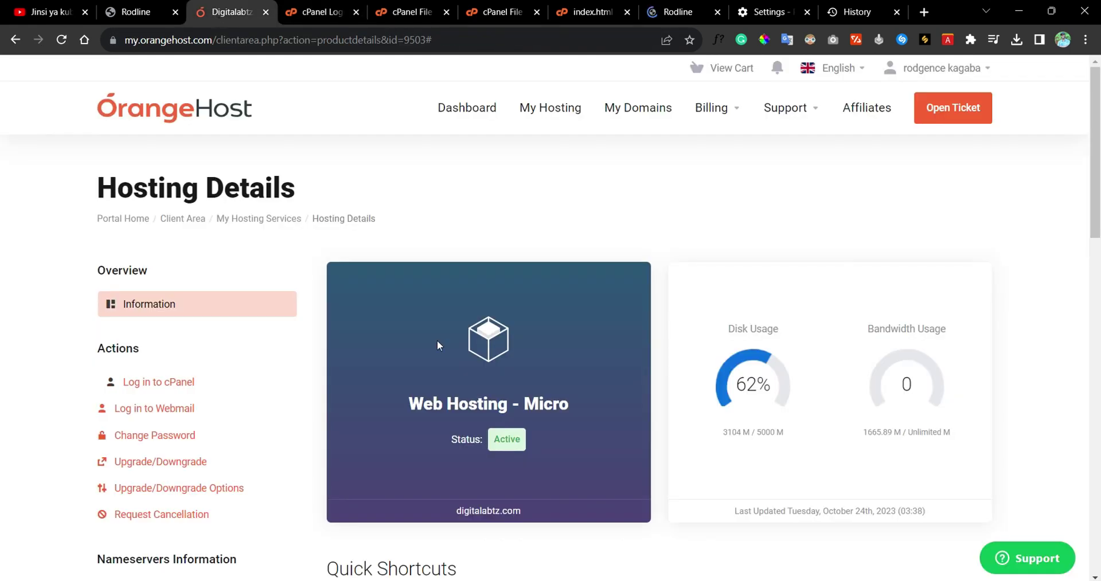
{"action": "left_click", "coordinate": [61, 39]}
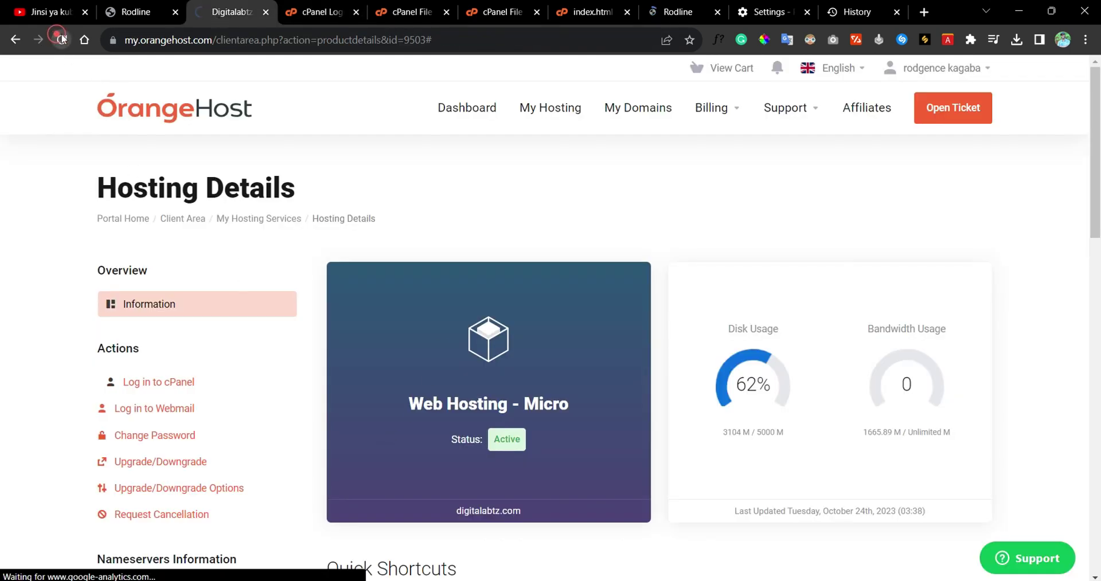
{"action": "left_click", "coordinate": [356, 12]}
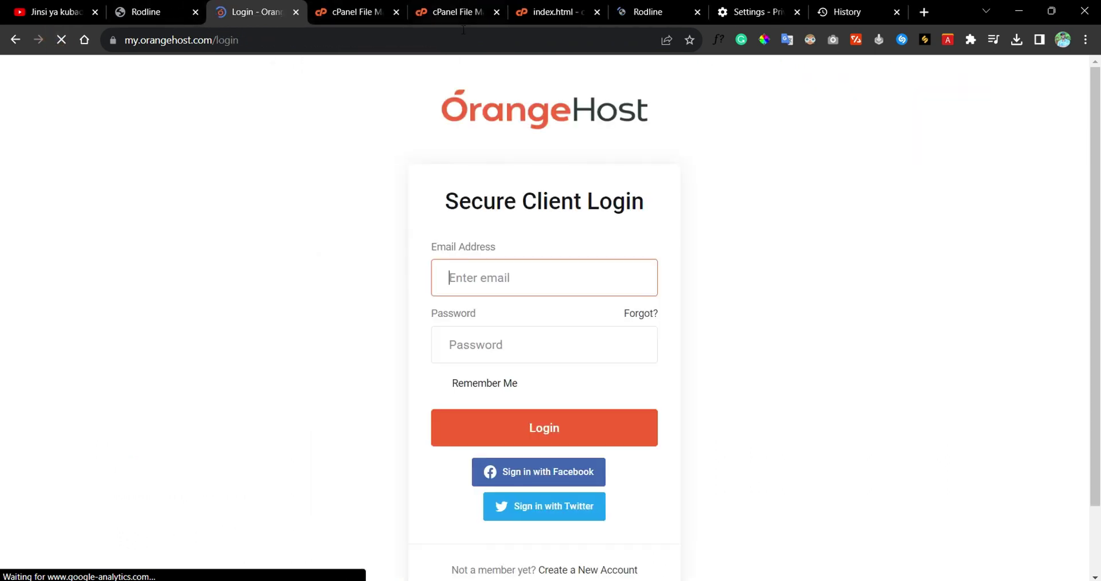
{"action": "left_click", "coordinate": [539, 508]}
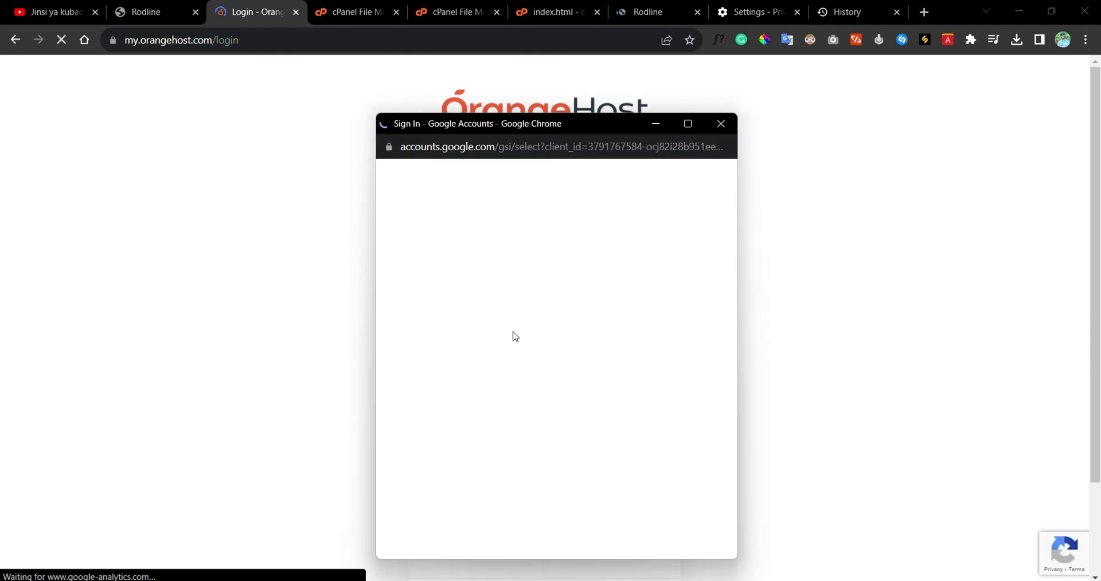
{"action": "left_click", "coordinate": [531, 303]}
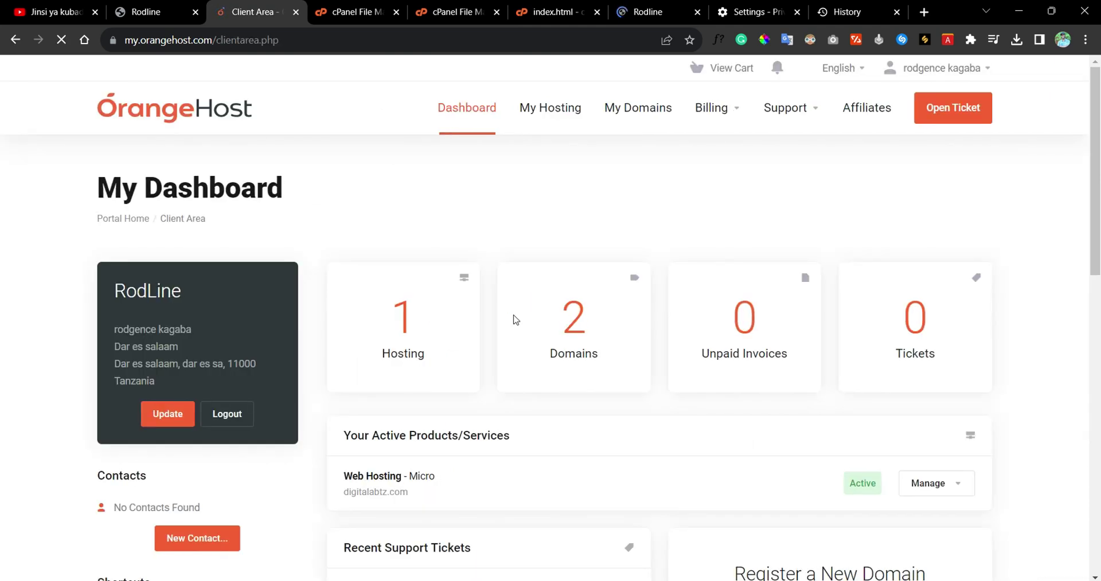
Open the Web Hosting - Micro service for digitalabtz.com and log in to its cPanel.
{"action": "left_click", "coordinate": [405, 365]}
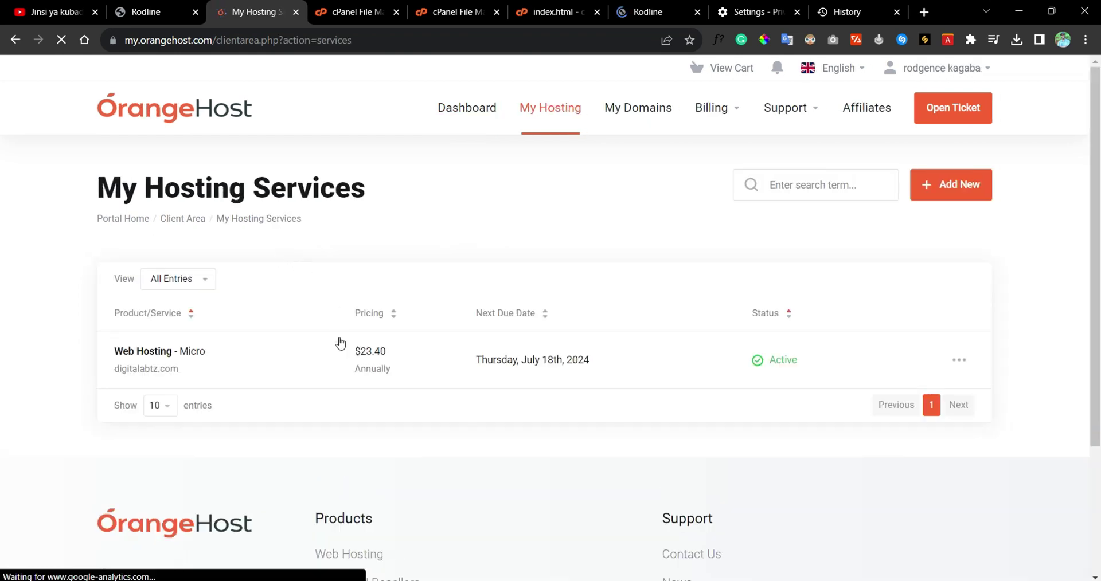
{"action": "left_click", "coordinate": [365, 370]}
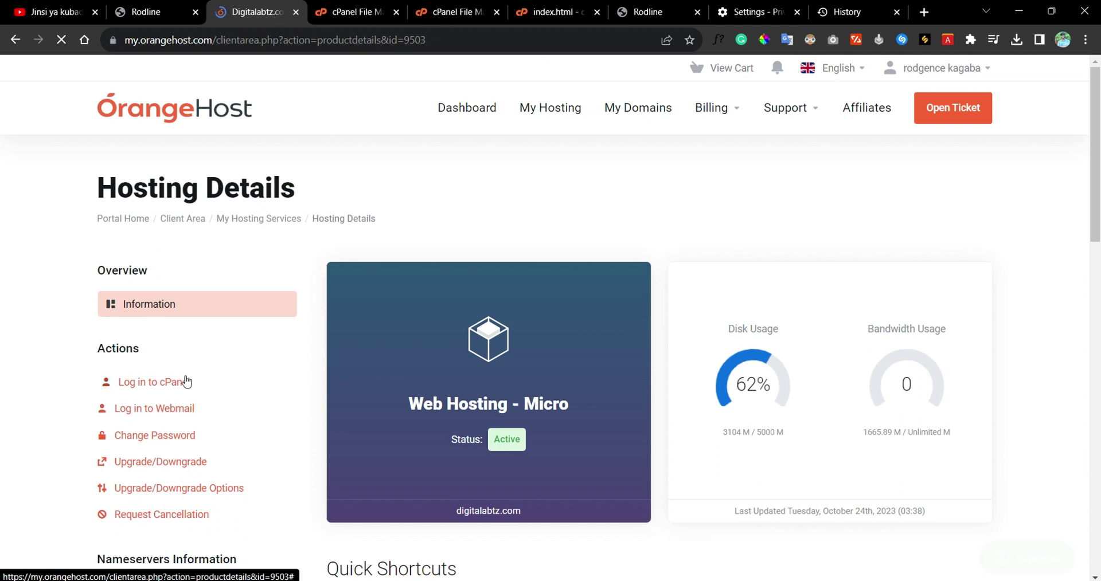
{"action": "left_click", "coordinate": [185, 382]}
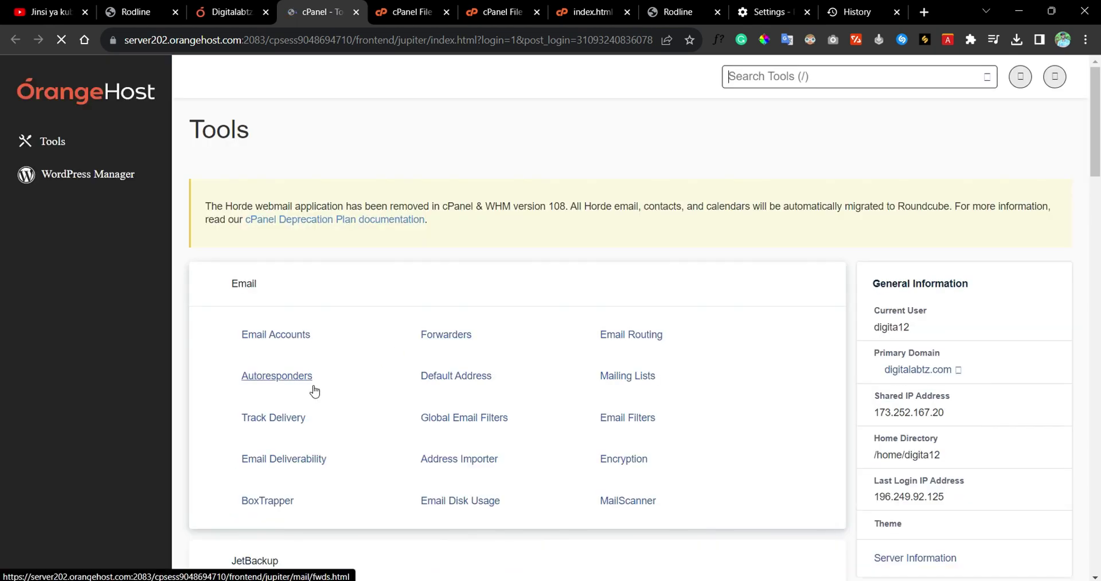
Open the SSL/TLS manager from the cPanel Security tools and return to the tools overview.
{"action": "scroll", "coordinate": [423, 281], "scroll_direction": "down", "scroll_amount": 5}
{"action": "scroll", "coordinate": [372, 270], "scroll_direction": "down", "scroll_amount": 4}
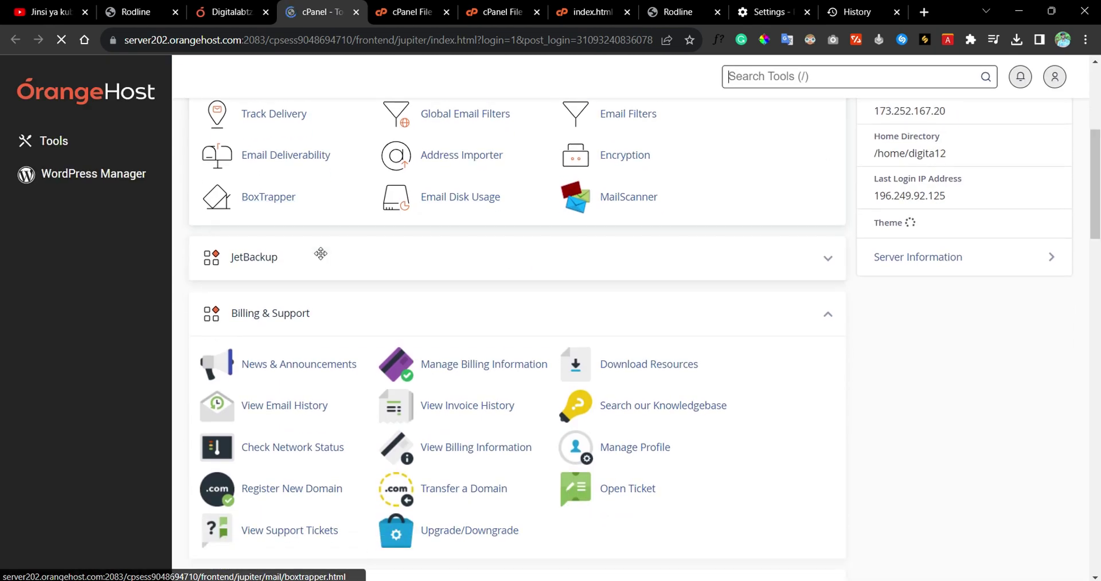
{"action": "scroll", "coordinate": [357, 280], "scroll_direction": "down", "scroll_amount": 1}
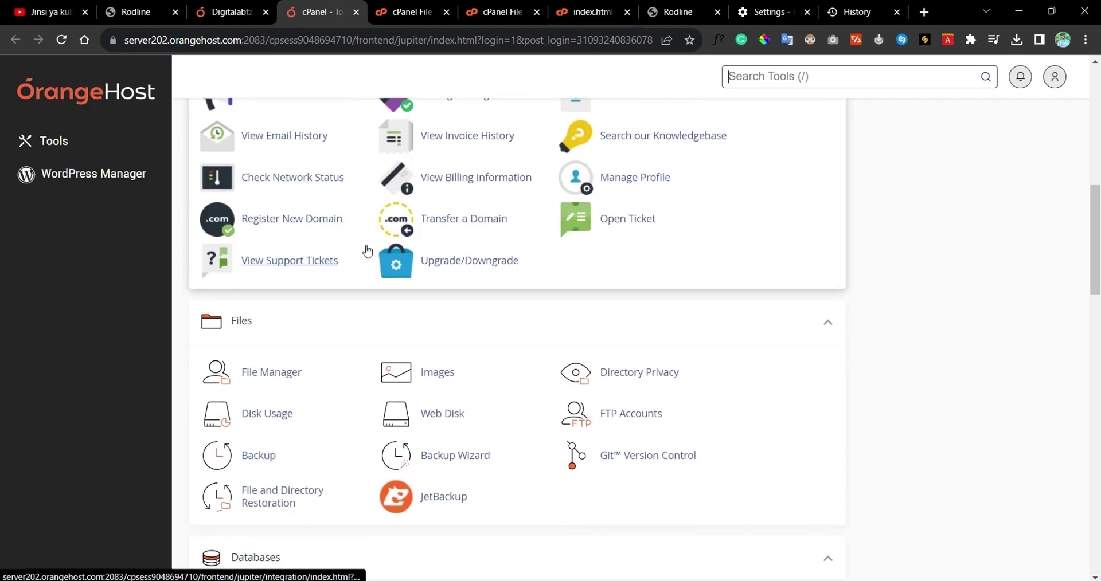
{"action": "scroll", "coordinate": [526, 314], "scroll_direction": "down", "scroll_amount": 3}
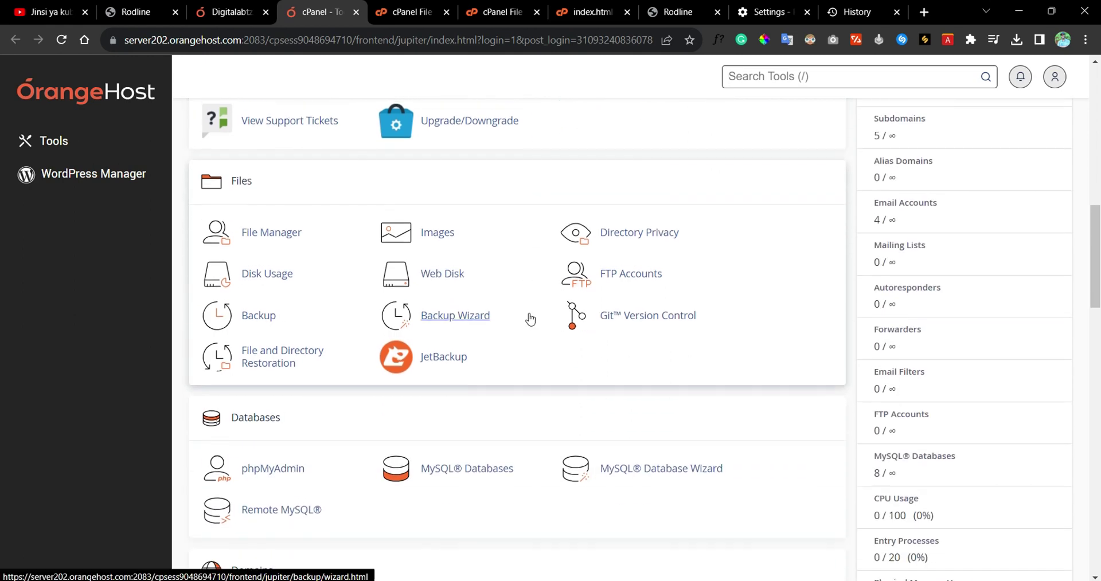
{"action": "scroll", "coordinate": [514, 274], "scroll_direction": "down", "scroll_amount": 10}
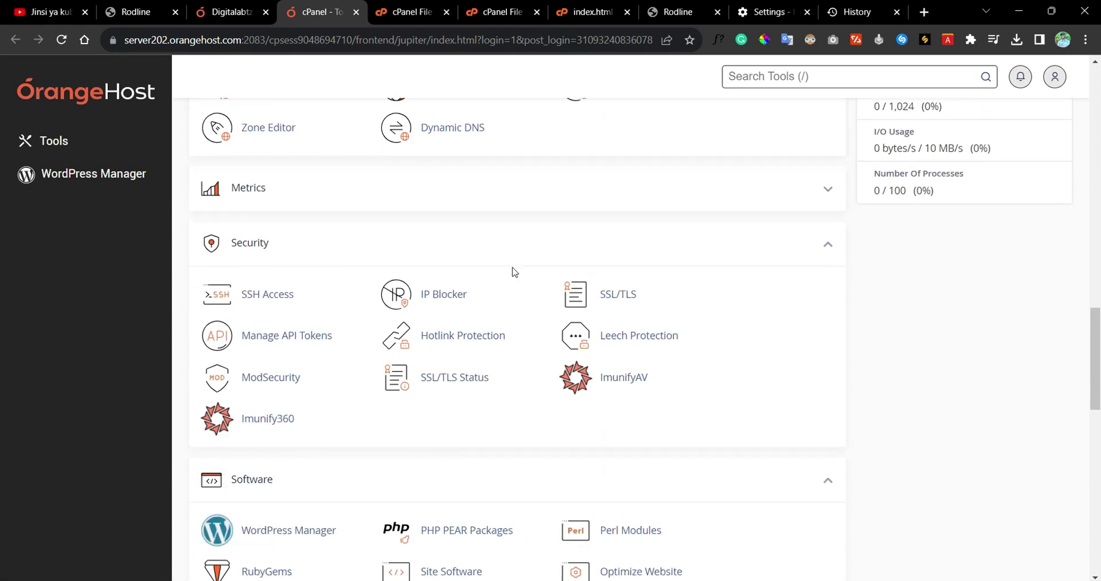
{"action": "scroll", "coordinate": [514, 273], "scroll_direction": "up", "scroll_amount": 3}
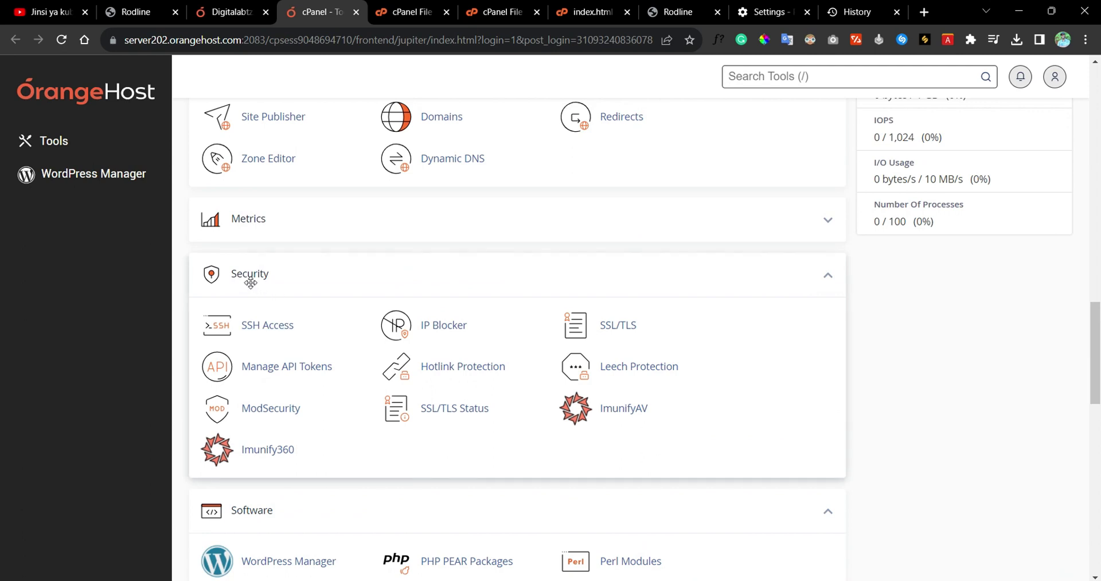
{"action": "left_click", "coordinate": [608, 325]}
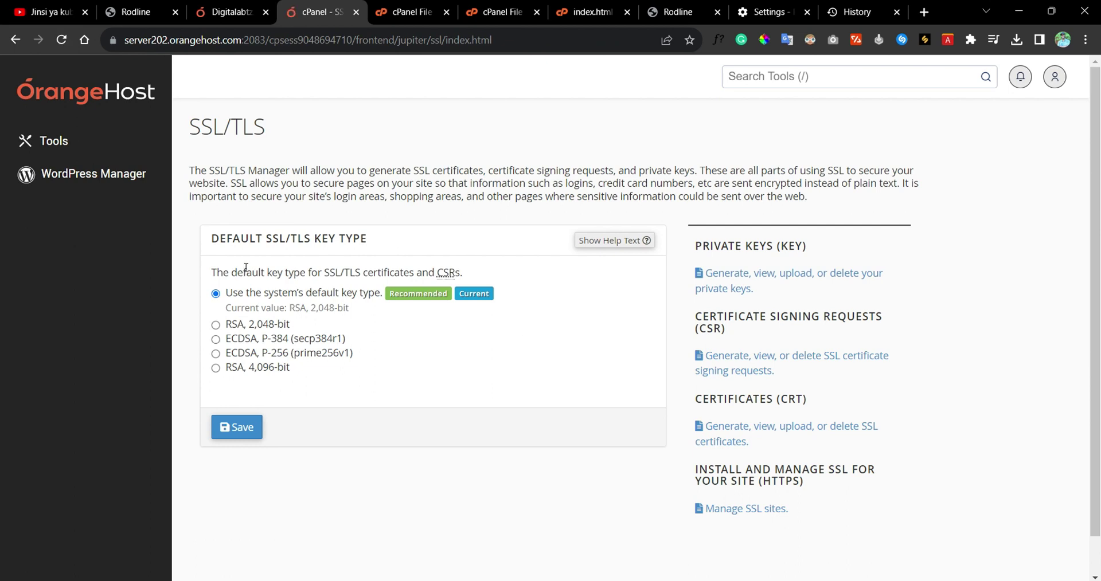
{"action": "left_click", "coordinate": [17, 41]}
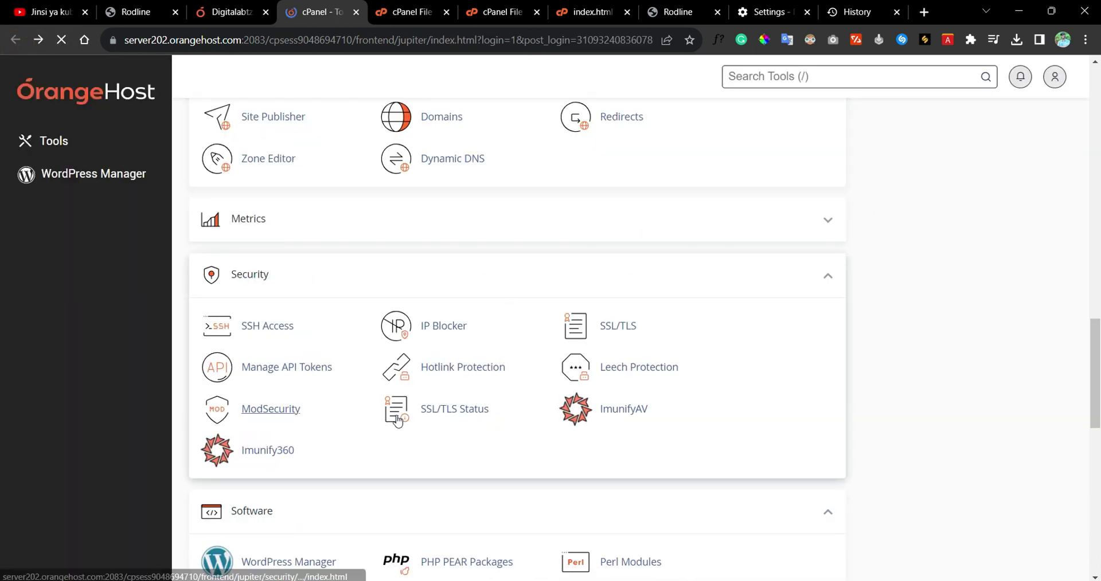
Open SSL/TLS Status, check the certificate entries for demo.rodline.co.tz, and run AutoSSL.
{"action": "left_click", "coordinate": [459, 417]}
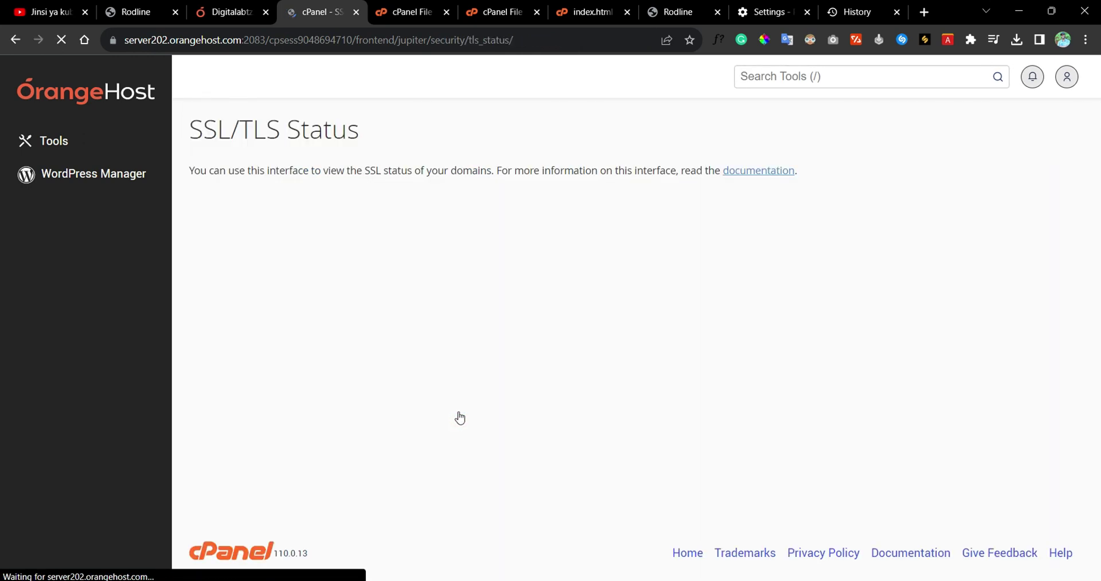
{"action": "scroll", "coordinate": [471, 346], "scroll_direction": "down", "scroll_amount": 4}
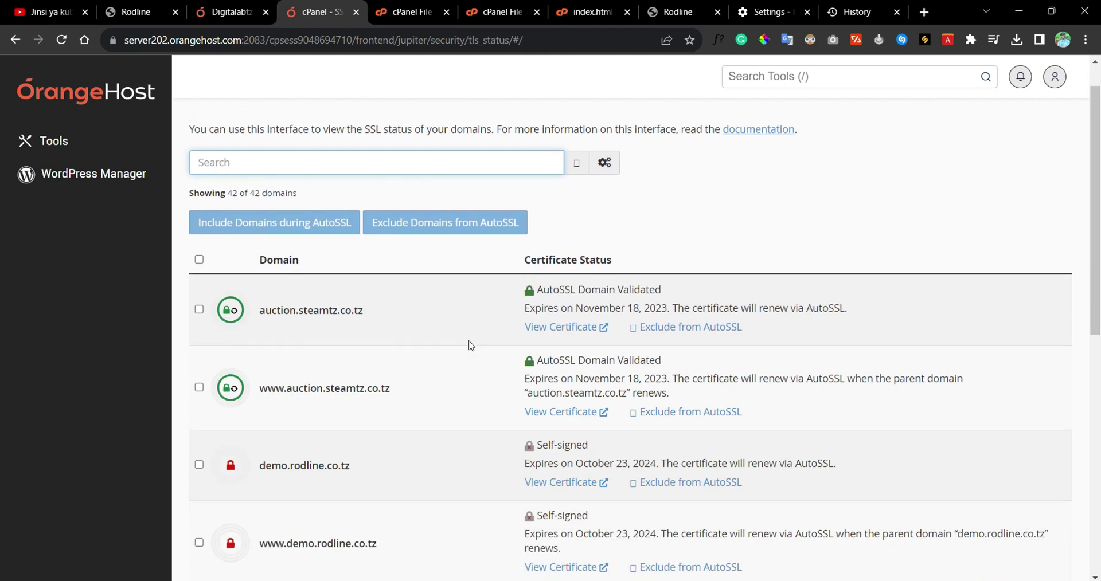
{"action": "scroll", "coordinate": [470, 346], "scroll_direction": "down", "scroll_amount": 10}
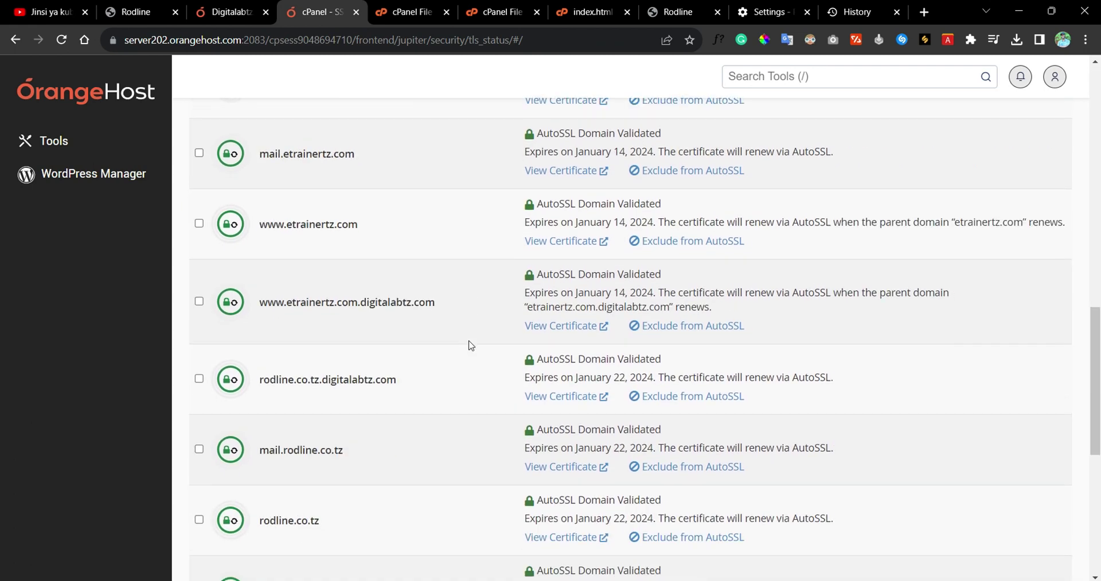
{"action": "scroll", "coordinate": [305, 207], "scroll_direction": "up", "scroll_amount": 10}
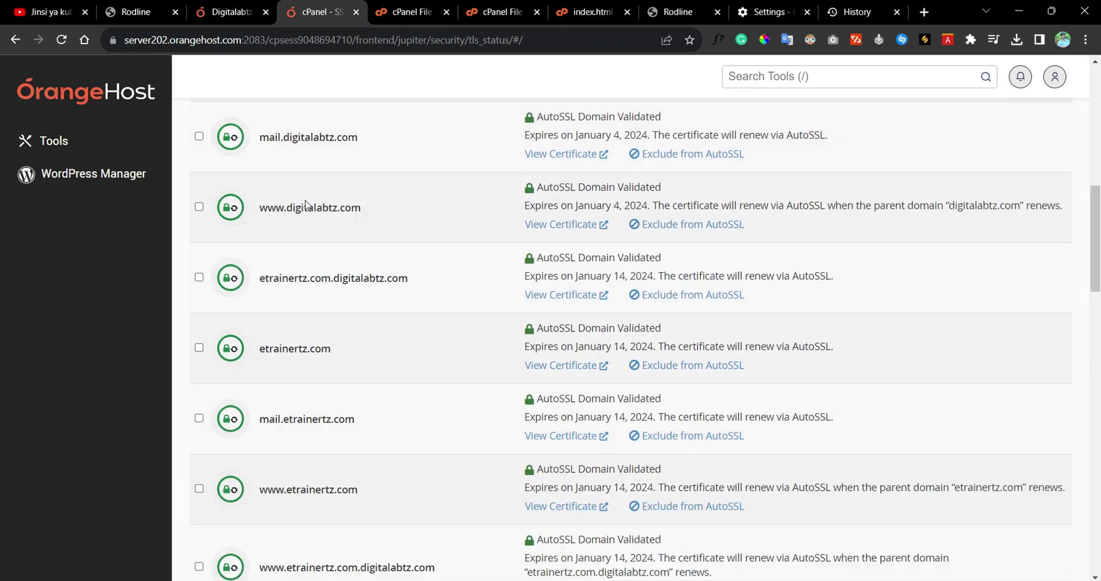
{"action": "scroll", "coordinate": [248, 285], "scroll_direction": "up", "scroll_amount": 3}
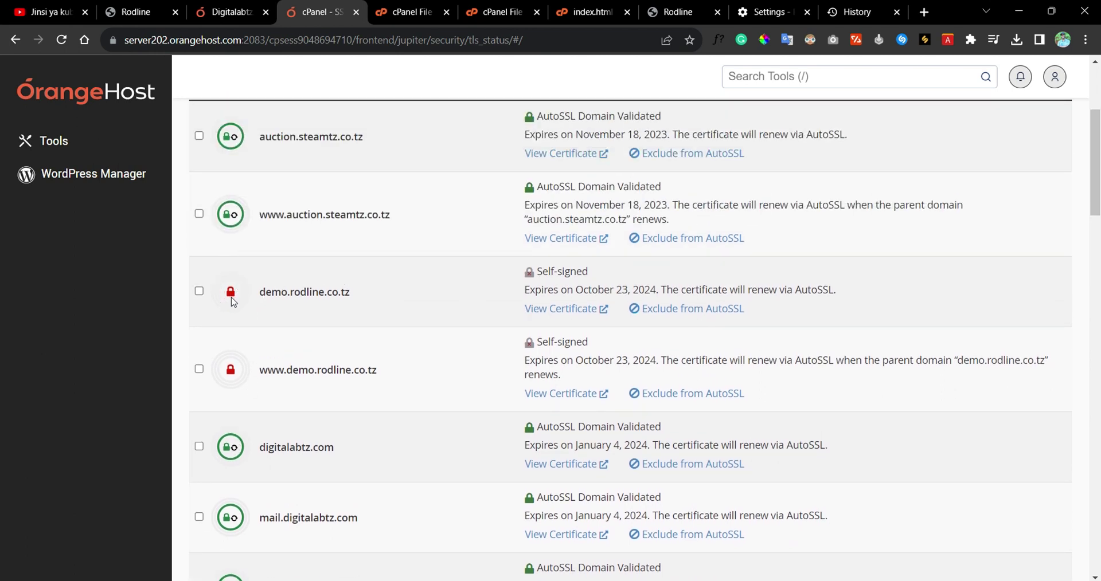
{"action": "scroll", "coordinate": [445, 310], "scroll_direction": "up", "scroll_amount": 4}
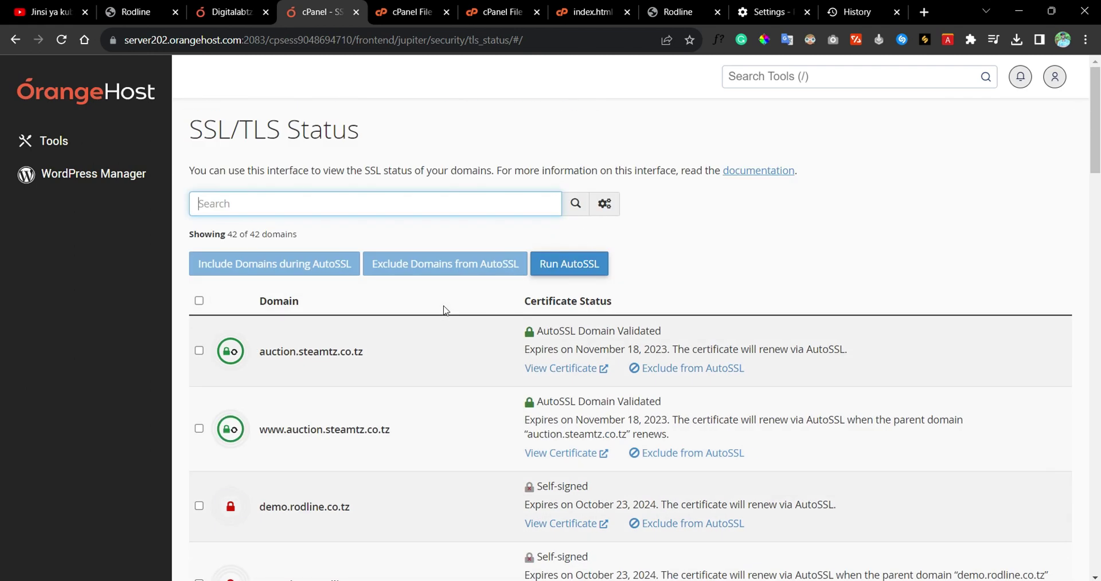
{"action": "left_click", "coordinate": [554, 262]}
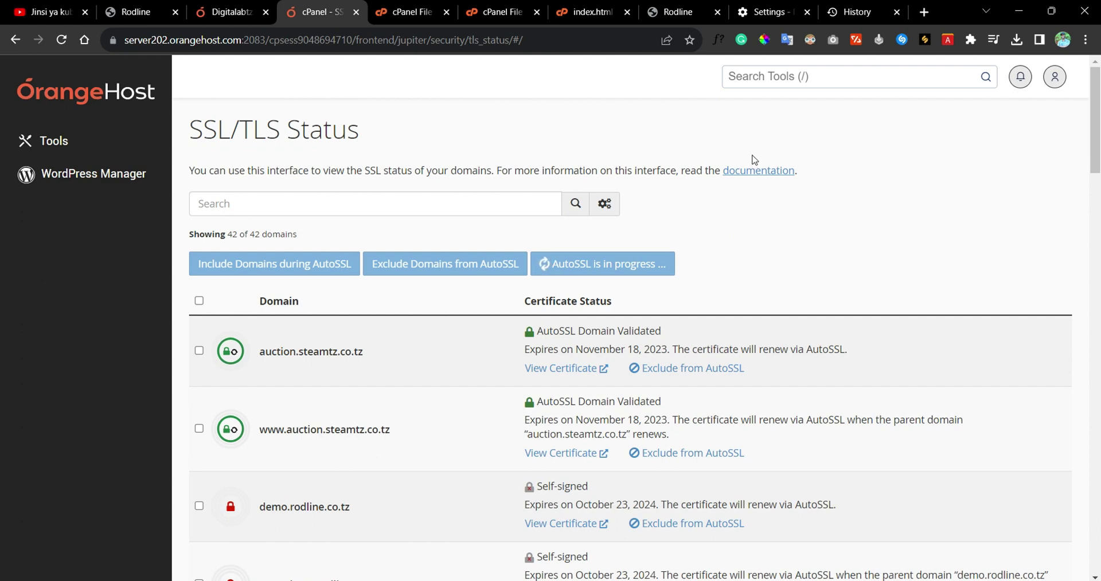
{"action": "scroll", "coordinate": [401, 230], "scroll_direction": "down", "scroll_amount": 4}
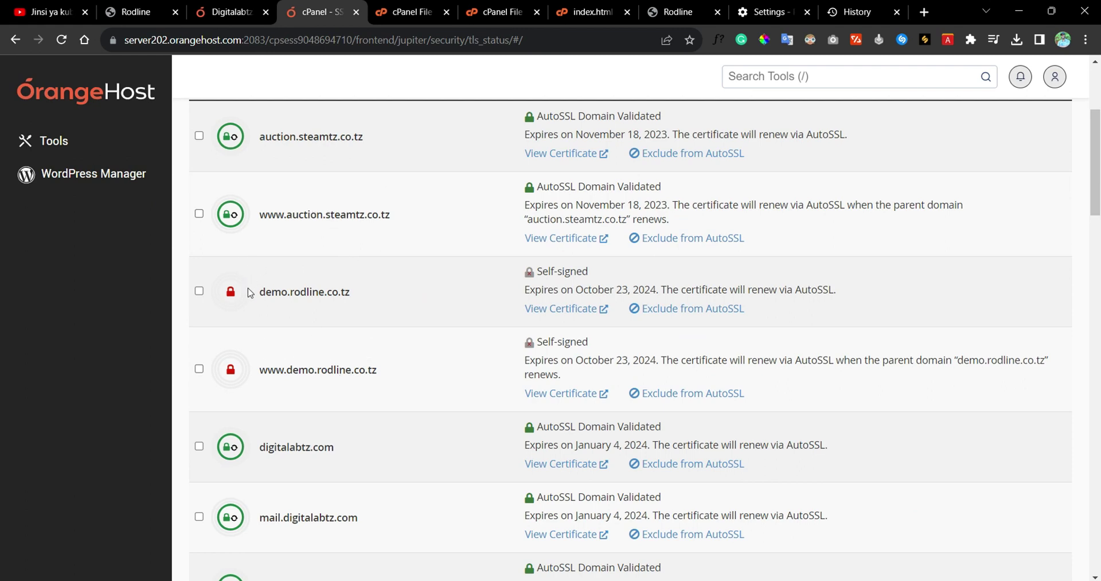
{"action": "scroll", "coordinate": [344, 244], "scroll_direction": "down", "scroll_amount": 8}
{"action": "scroll", "coordinate": [356, 241], "scroll_direction": "down", "scroll_amount": 6}
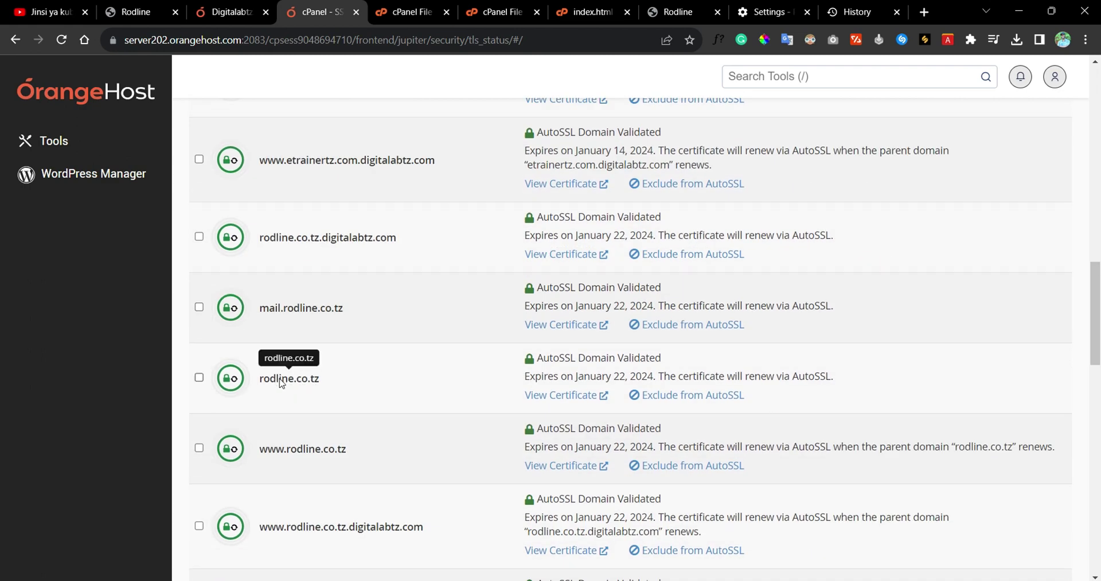
{"action": "scroll", "coordinate": [303, 372], "scroll_direction": "up", "scroll_amount": 7}
{"action": "scroll", "coordinate": [290, 369], "scroll_direction": "down", "scroll_amount": 6}
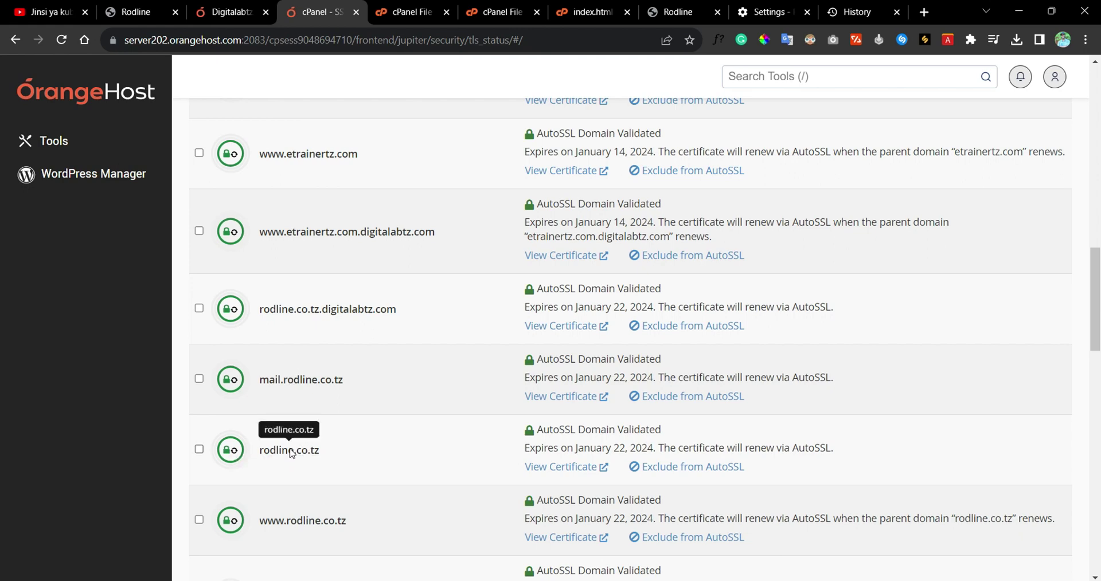
{"action": "scroll", "coordinate": [403, 296], "scroll_direction": "up", "scroll_amount": 13}
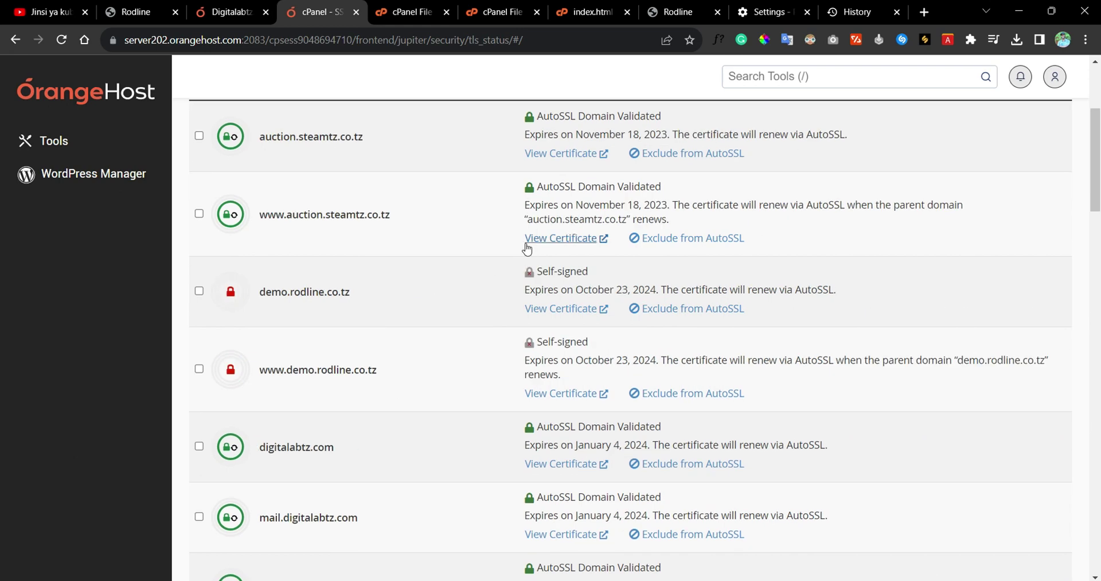
{"action": "scroll", "coordinate": [528, 252], "scroll_direction": "up", "scroll_amount": 2}
{"action": "scroll", "coordinate": [378, 287], "scroll_direction": "down", "scroll_amount": 1}
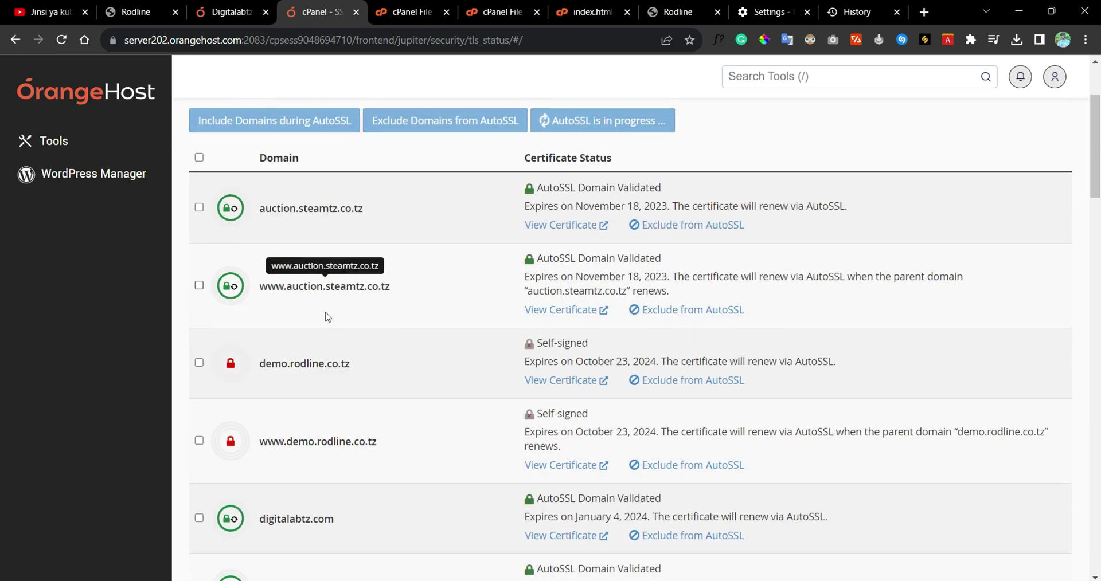
Check the connection security details of the demo.rodline.co.tz page, look over the page, and switch to the YouTube video's comments.
{"action": "left_click", "coordinate": [654, 10]}
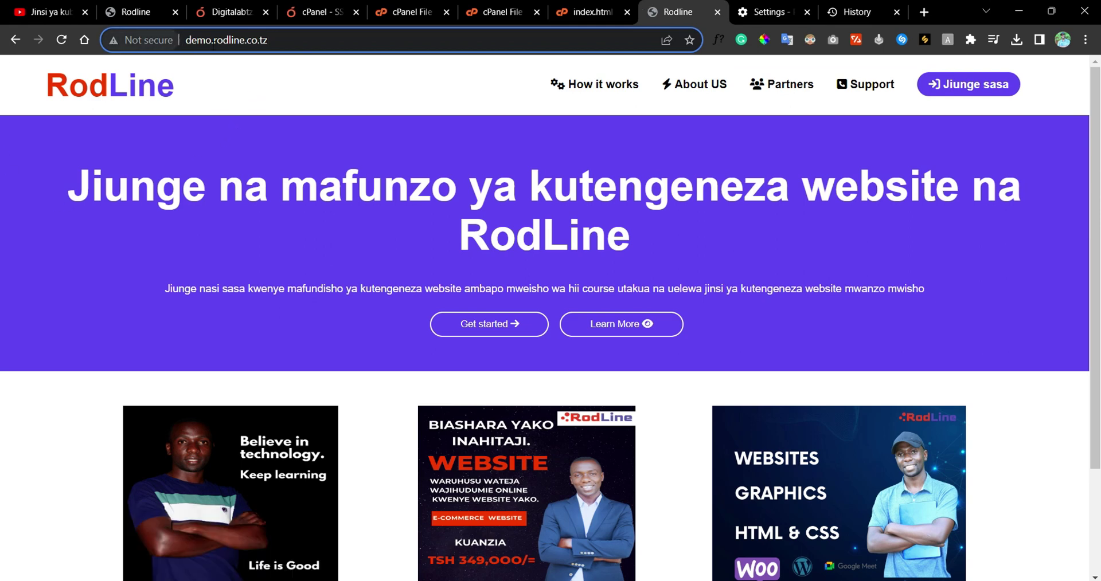
{"action": "left_click", "coordinate": [143, 37]}
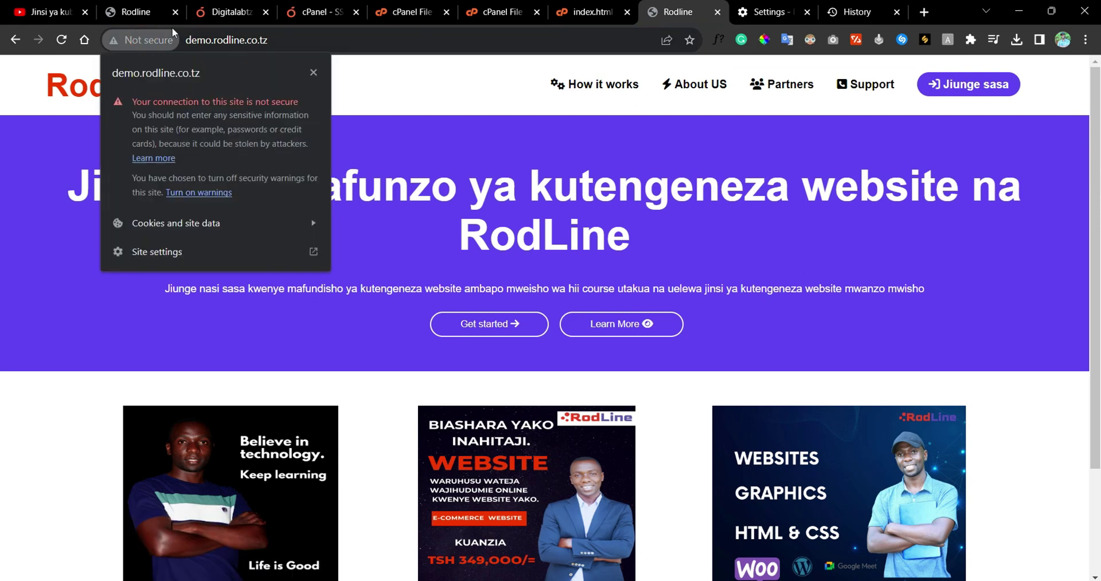
{"action": "left_click", "coordinate": [314, 73]}
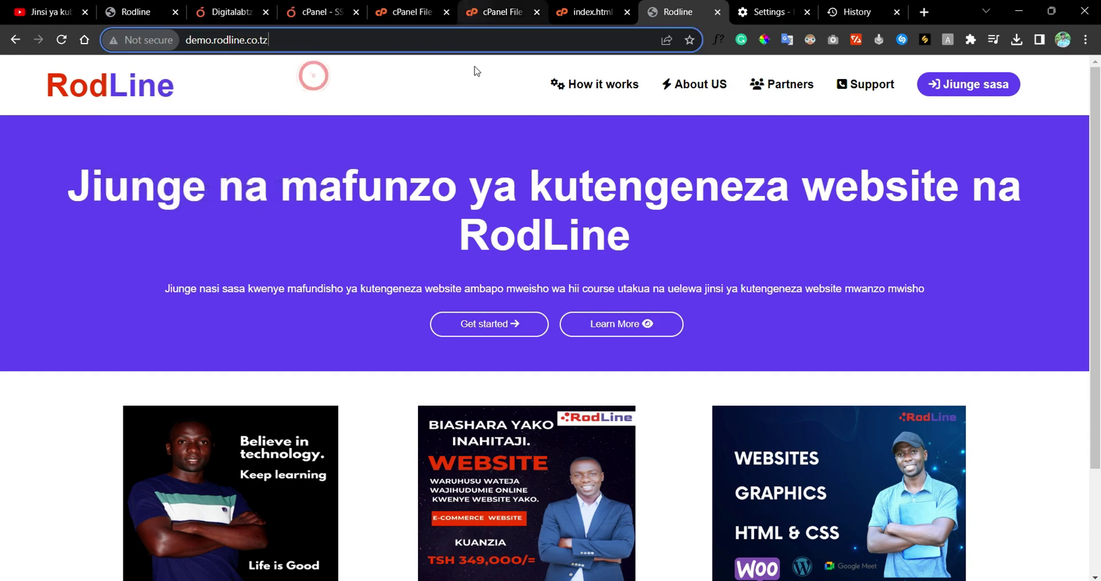
{"action": "scroll", "coordinate": [448, 121], "scroll_direction": "down", "scroll_amount": 2}
{"action": "scroll", "coordinate": [447, 121], "scroll_direction": "up", "scroll_amount": 2}
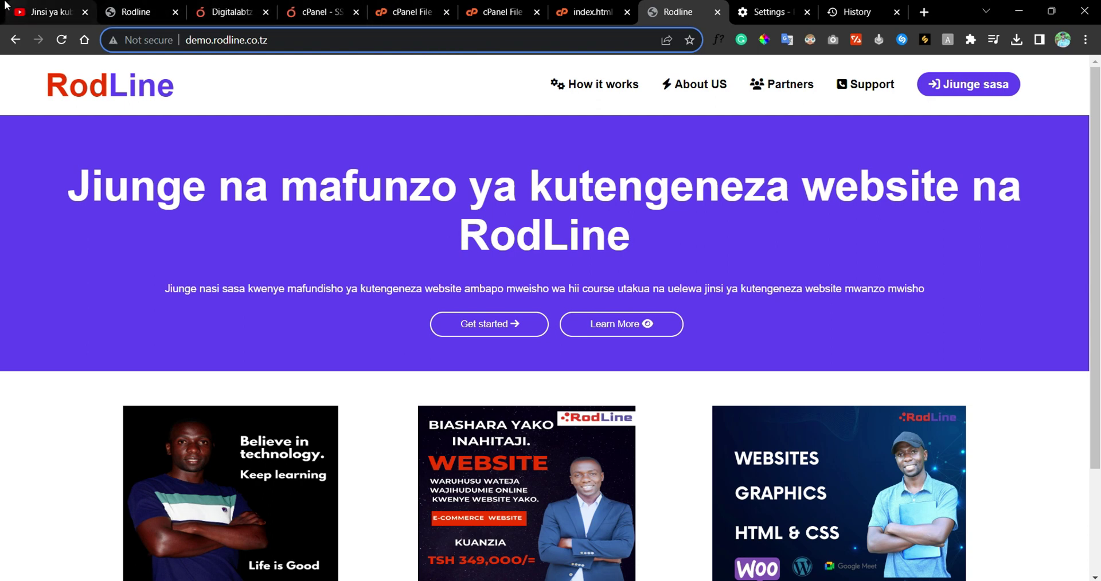
{"action": "left_click", "coordinate": [48, 11]}
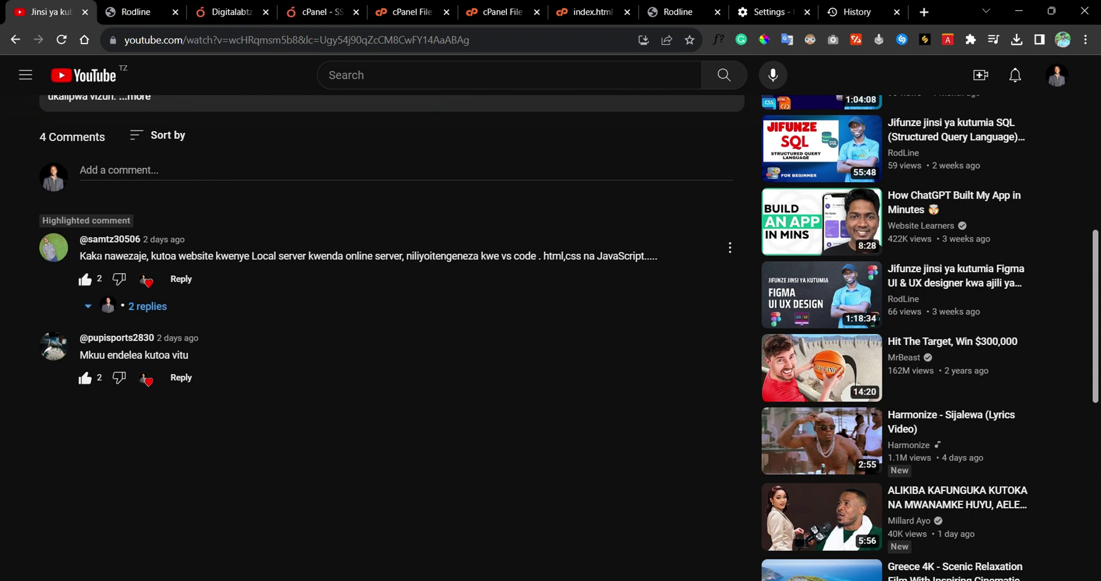
Read the YouTube comment about moving a website from a local server online, and revisit the index.html code and cPanel File Manager pages.
{"action": "left_click_drag", "start_coordinate": [98, 257], "coordinate": [202, 255]}
{"action": "left_click", "coordinate": [329, 262]}
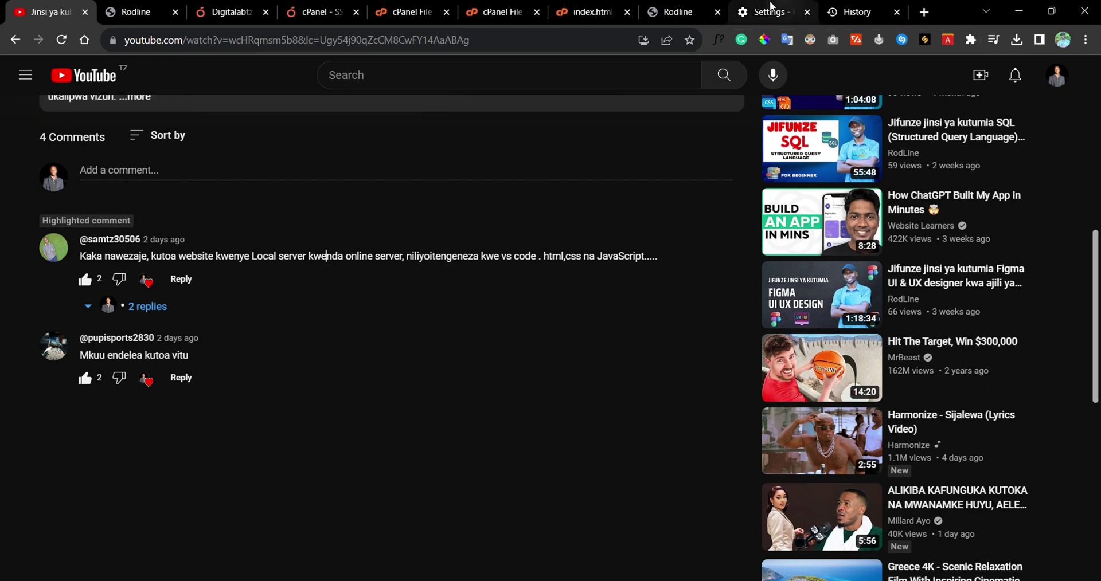
{"action": "left_click", "coordinate": [585, 5]}
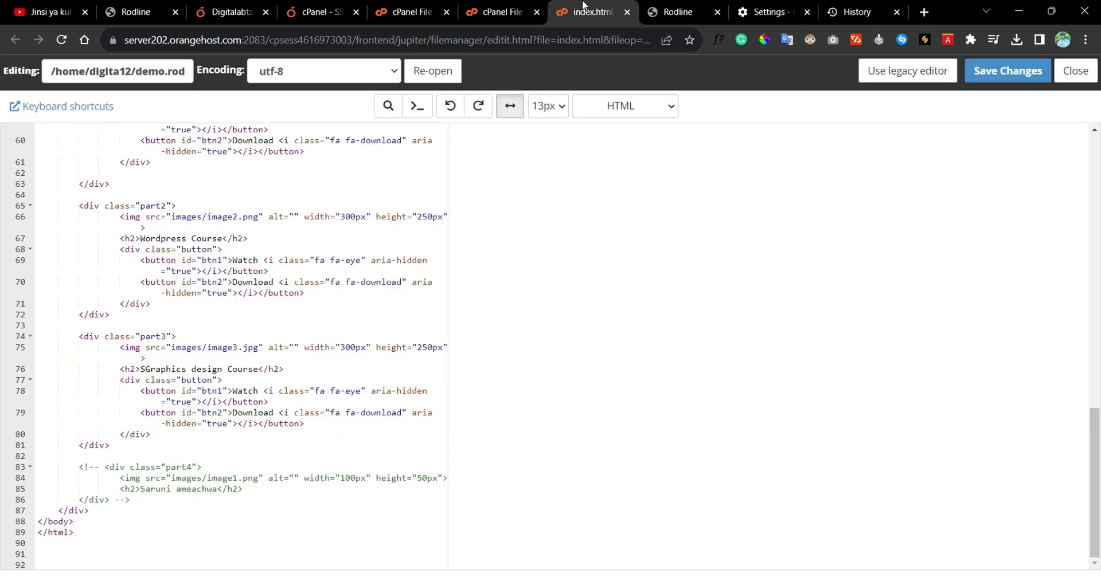
{"action": "left_click", "coordinate": [521, 7]}
{"action": "left_click", "coordinate": [395, 4]}
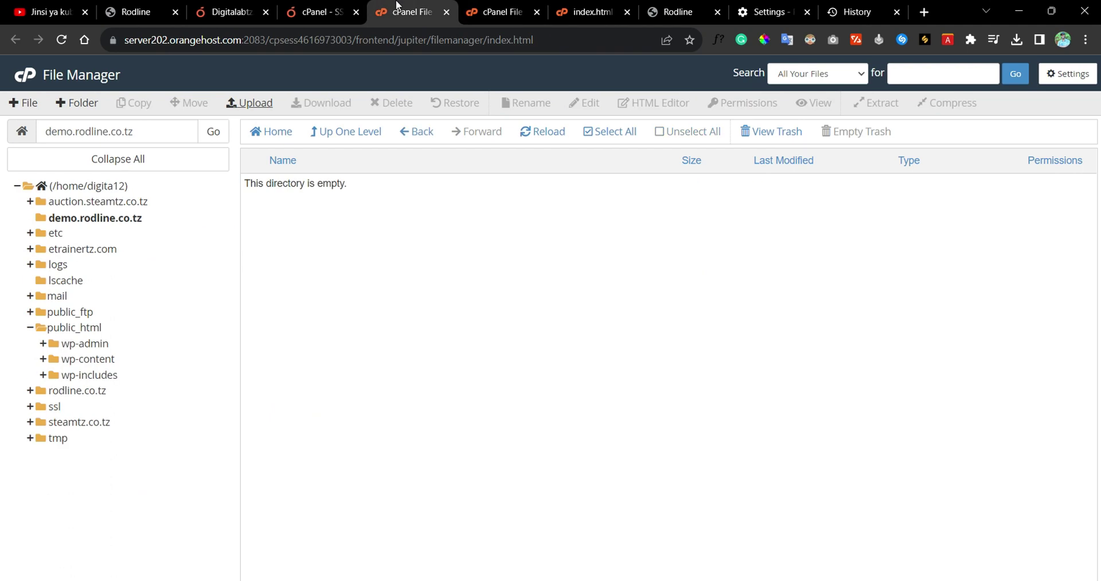
{"action": "left_click", "coordinate": [325, 4]}
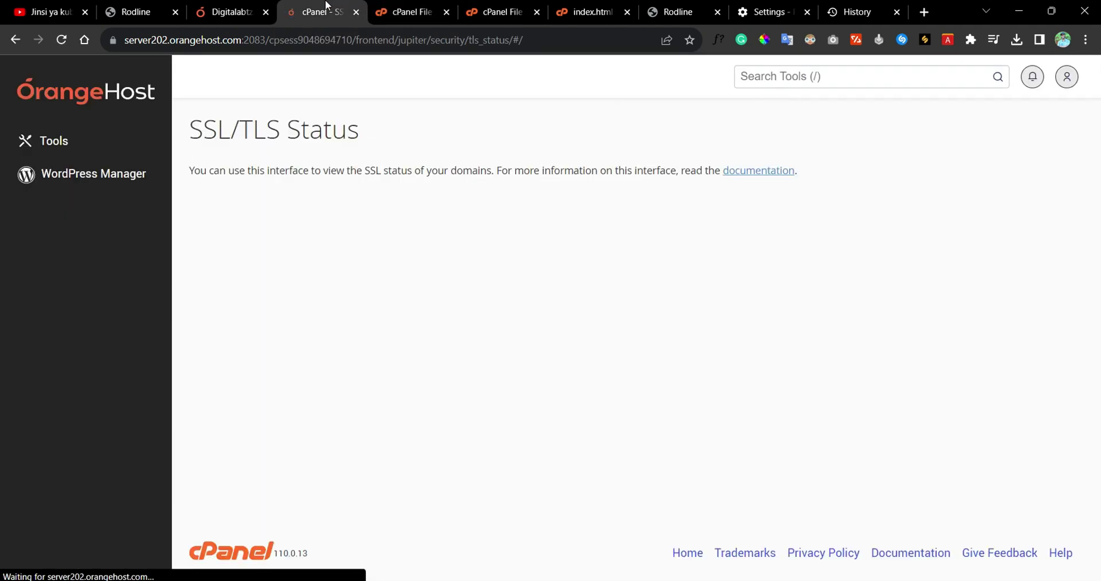
{"action": "scroll", "coordinate": [229, 212], "scroll_direction": "down", "scroll_amount": 3}
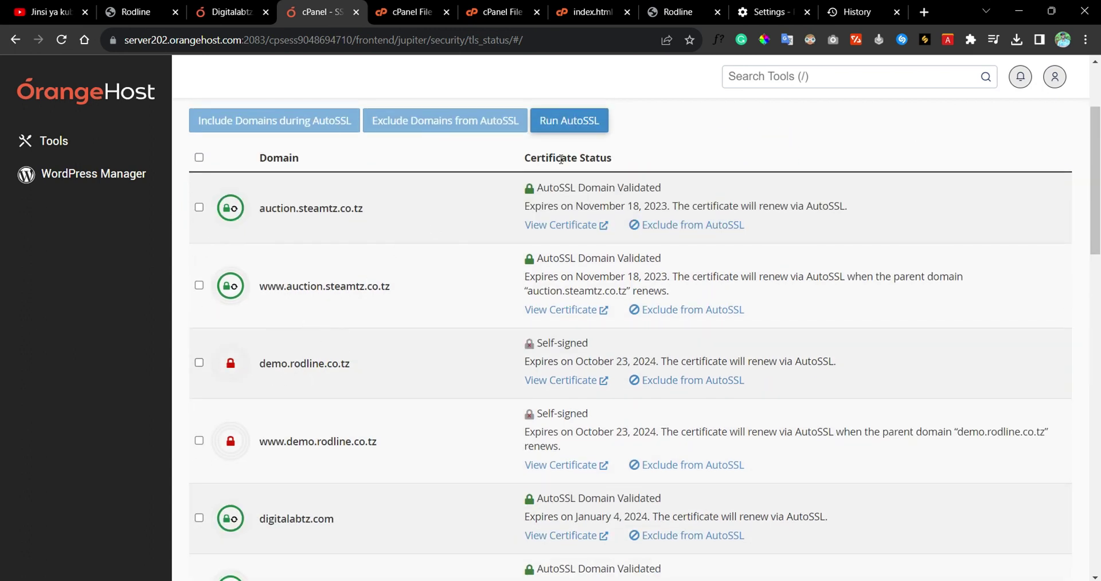
{"action": "left_click", "coordinate": [571, 122]}
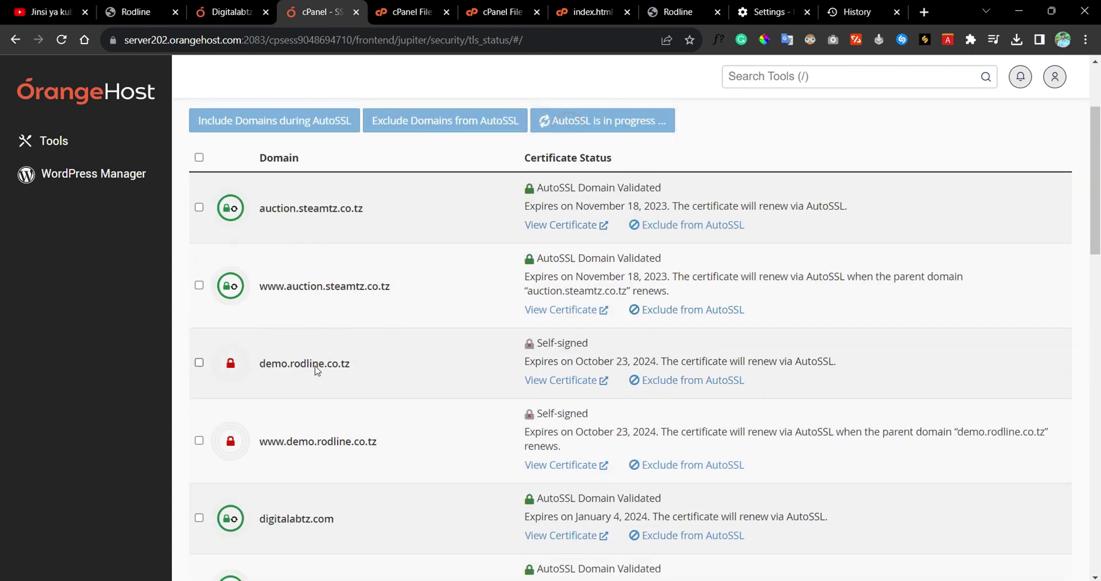
{"action": "scroll", "coordinate": [321, 275], "scroll_direction": "down", "scroll_amount": 1}
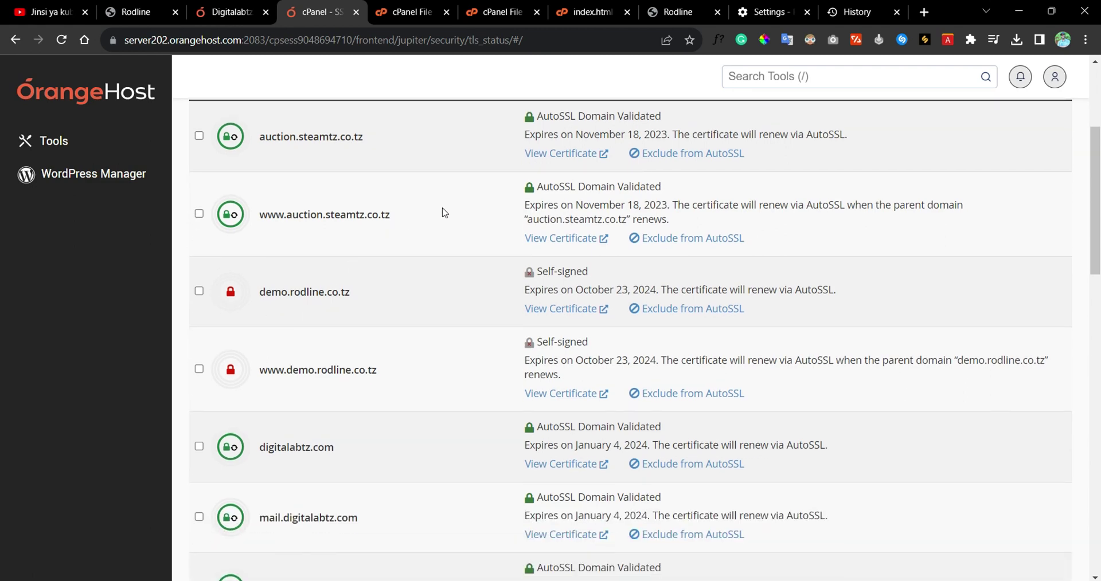
{"action": "scroll", "coordinate": [456, 226], "scroll_direction": "up", "scroll_amount": 3}
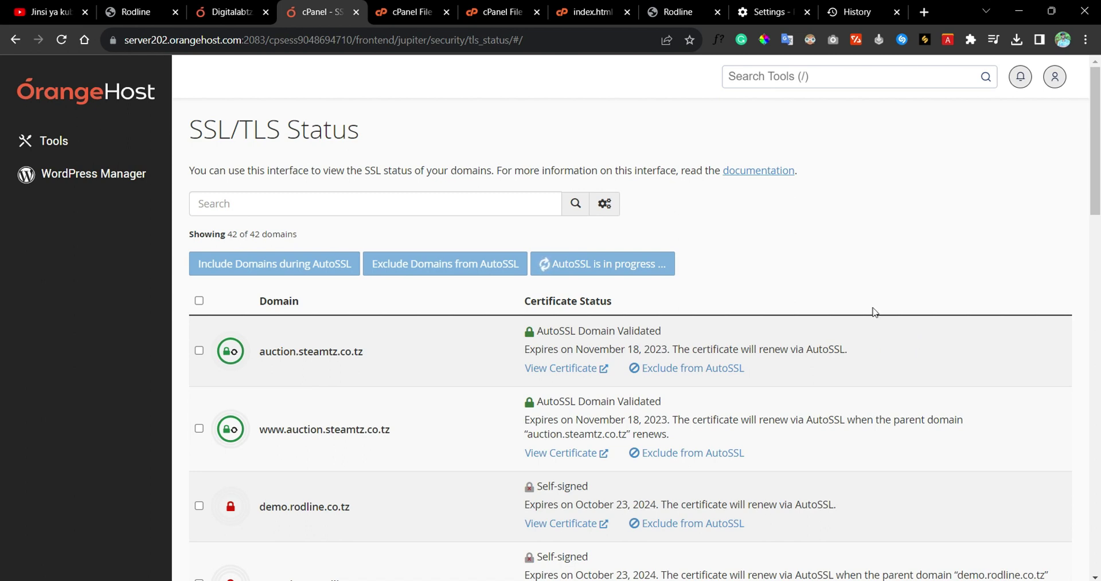
View the demo.rodline.co.tz page again and recheck the subdomain's certificate entries in SSL/TLS Status.
{"action": "left_click", "coordinate": [698, 4]}
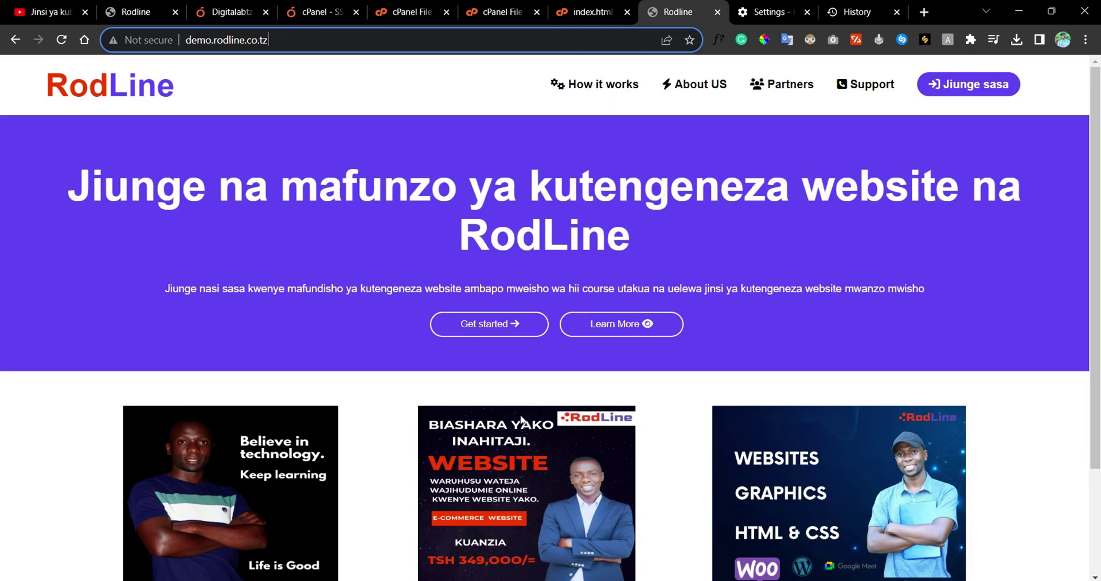
{"action": "mouse_move", "coordinate": [482, 580]}
{"action": "left_click", "coordinate": [203, 7]}
{"action": "left_click", "coordinate": [316, 5]}
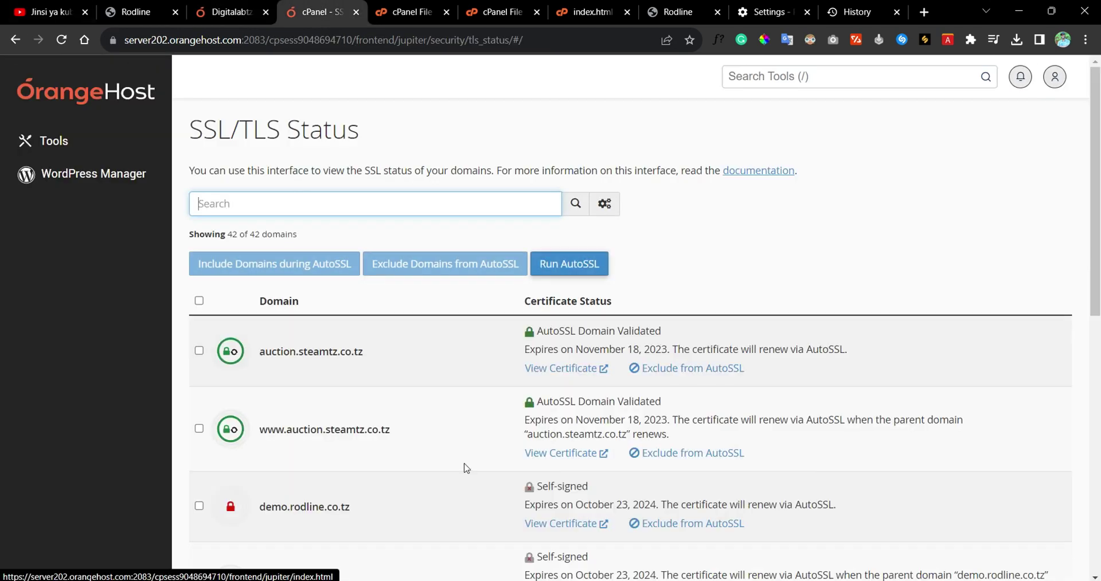
{"action": "scroll", "coordinate": [462, 466], "scroll_direction": "down", "scroll_amount": 2}
Go back to the cPanel tools overview and open Git Version Control from the Files tools.
{"action": "left_click", "coordinate": [88, 97]}
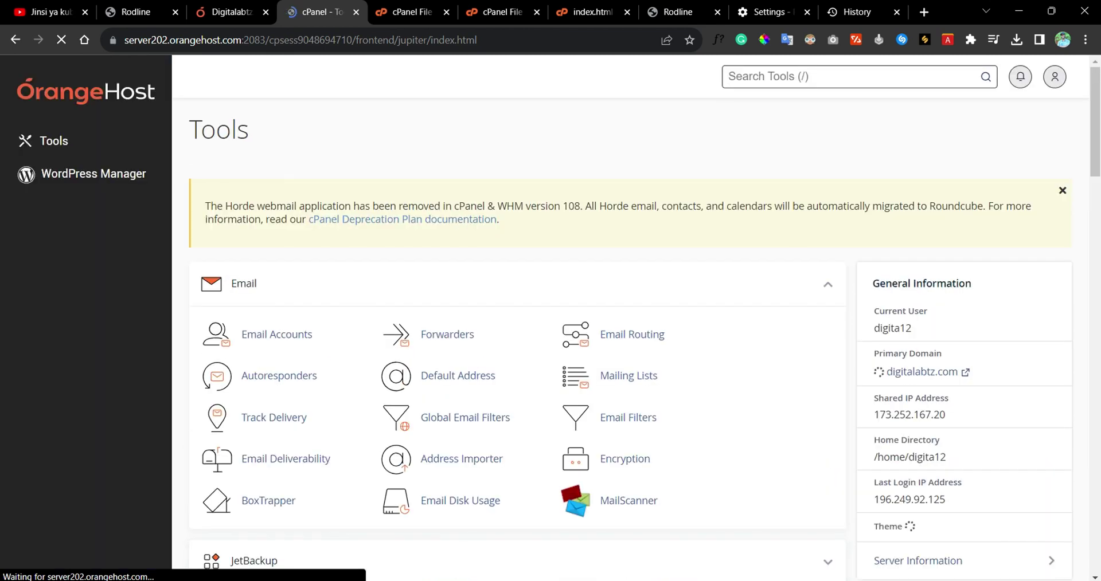
{"action": "scroll", "coordinate": [632, 383], "scroll_direction": "down", "scroll_amount": 10}
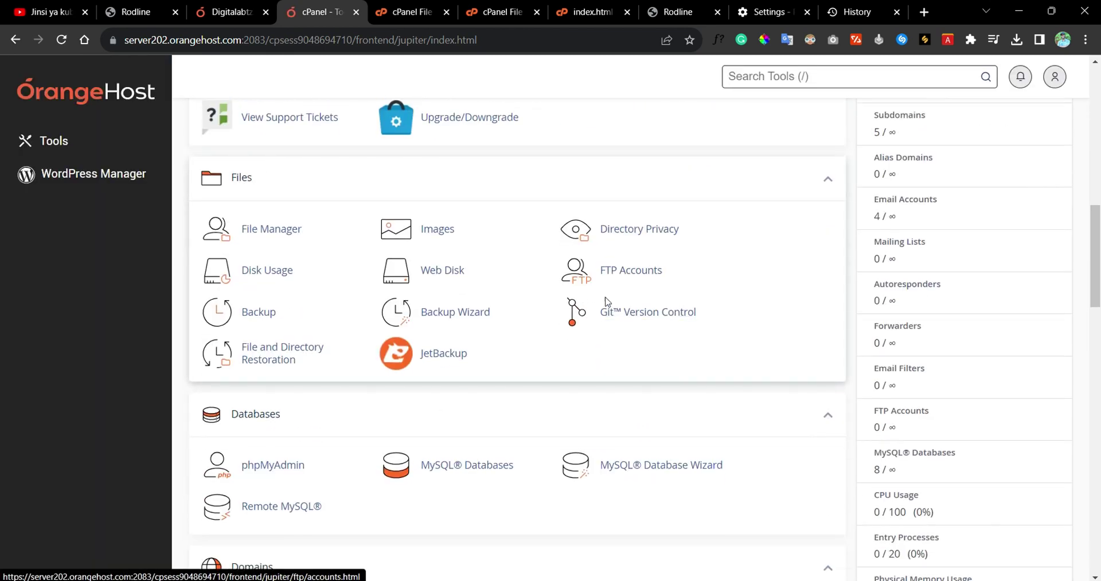
{"action": "left_click", "coordinate": [660, 314]}
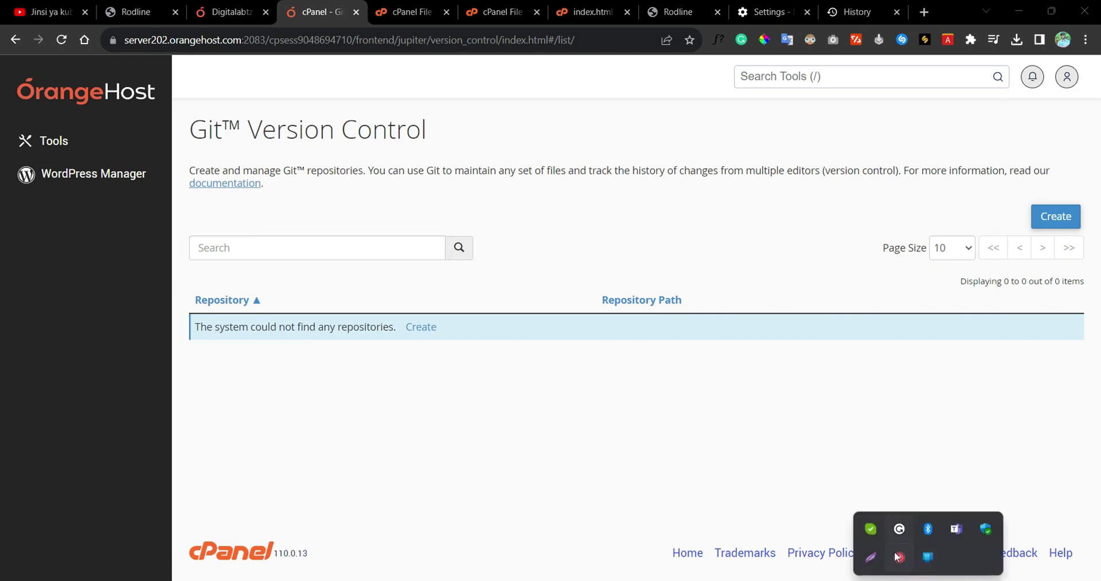
{"action": "left_click", "coordinate": [896, 557]}
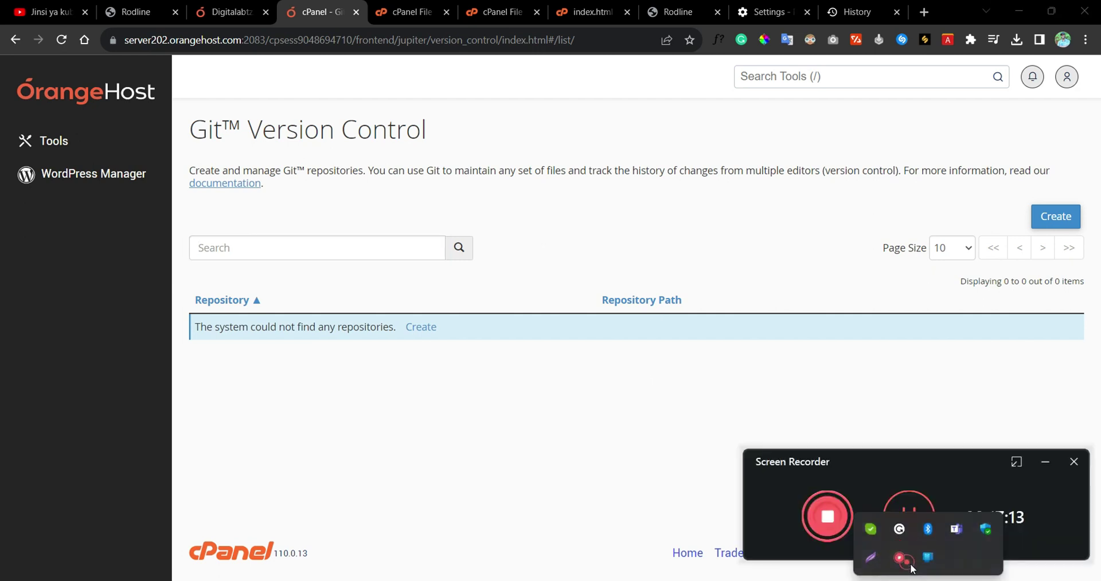